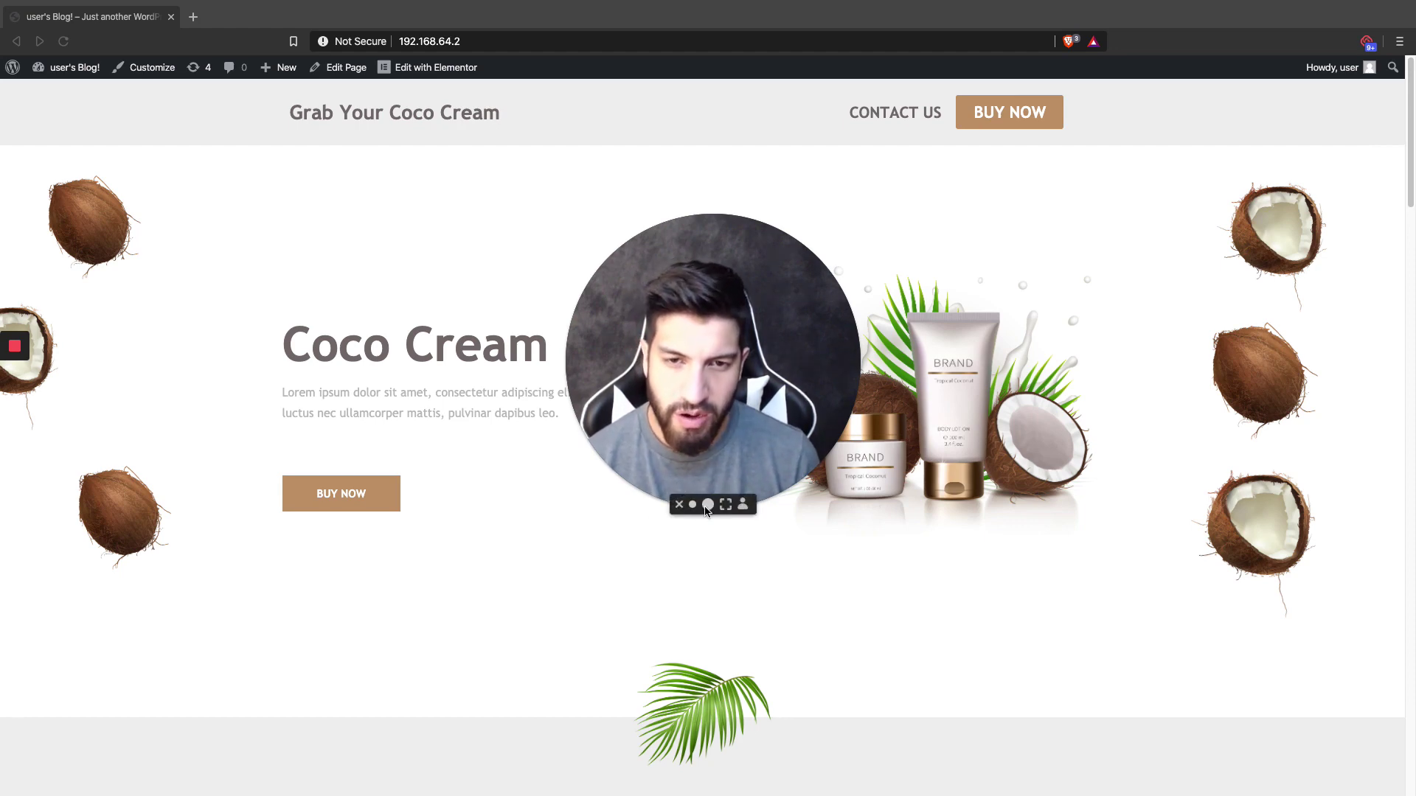
- Go to the admin dashboard and bring up the Installed Plugins list
left_click(695, 506)
left_click_drag(622, 440, 1303, 678)
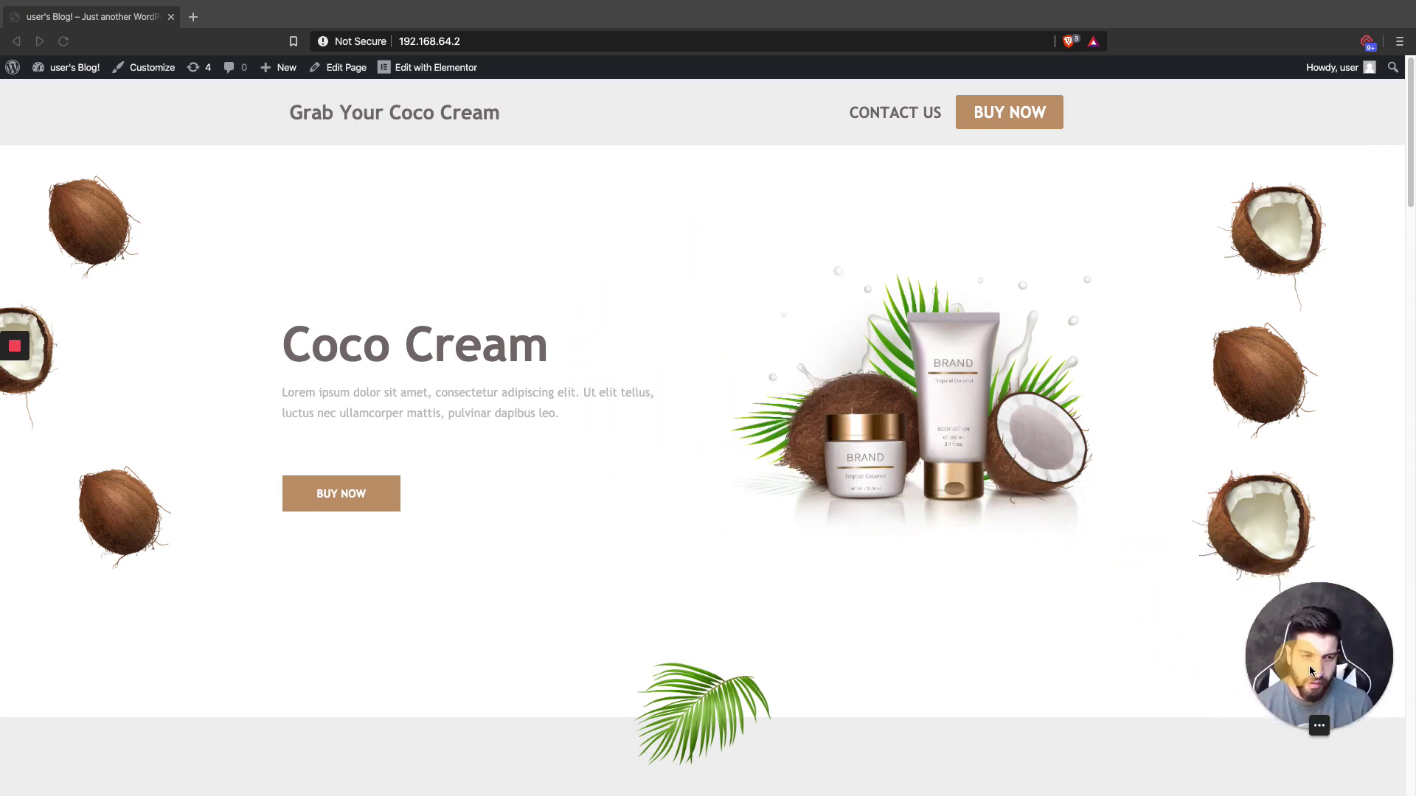
scroll(721, 428, "down", 15)
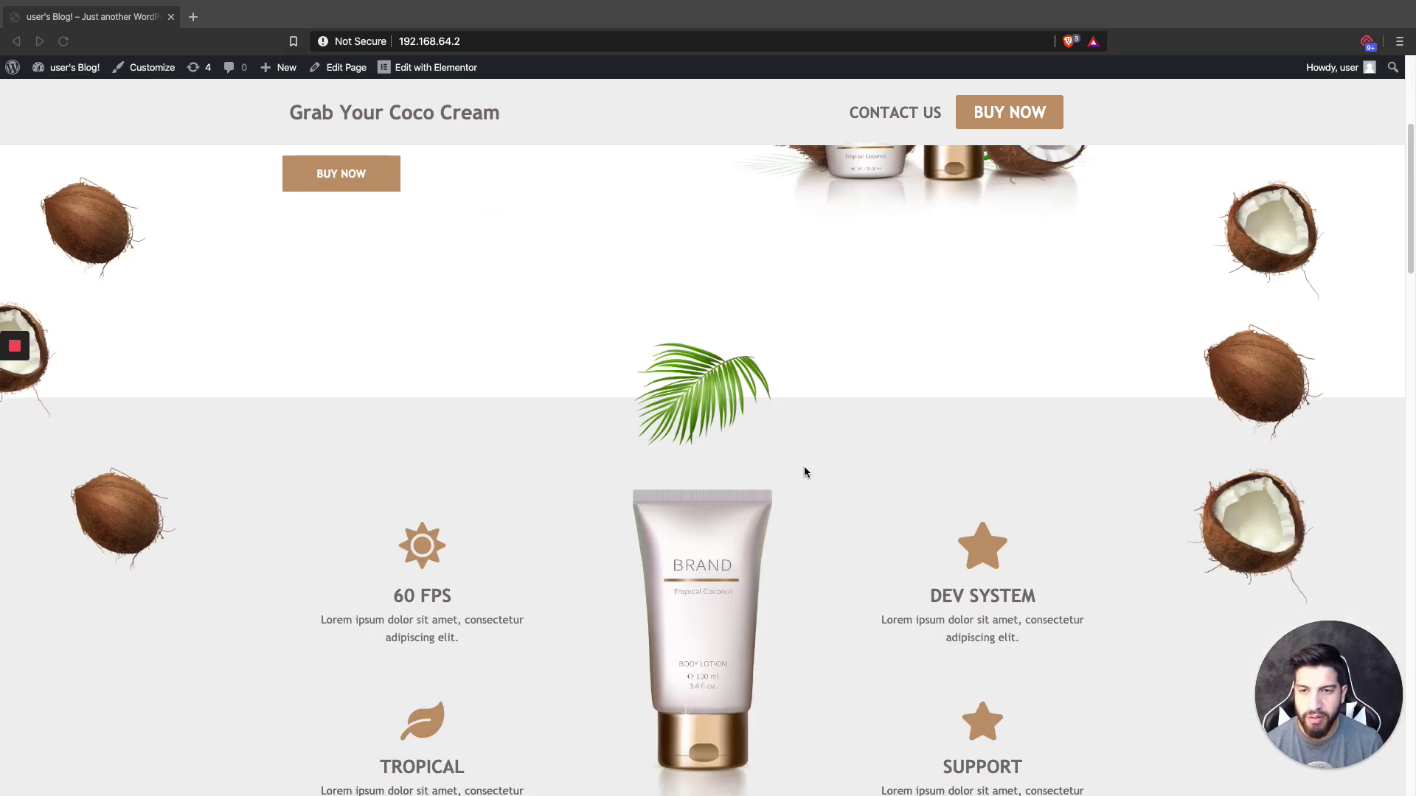
scroll(752, 474, "down", 8)
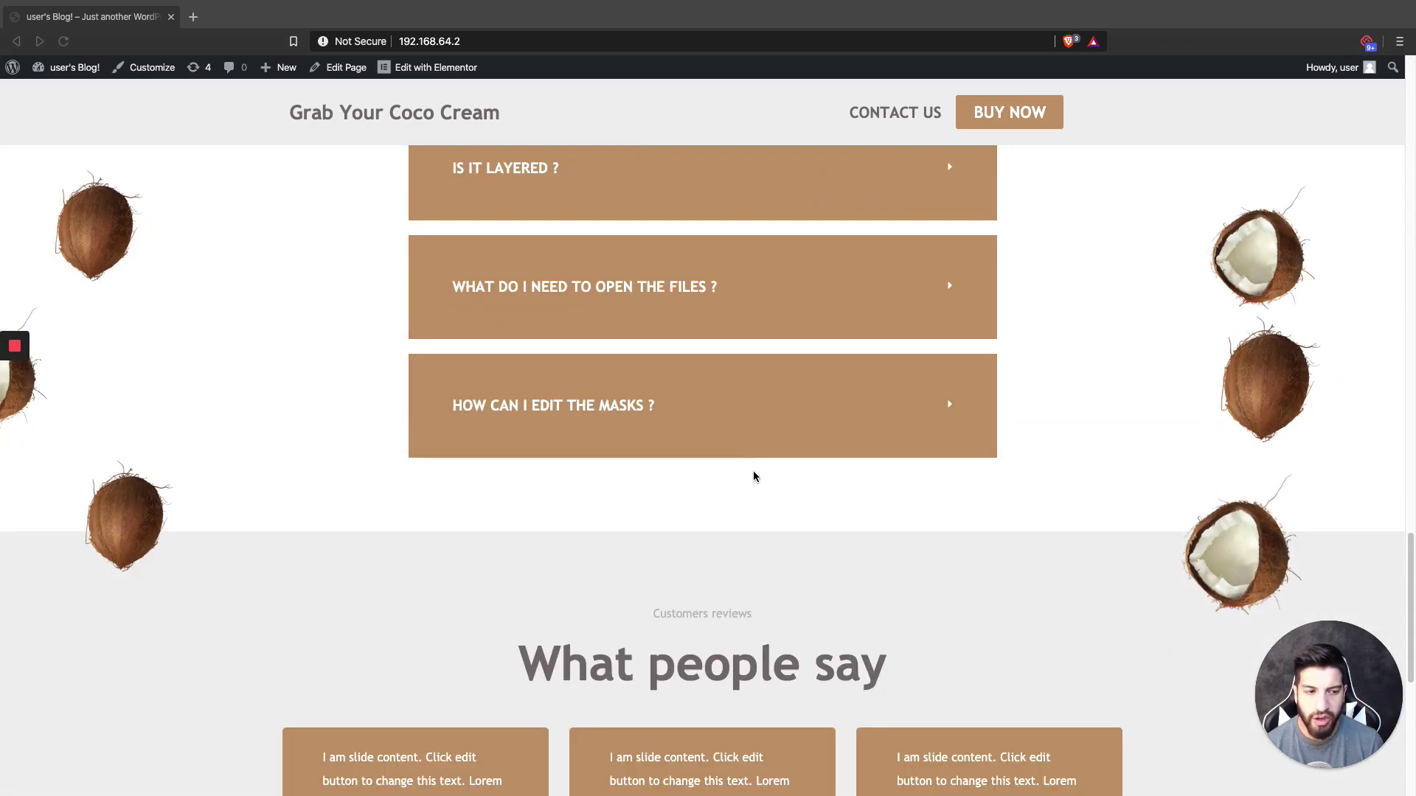
scroll(907, 506, "up", 18)
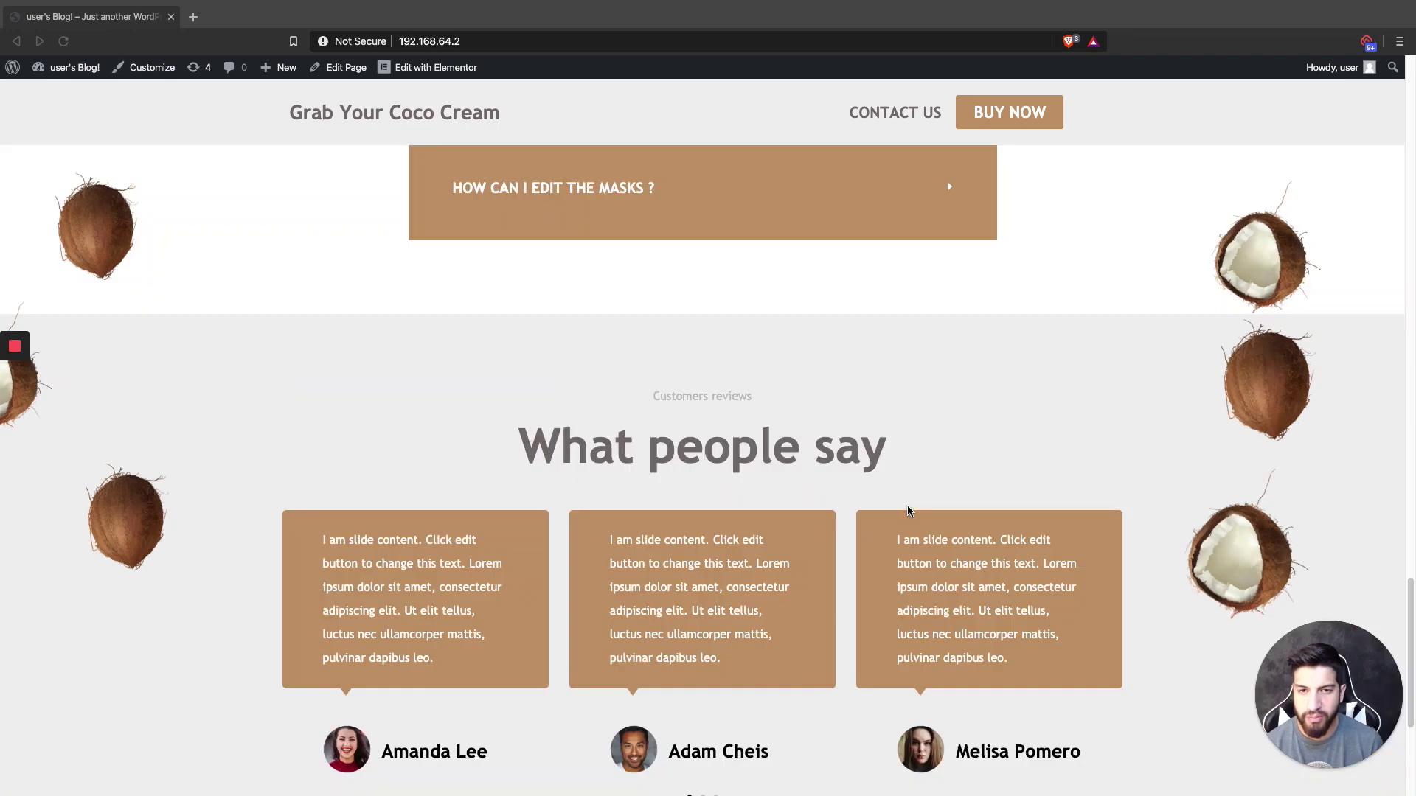
scroll(906, 508, "up", 4)
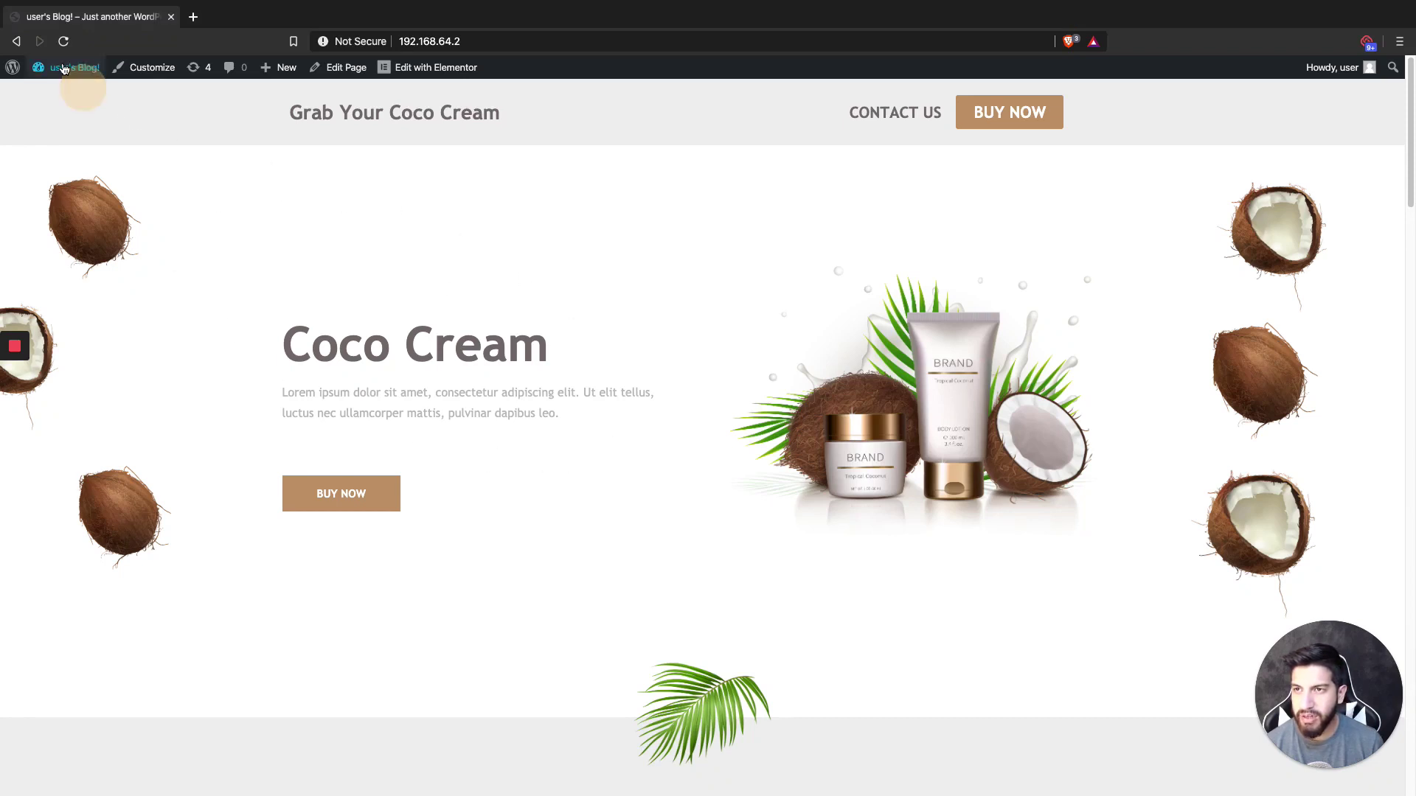
left_click(56, 93)
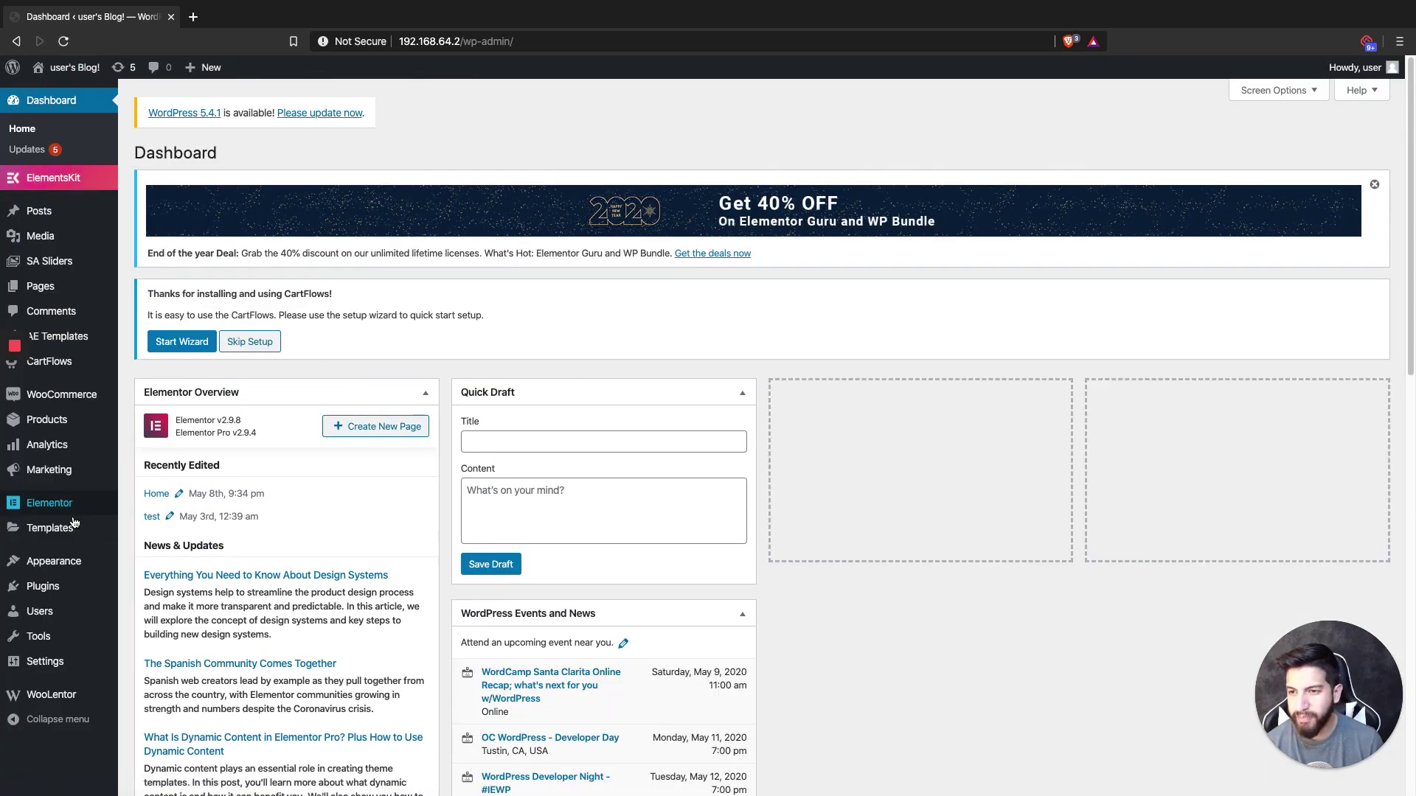
left_click(44, 588)
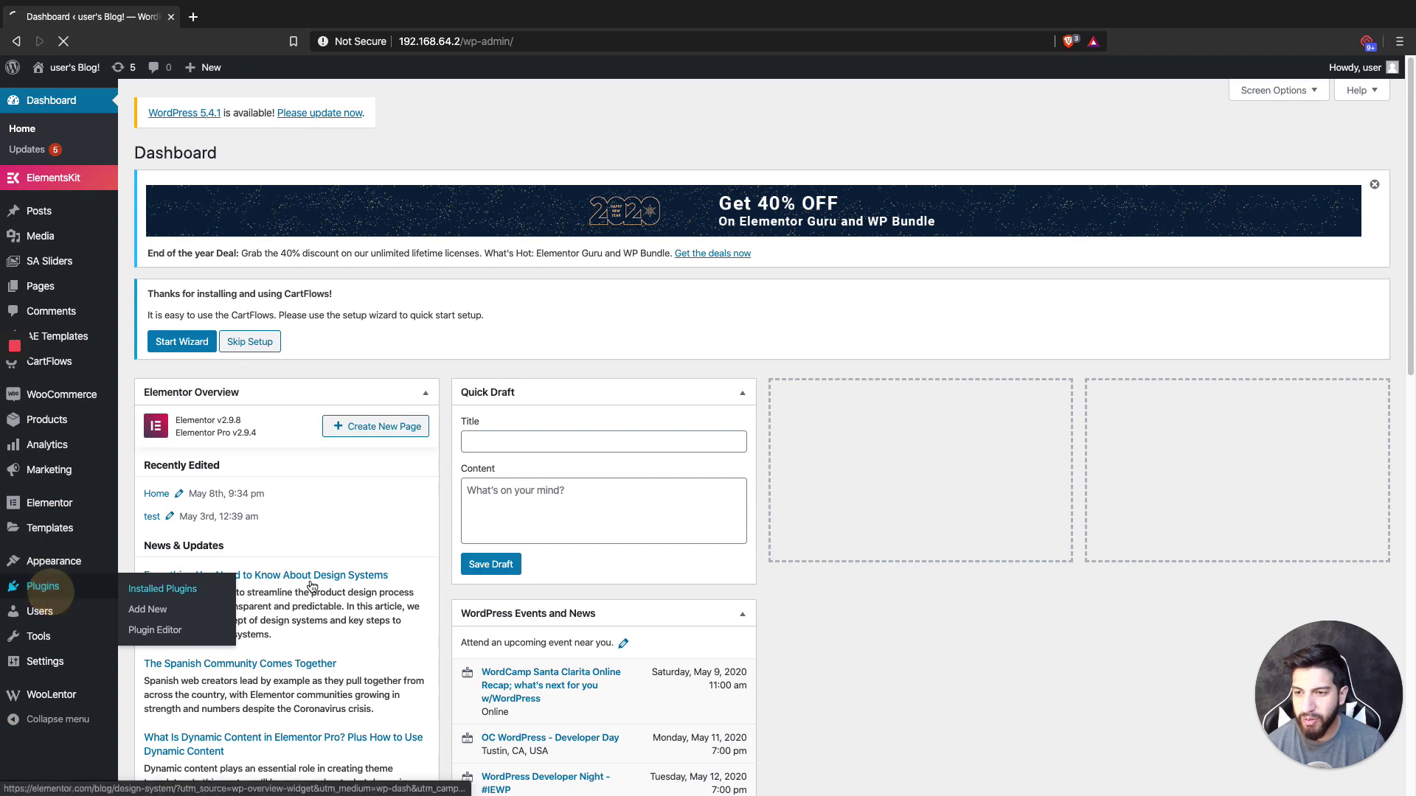
scroll(398, 476, "down", 3)
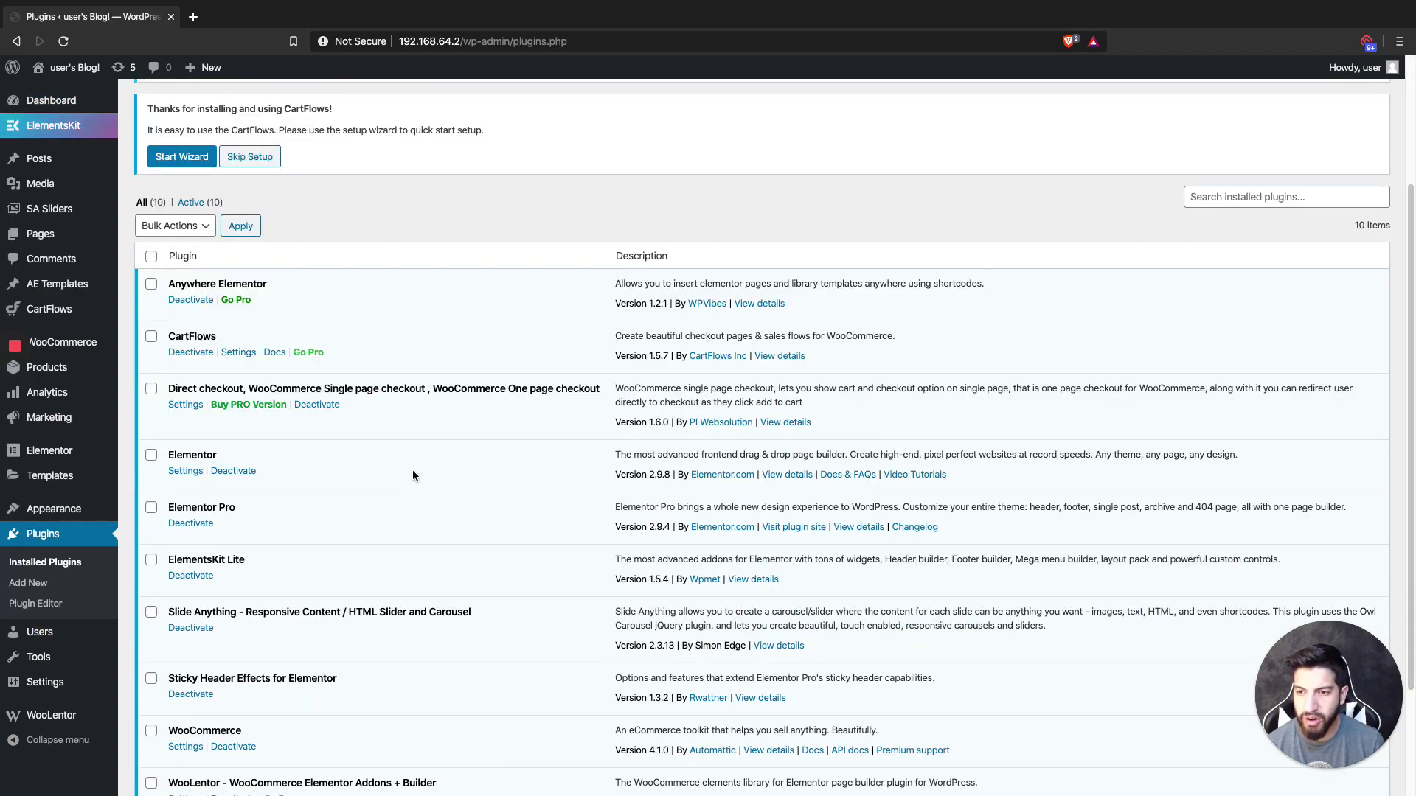
scroll(411, 469, "down", 2)
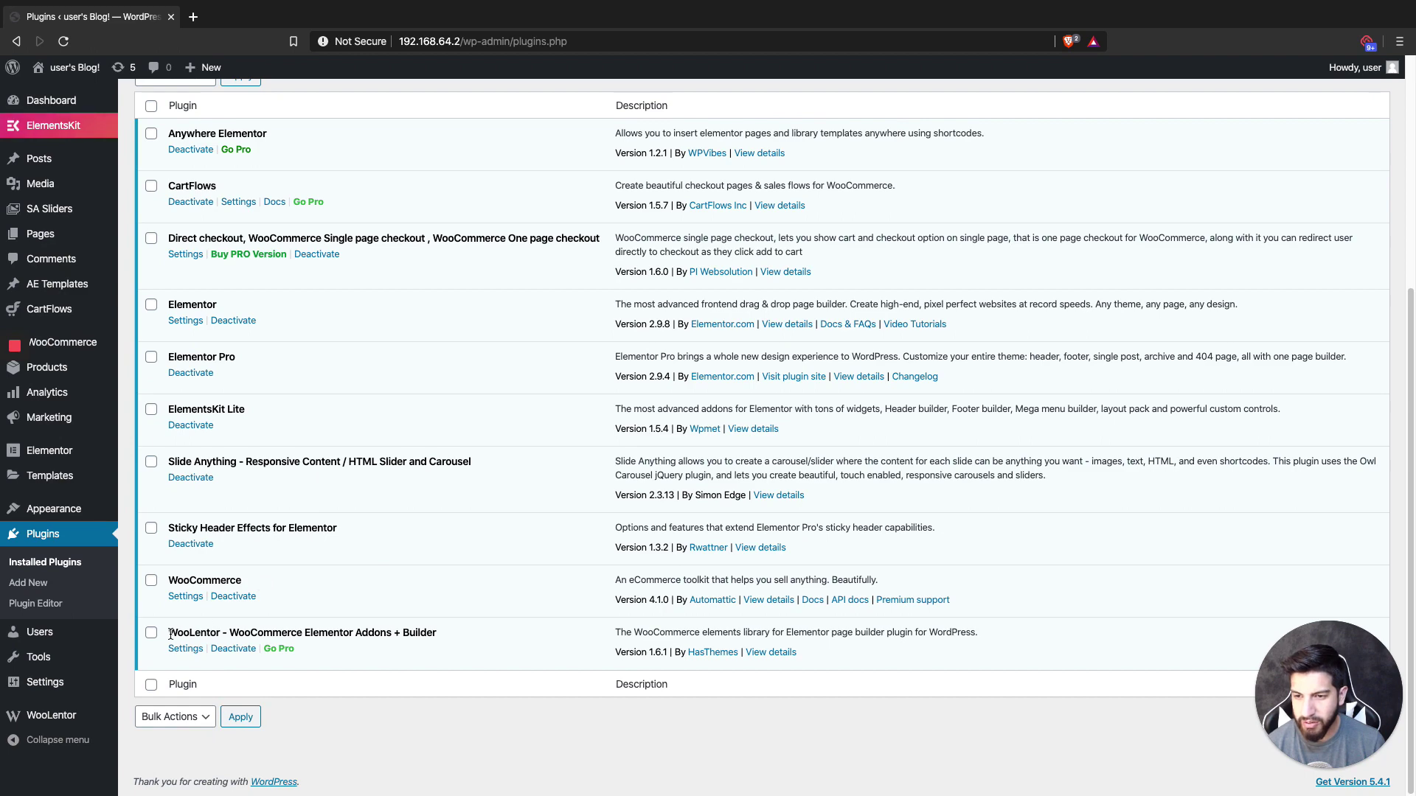
- Highlight WooLentor and check its plugin details, confirming it is installed and active
left_click_drag(171, 634, 233, 658)
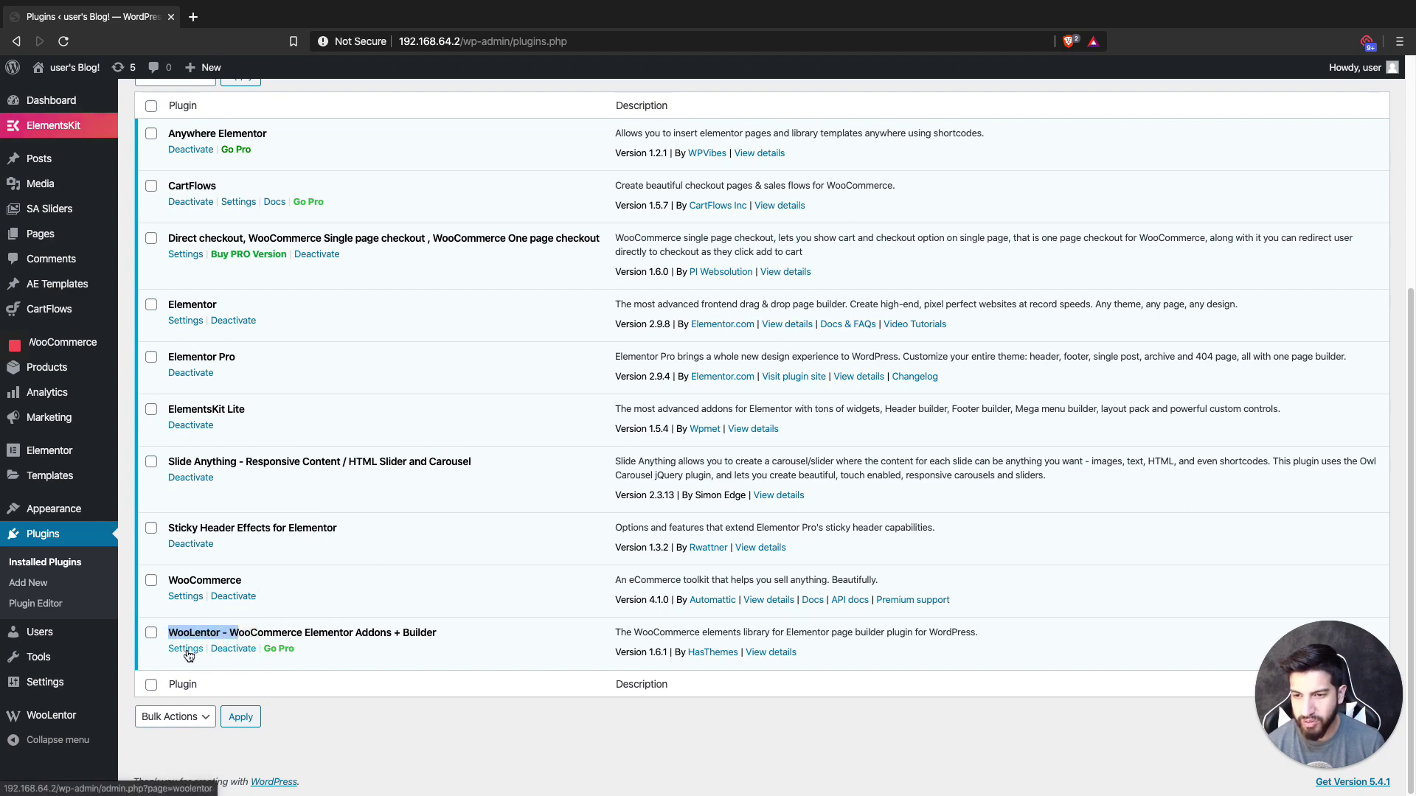
left_click(770, 653)
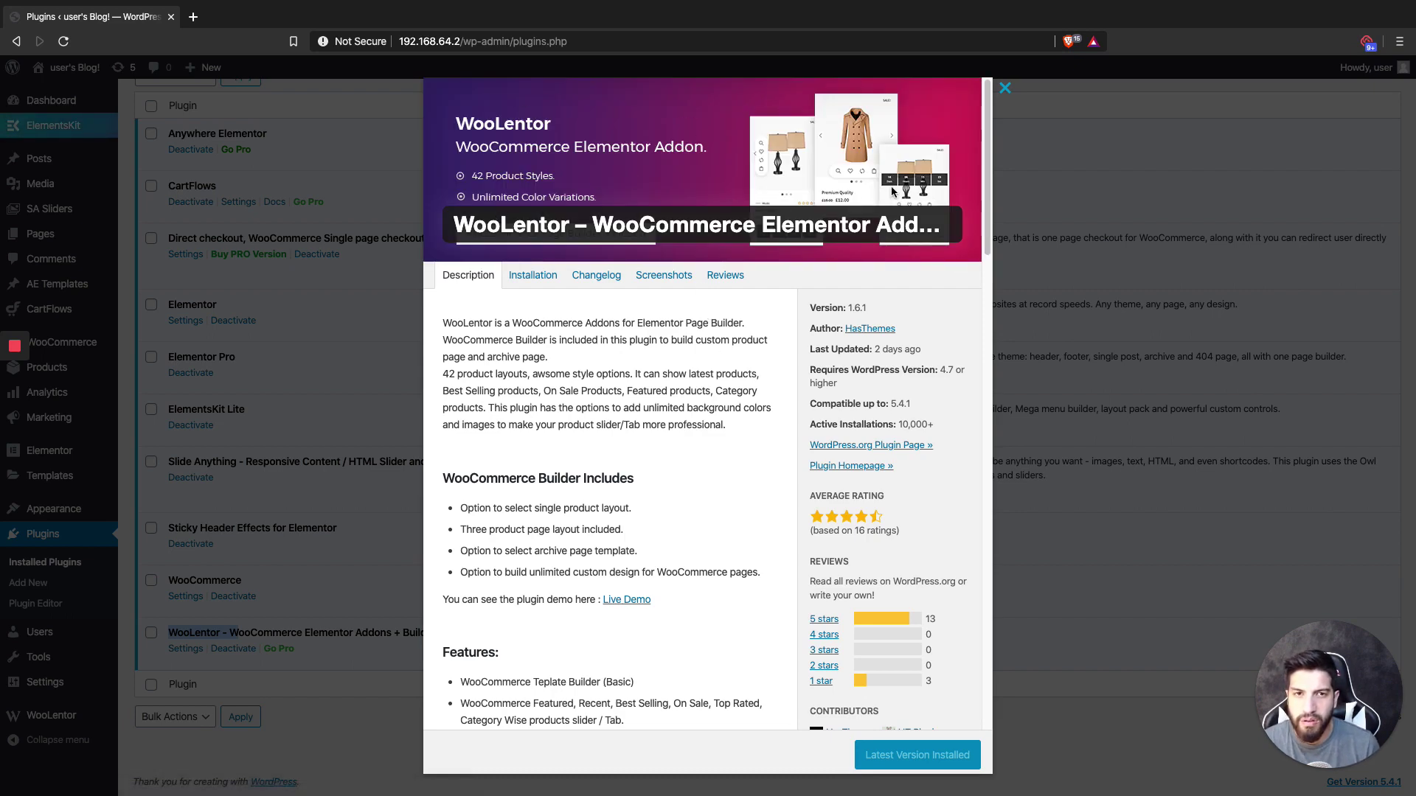
left_click(1127, 673)
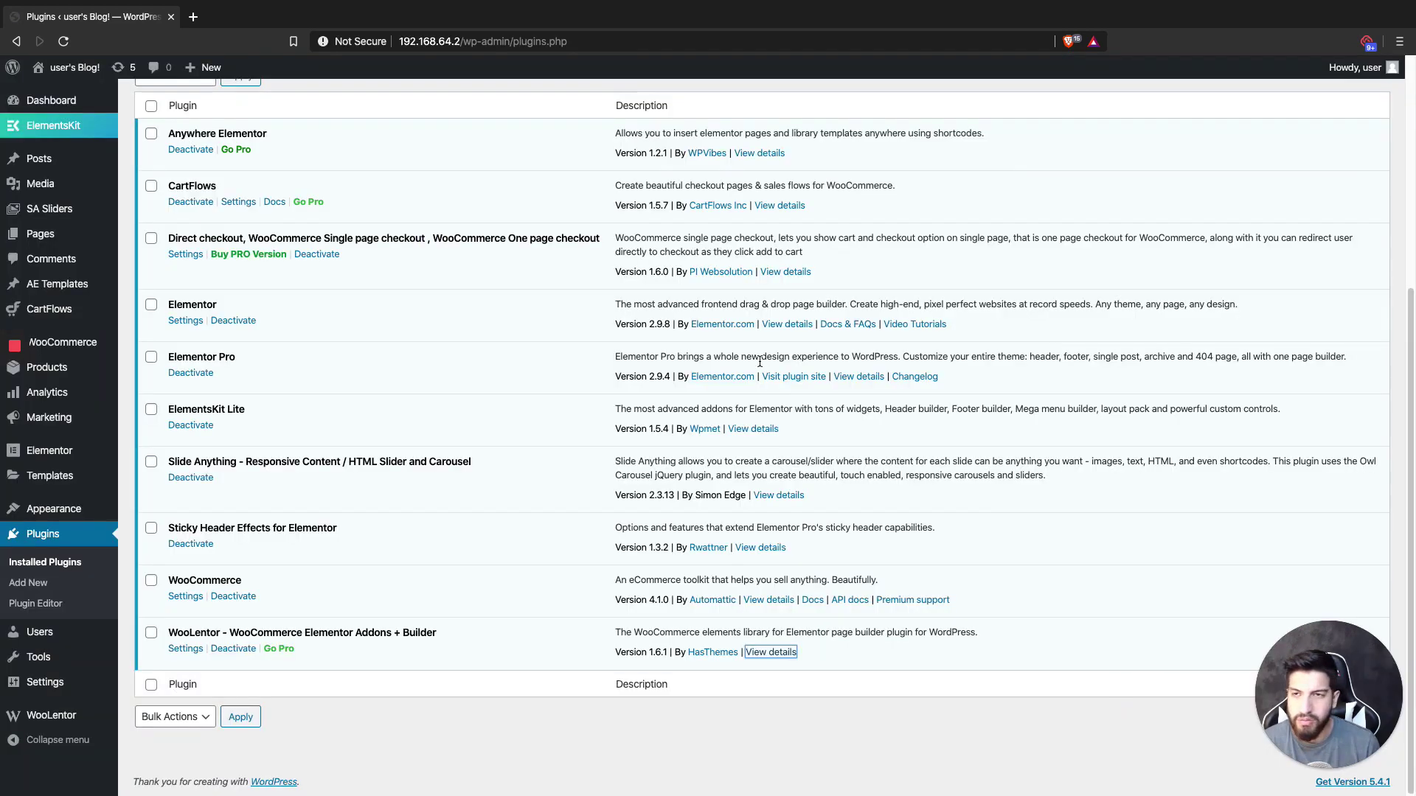
scroll(760, 363, "up", 5)
mouse_move(53, 67)
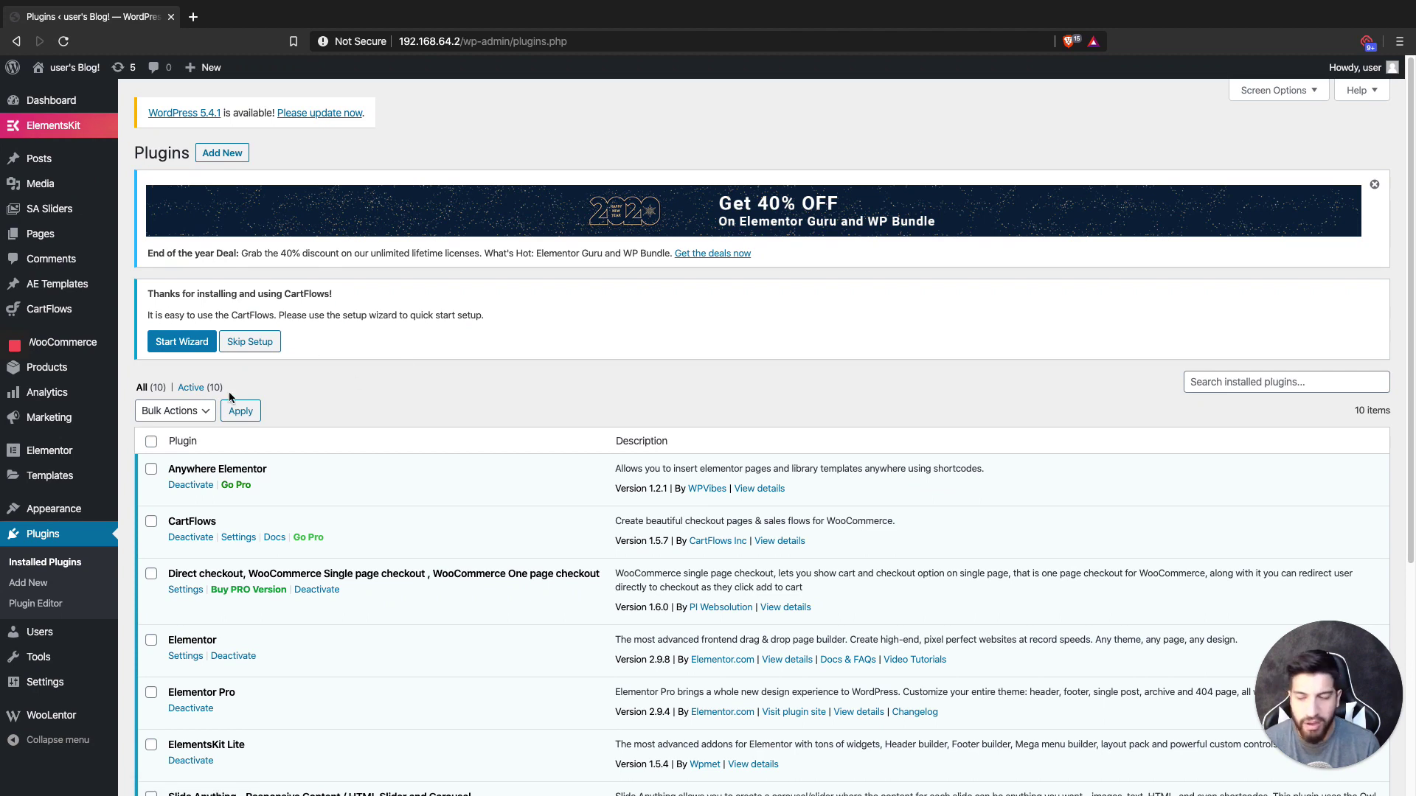
scroll(55, 453, "down", 2)
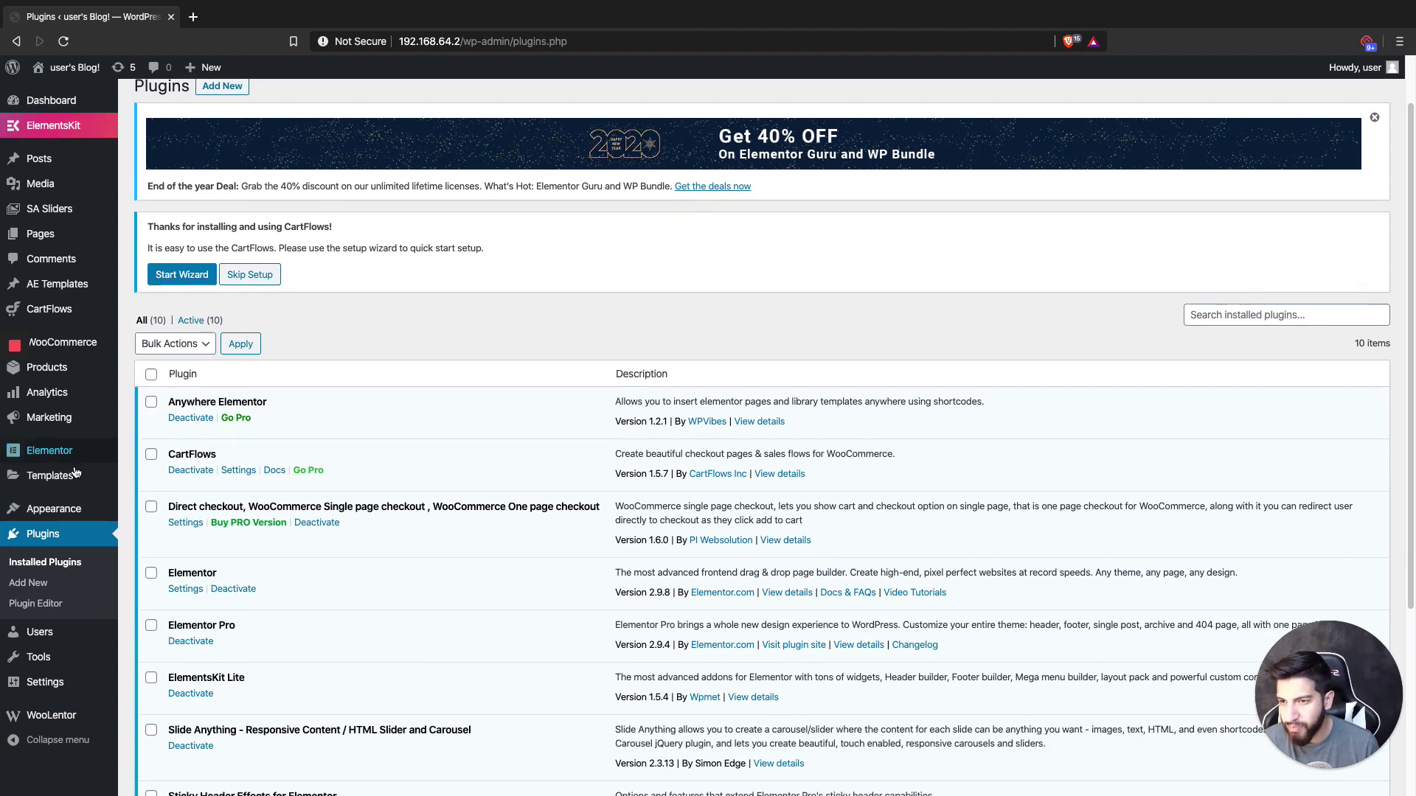
mouse_move(62, 489)
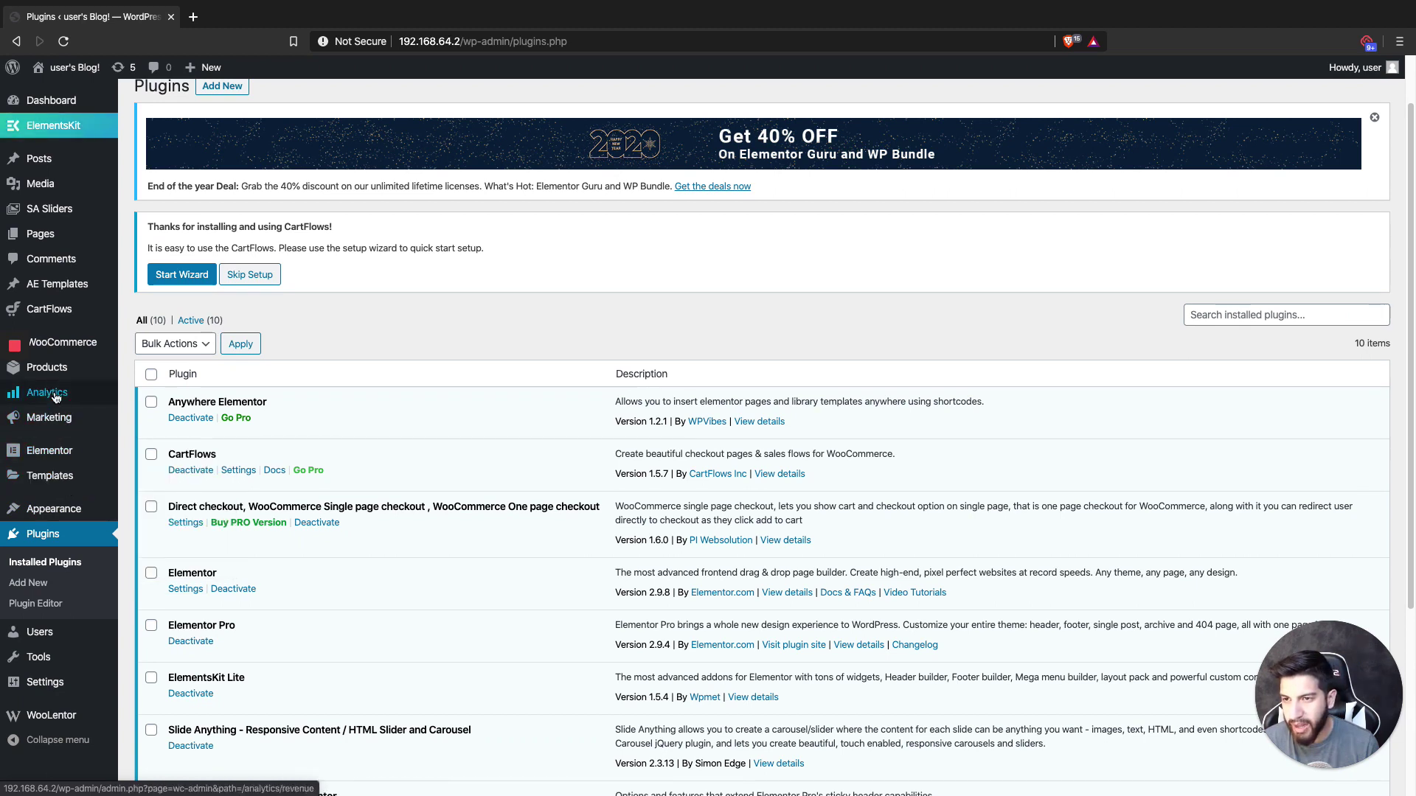
- Edit Example Product 2 and start adding a new product category
left_click(178, 392)
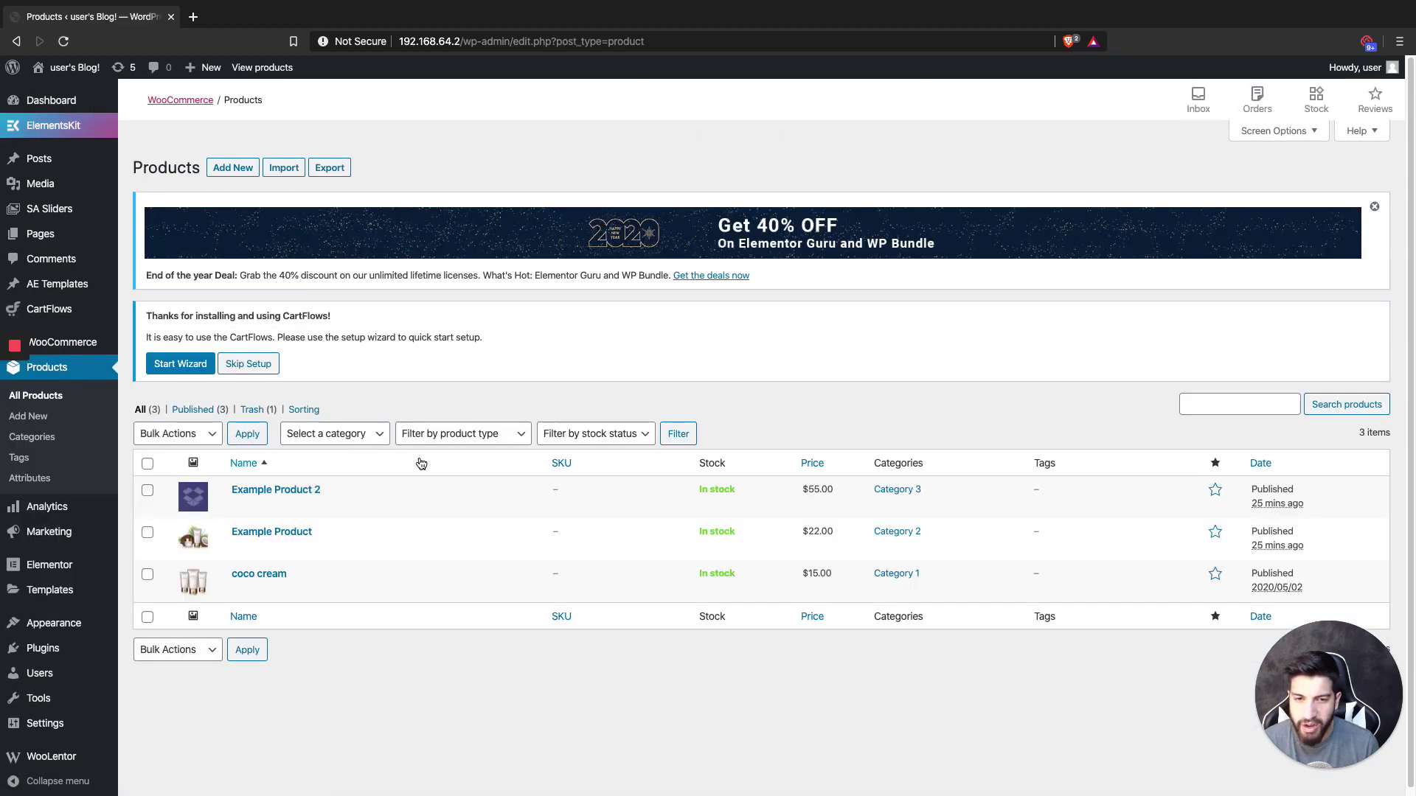
scroll(361, 491, "down", 1)
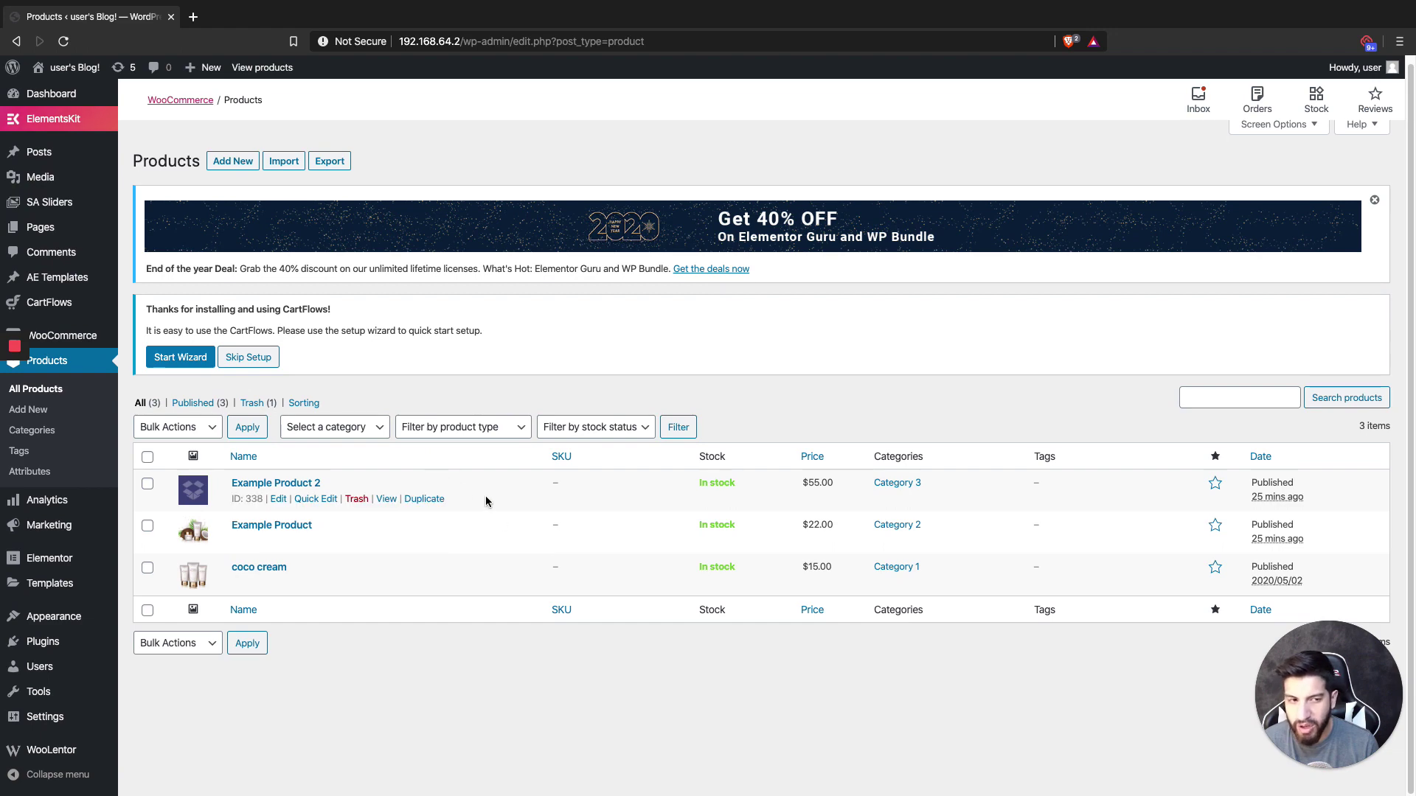
left_click(279, 500)
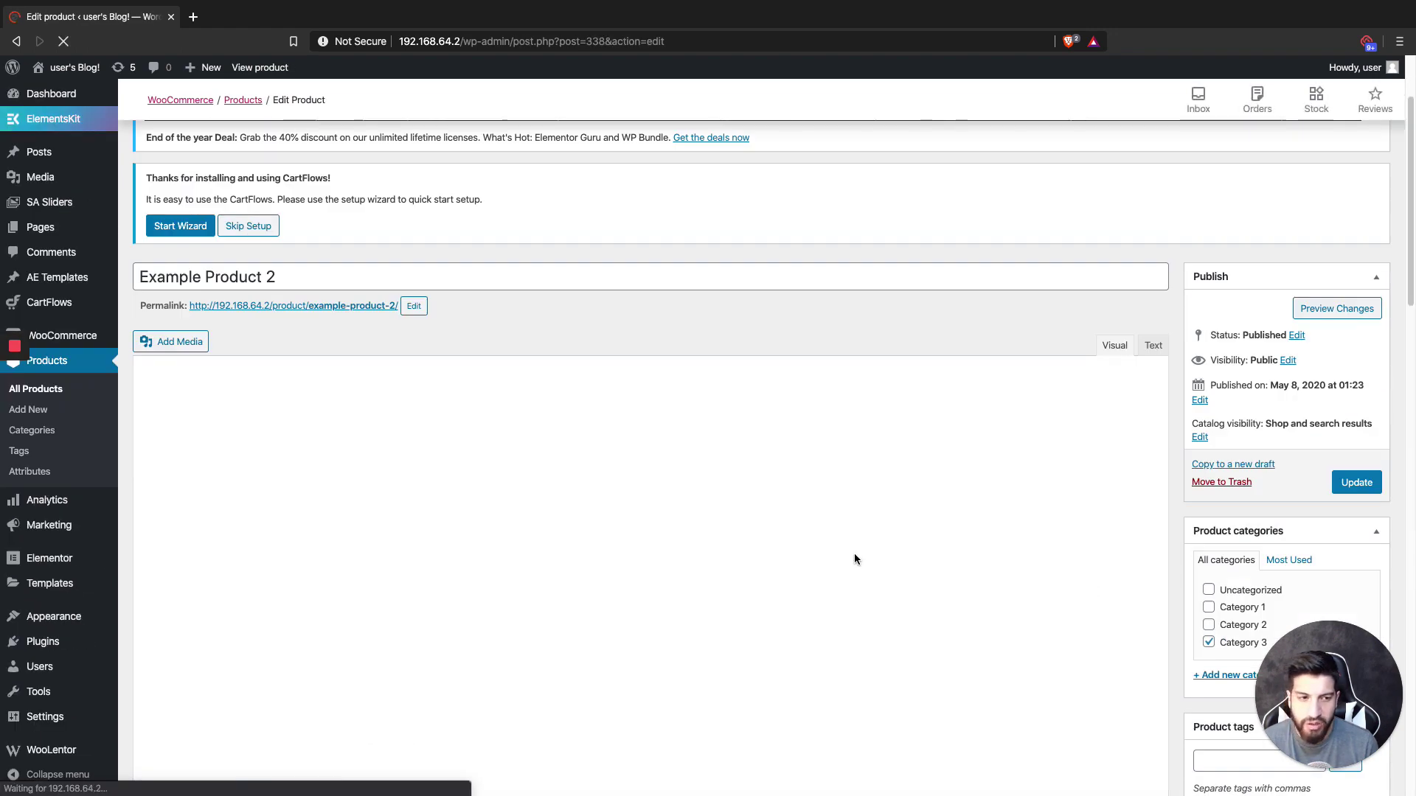
scroll(854, 553, "down", 4)
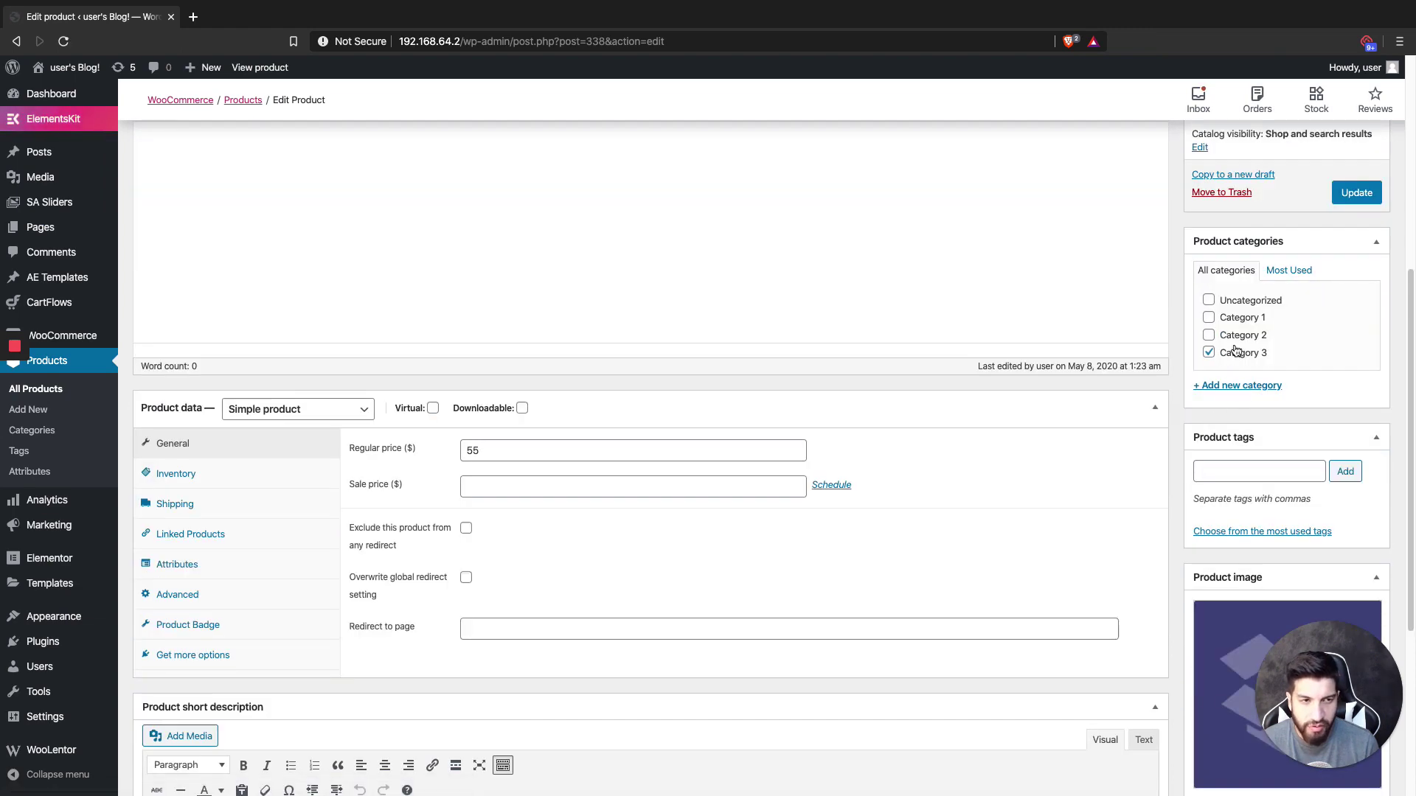
left_click(1250, 391)
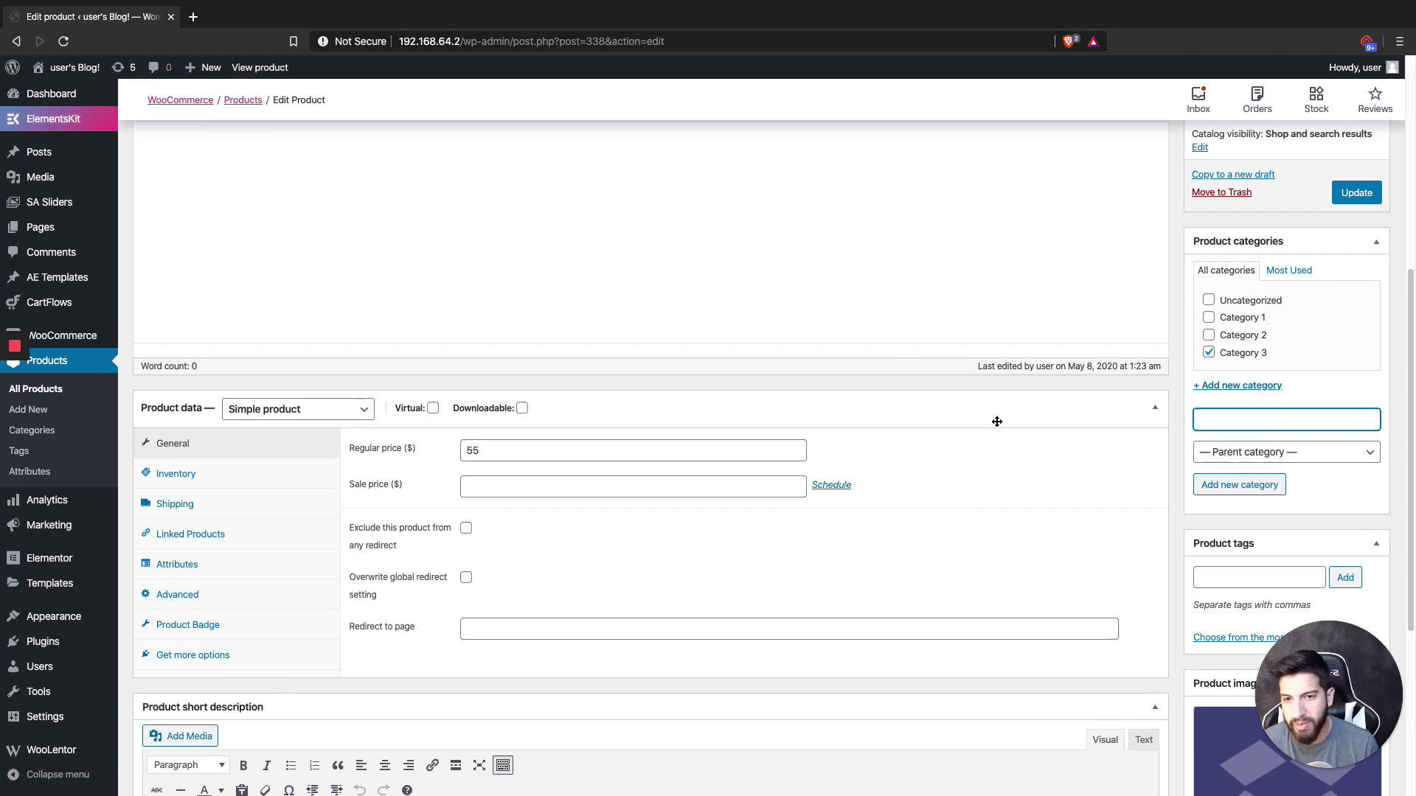
- Return to the All Products list showing the three products
scroll(997, 421, "up", 5)
scroll(997, 421, "down", 3)
scroll(997, 421, "up", 3)
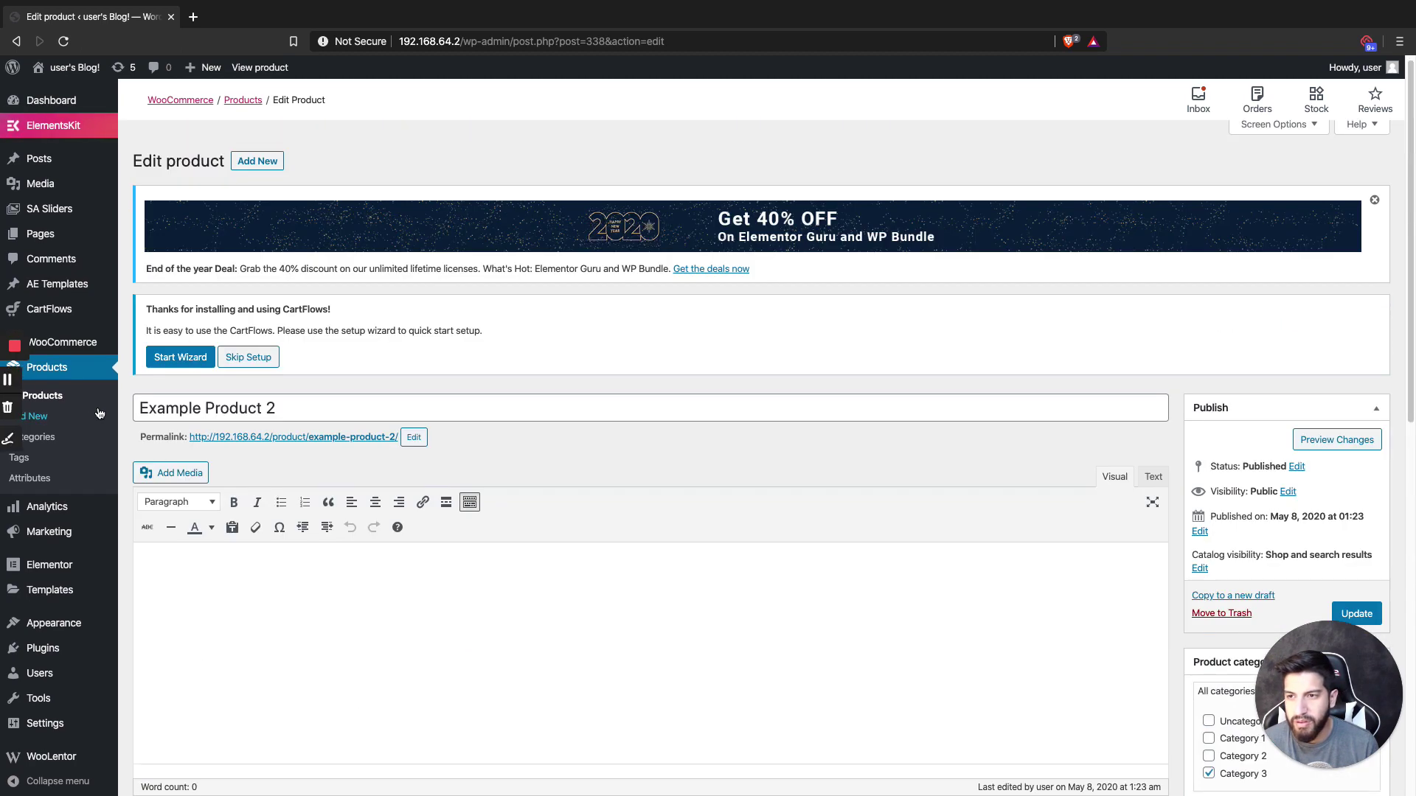
left_click(77, 369)
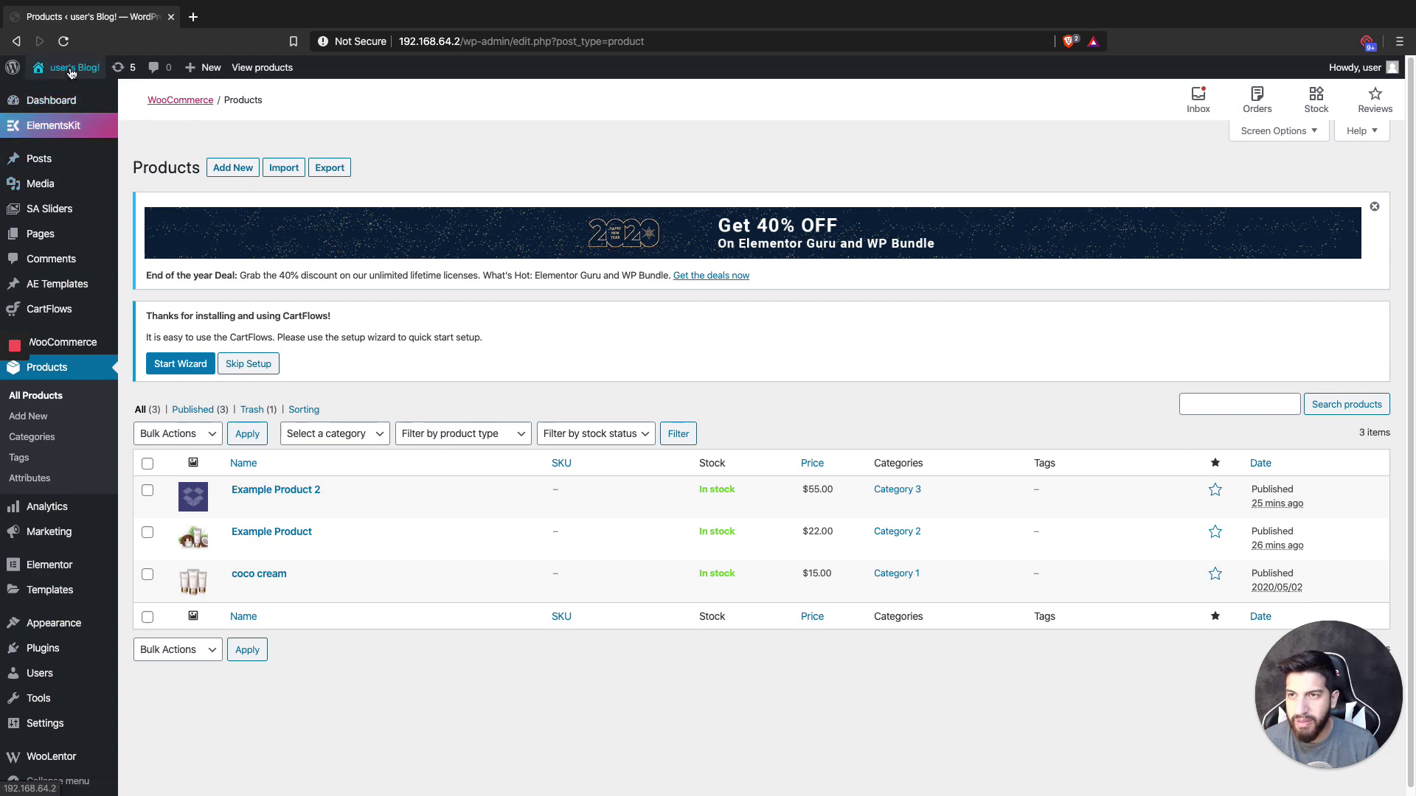
- Visit the live Coco Cream homepage and look over its $15 product section
left_click(53, 92)
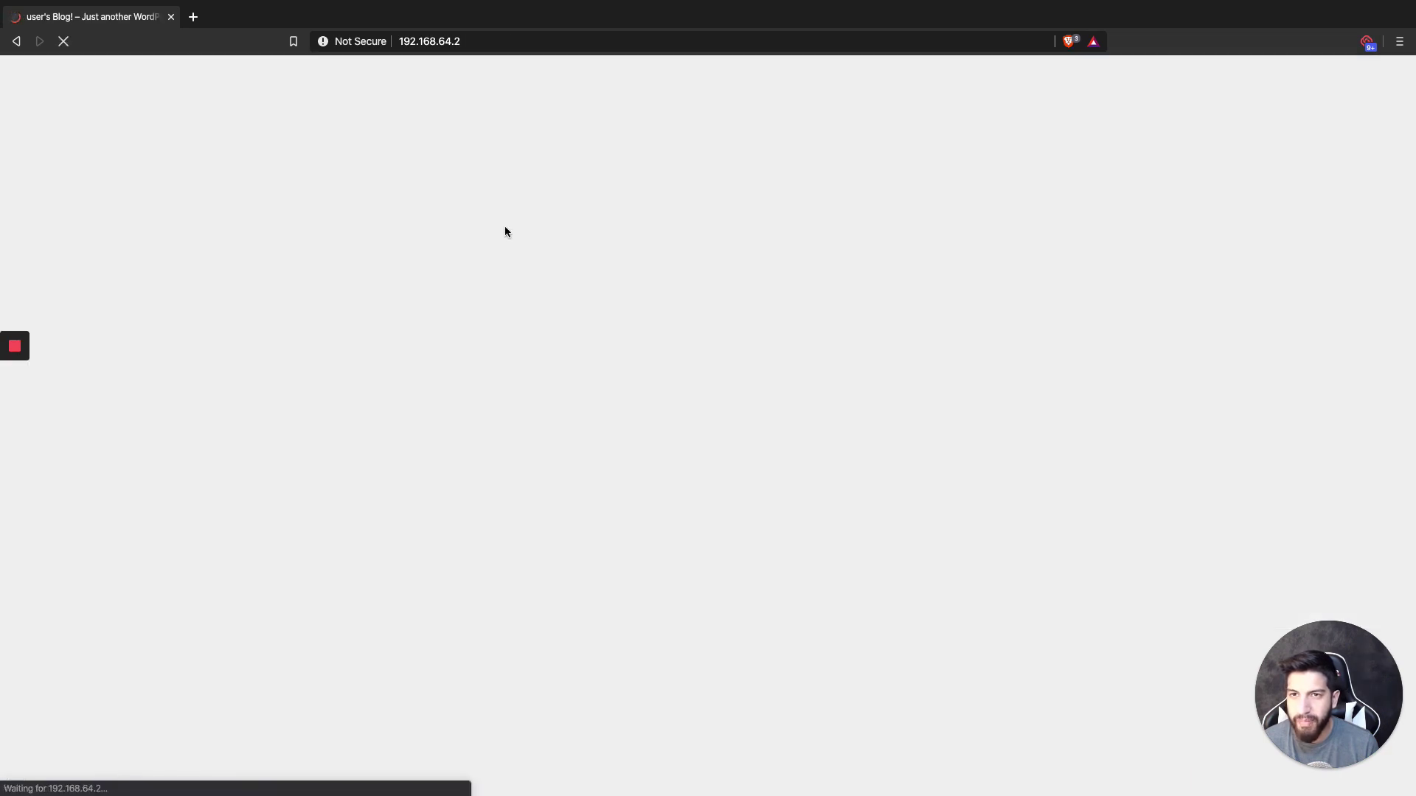
scroll(790, 408, "down", 10)
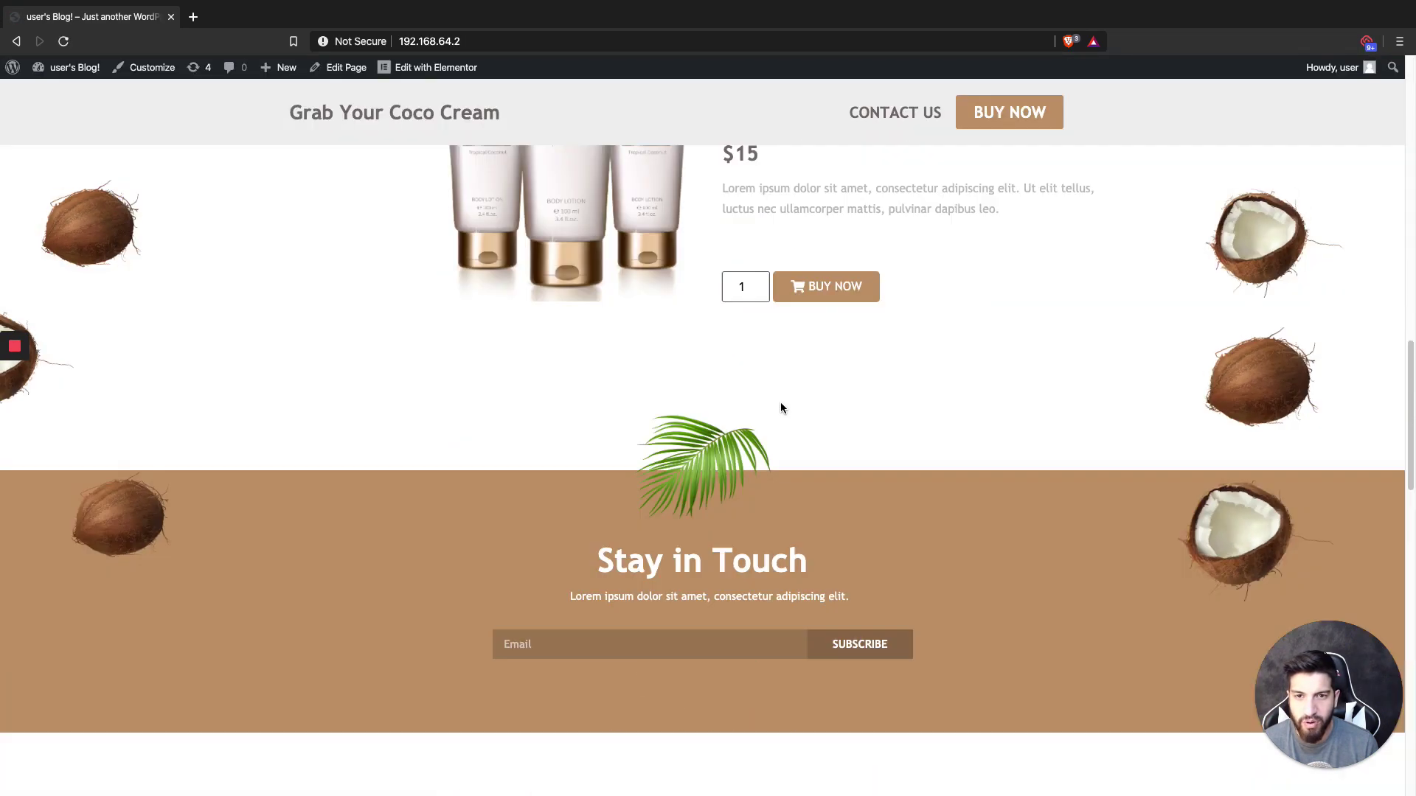
scroll(780, 407, "up", 4)
scroll(863, 409, "down", 4)
scroll(747, 375, "up", 2)
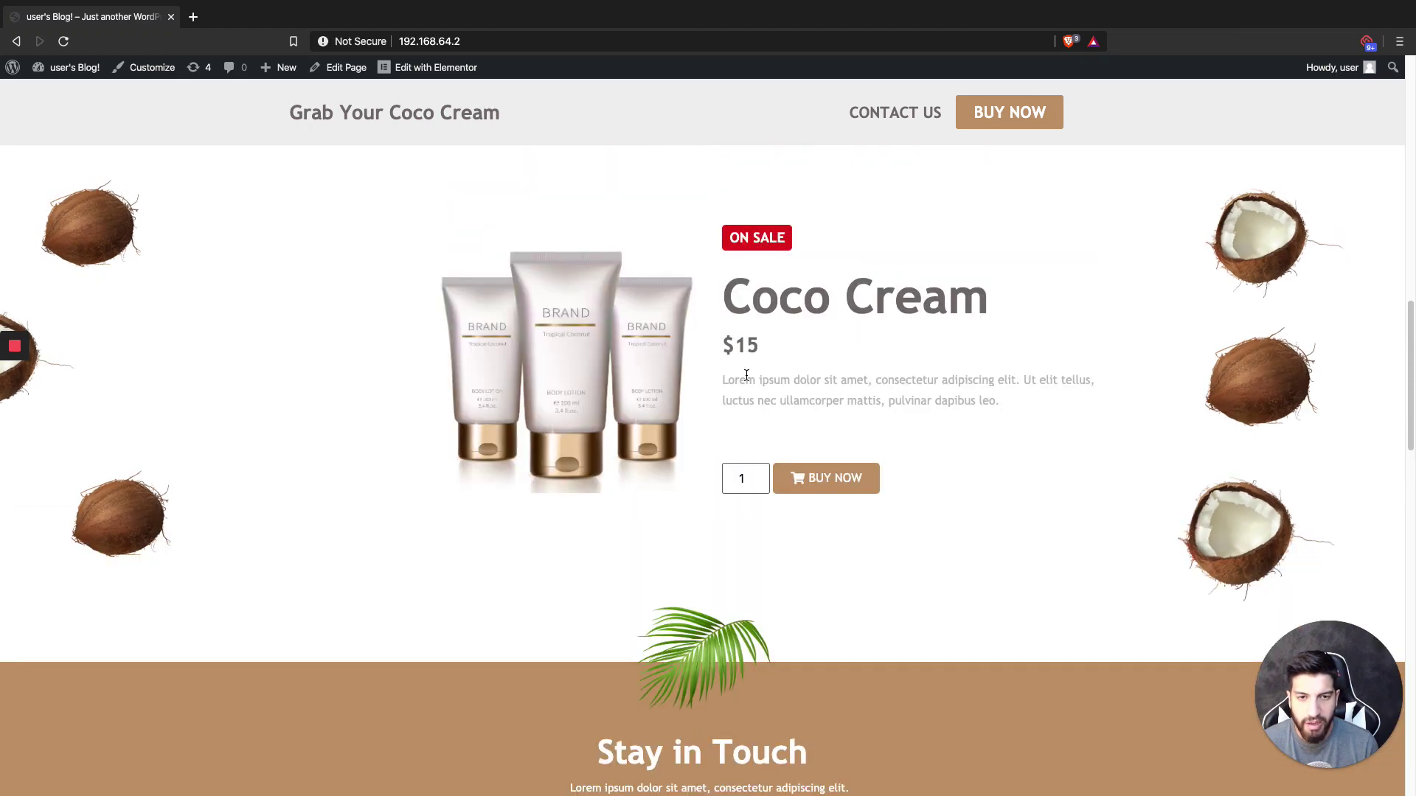
scroll(708, 383, "up", 4)
scroll(617, 391, "down", 1)
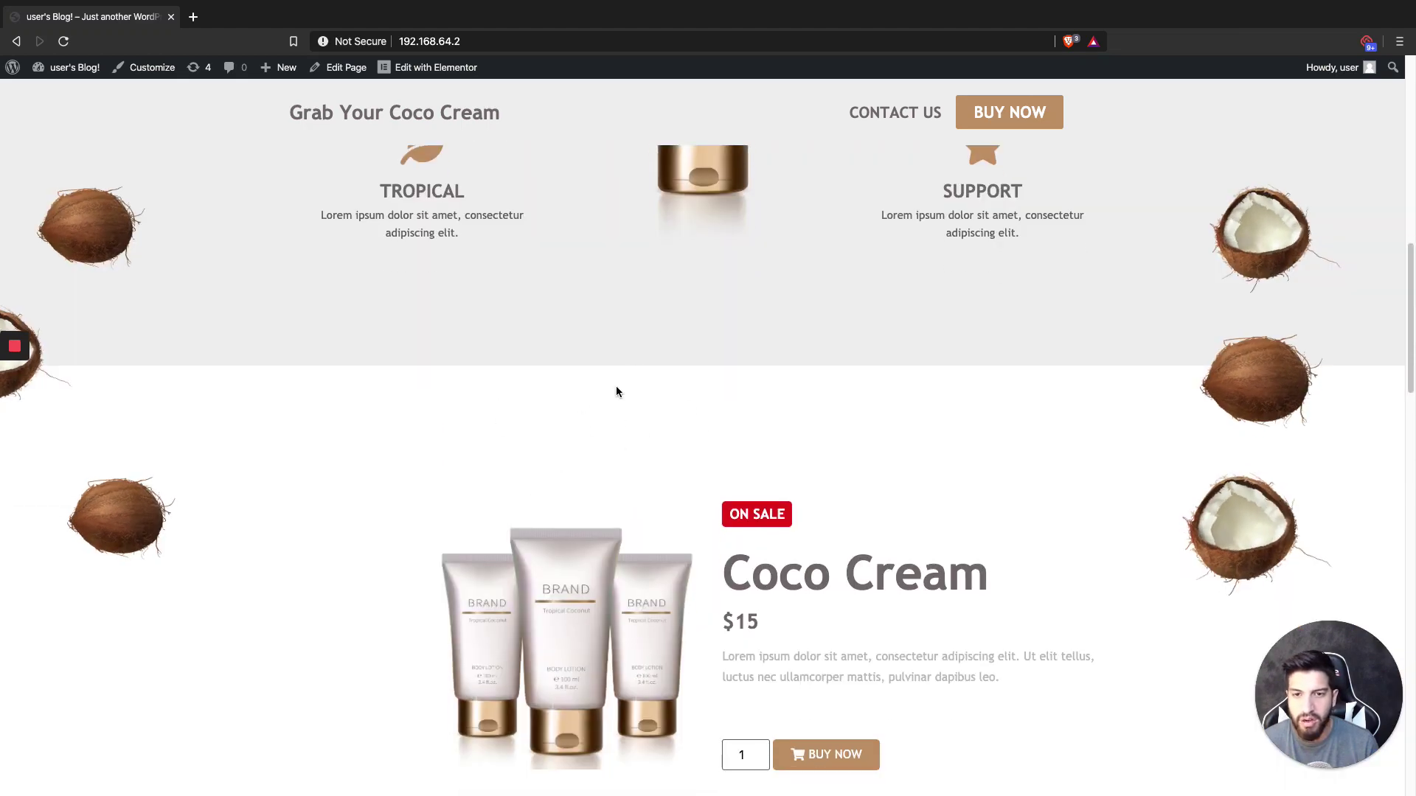
scroll(738, 494, "up", 12)
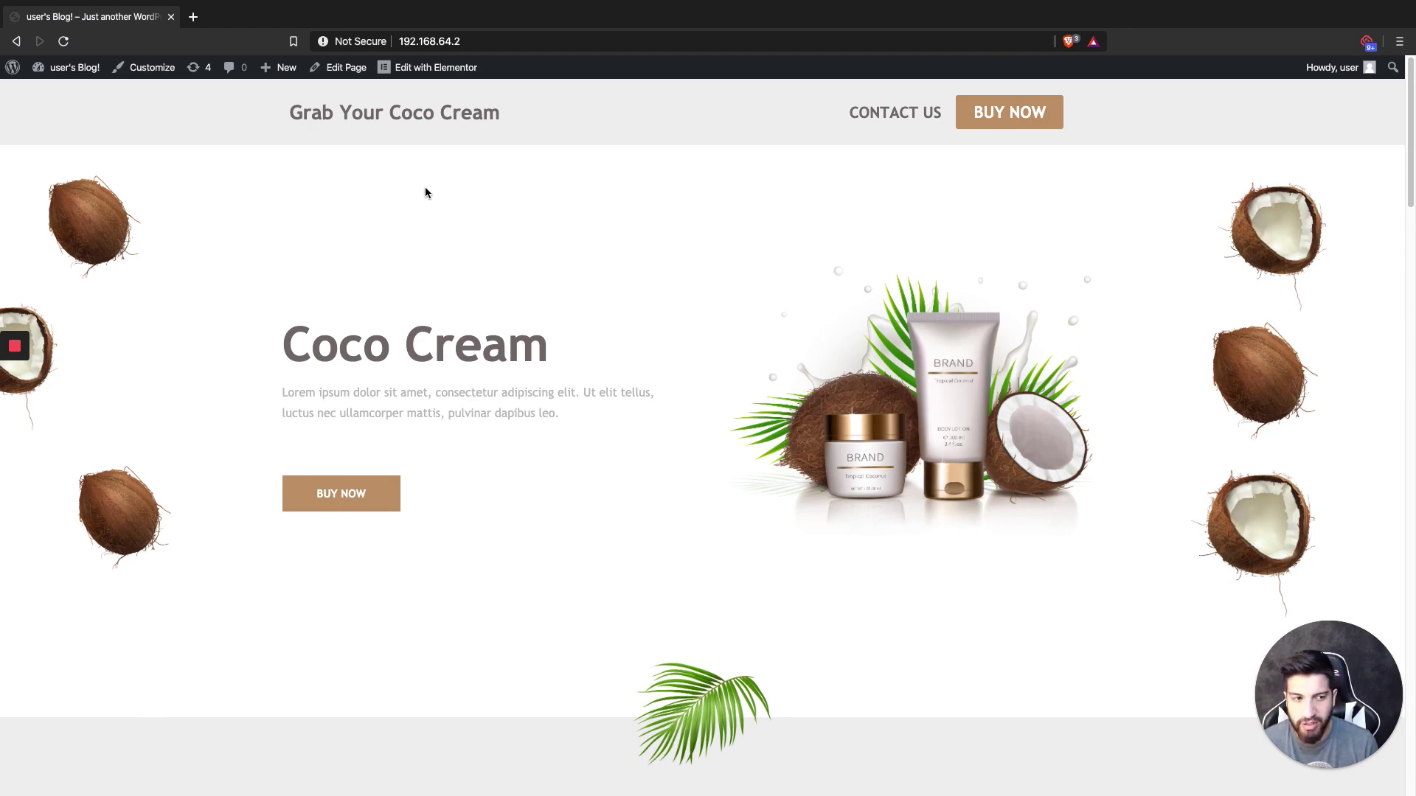
- Open the homepage in the Elementor editor and locate the product section
left_click(417, 68)
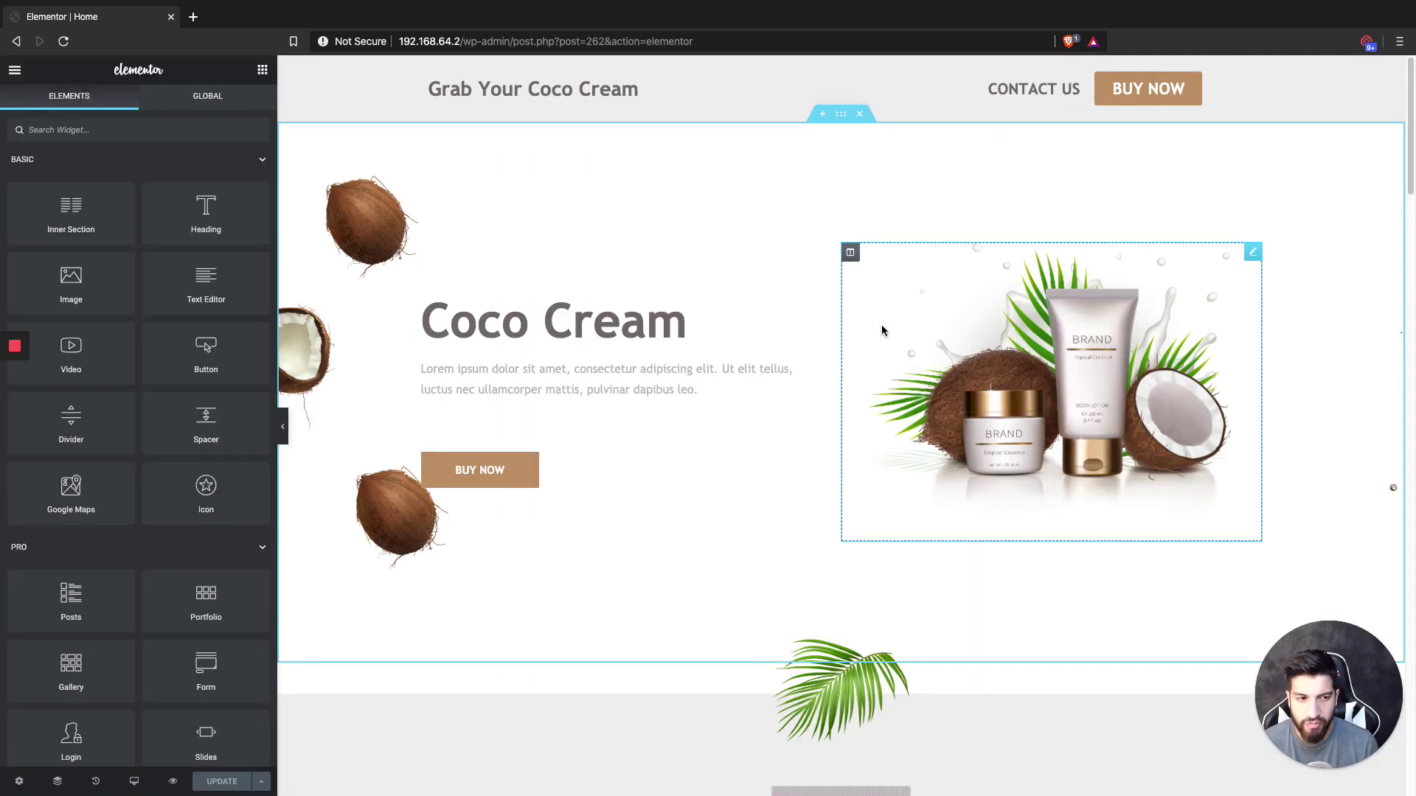
scroll(958, 417, "down", 7)
scroll(959, 418, "down", 9)
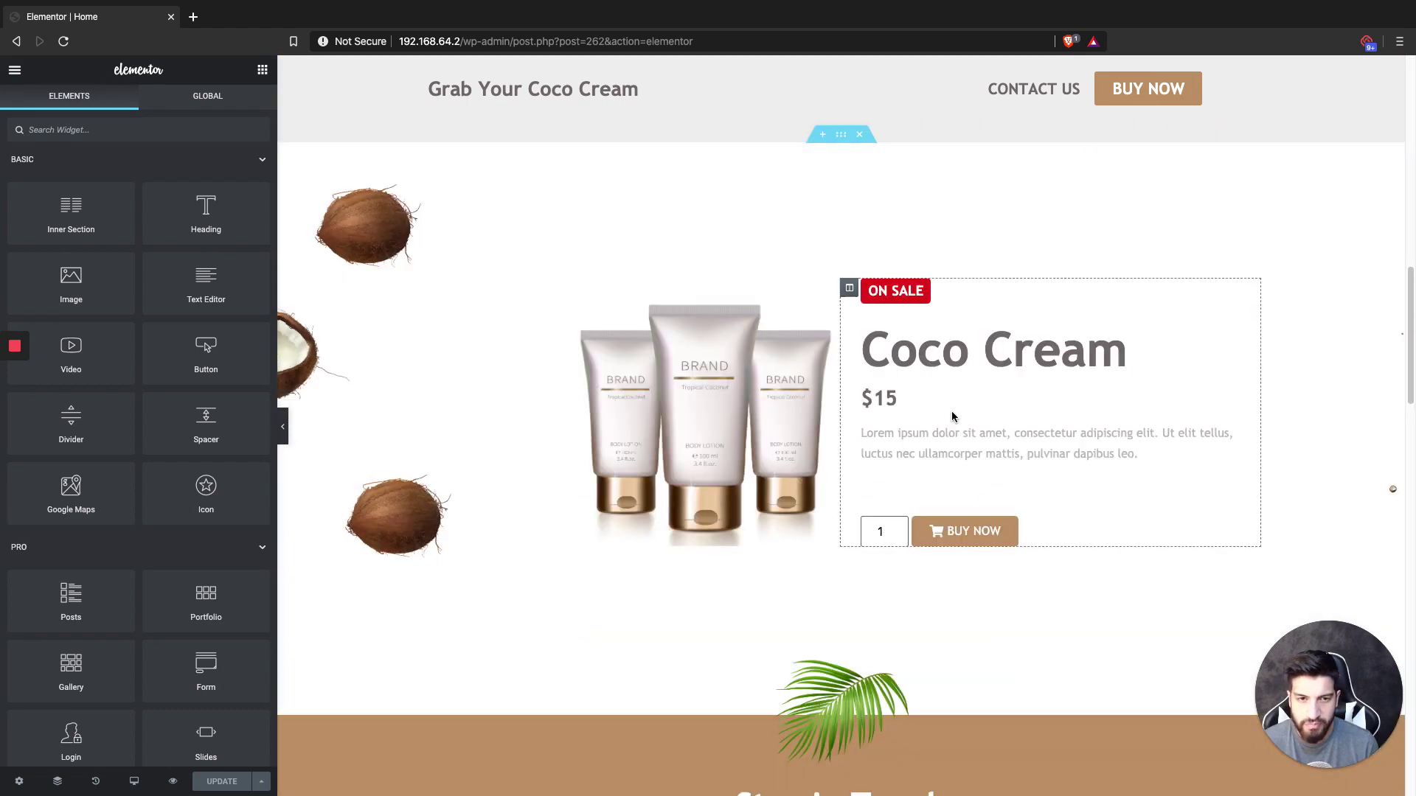
scroll(948, 411, "up", 3)
scroll(725, 352, "down", 1)
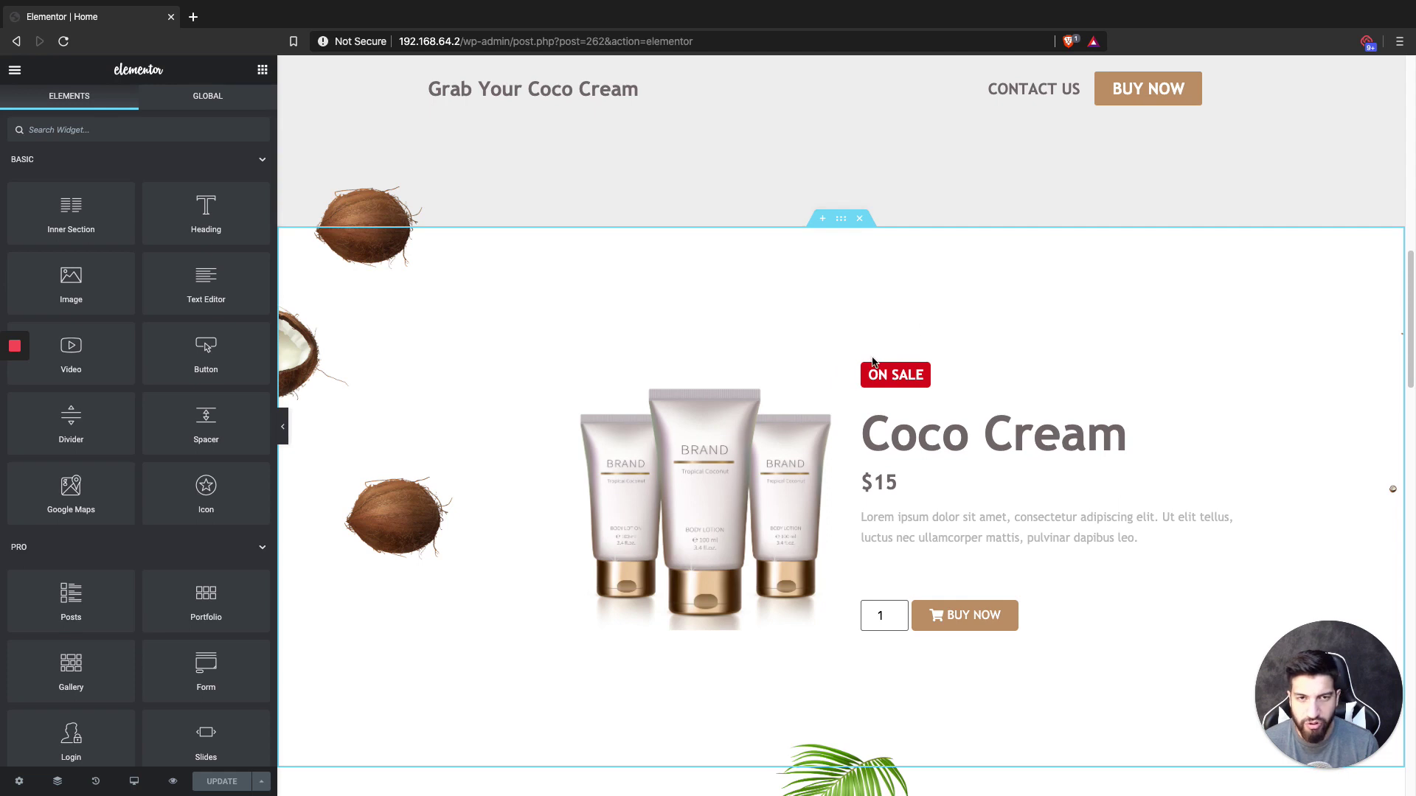
scroll(873, 361, "up", 4)
scroll(973, 398, "down", 2)
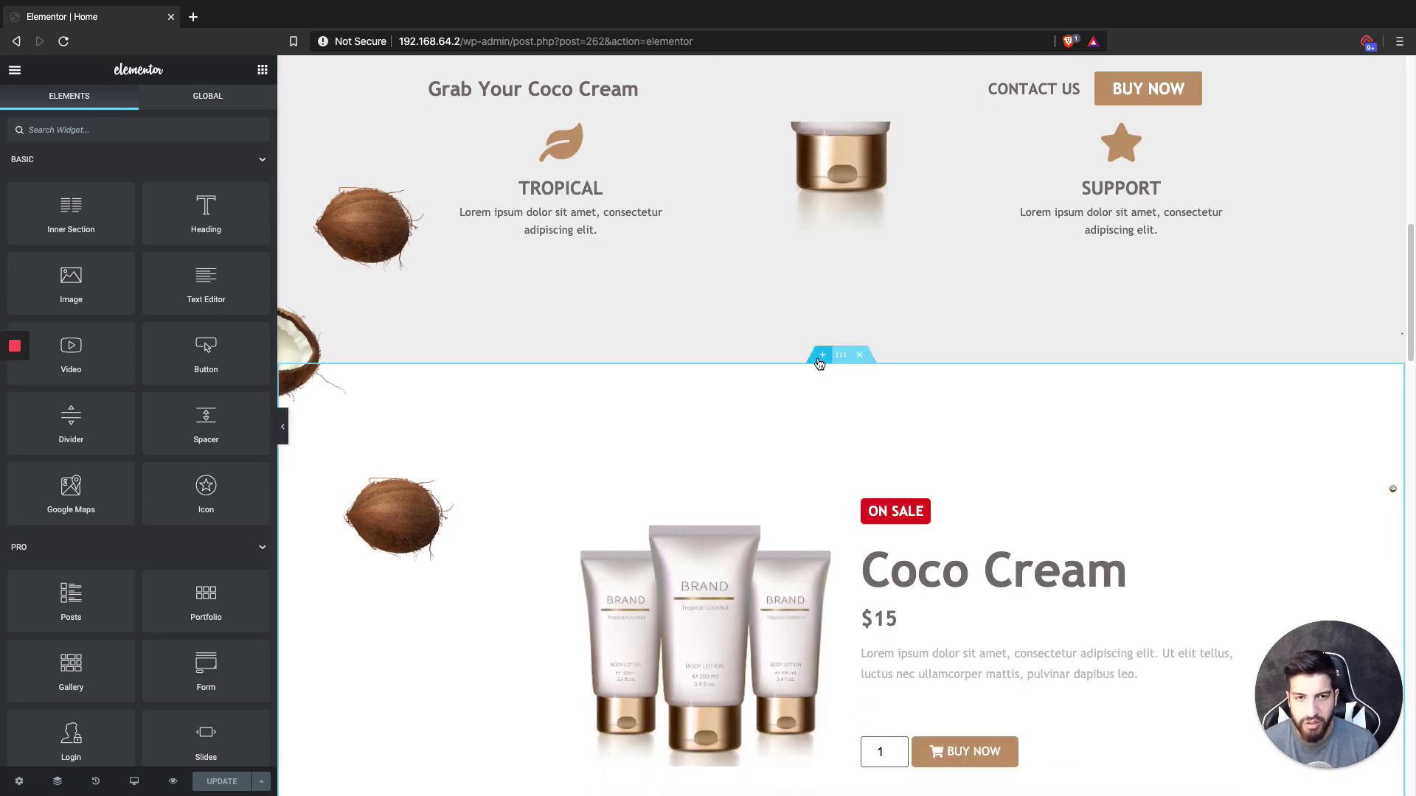
- Insert a single-column section above the Coco Cream product section
left_click(821, 356)
scroll(878, 392, "up", 3)
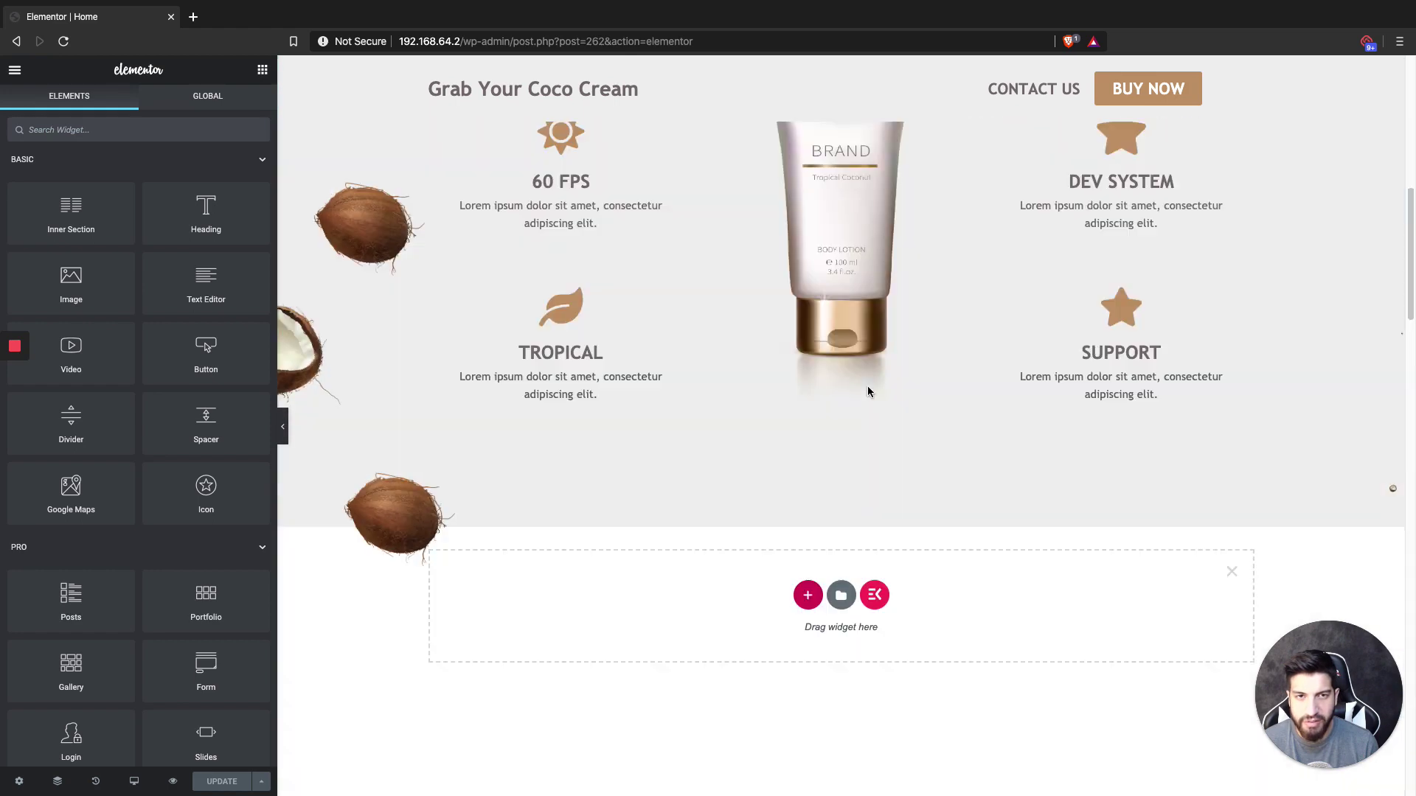
scroll(853, 462, "down", 3)
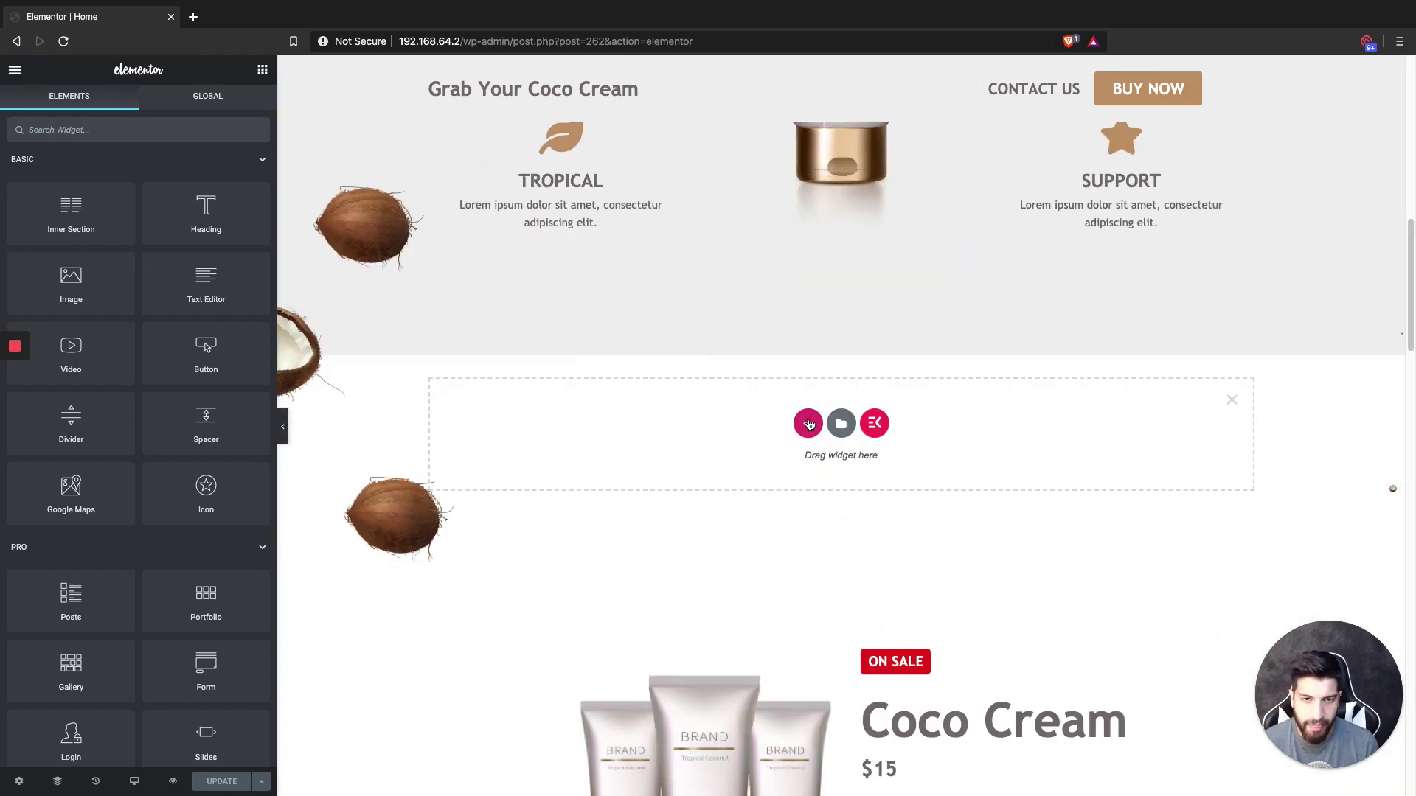
left_click(809, 424)
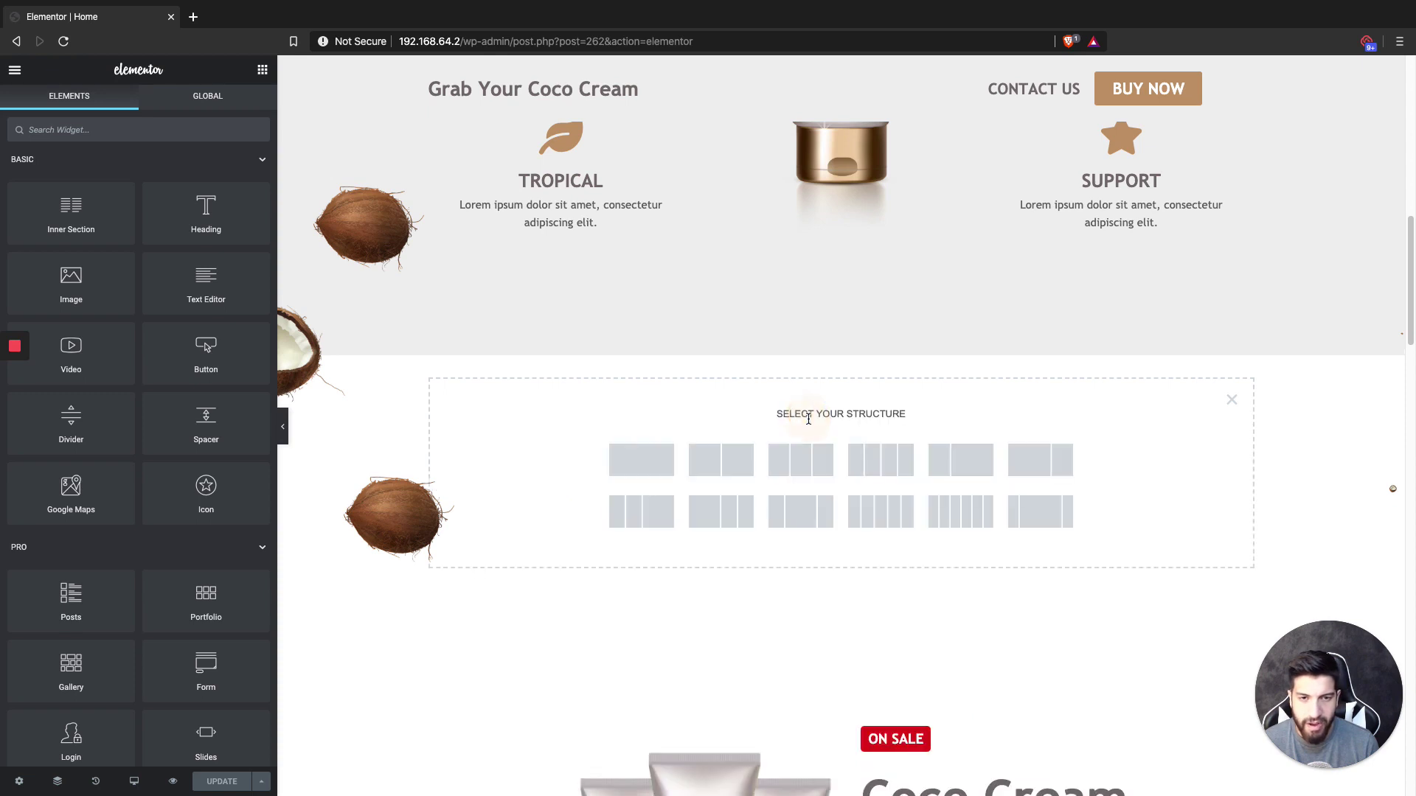
left_click(652, 464)
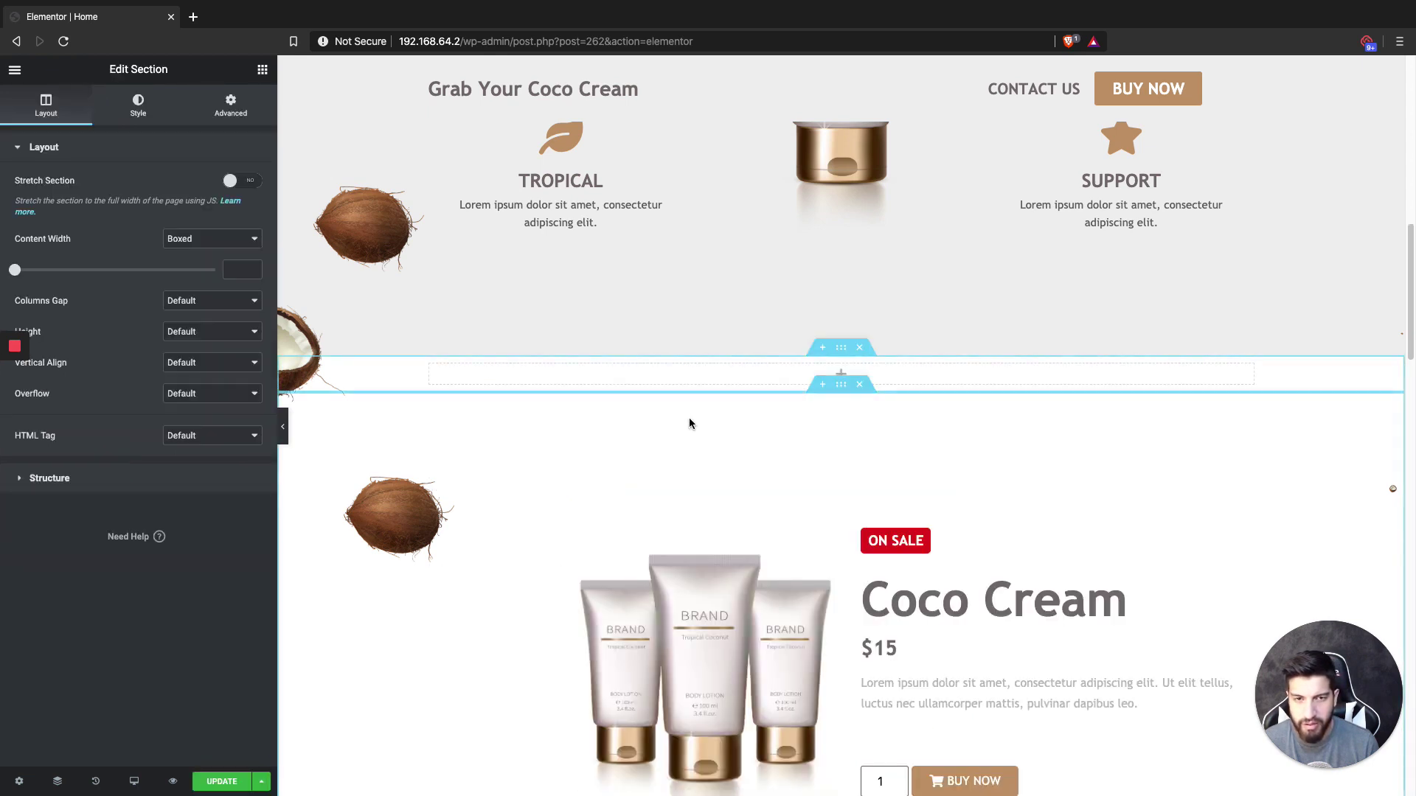
left_click(261, 72)
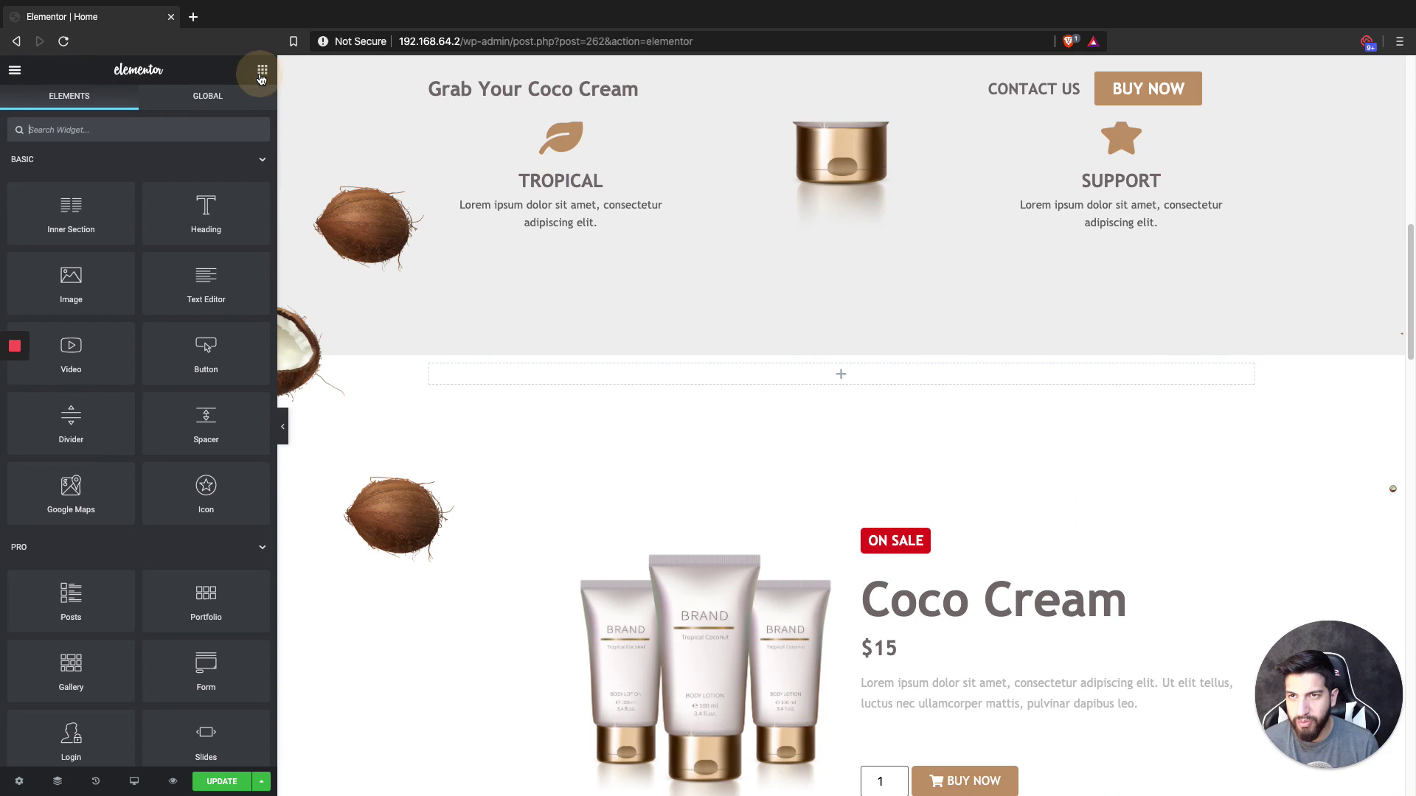
- Search 'wl' and place WL: Universal Product Layout into the empty section
left_click(155, 129)
type("wl")
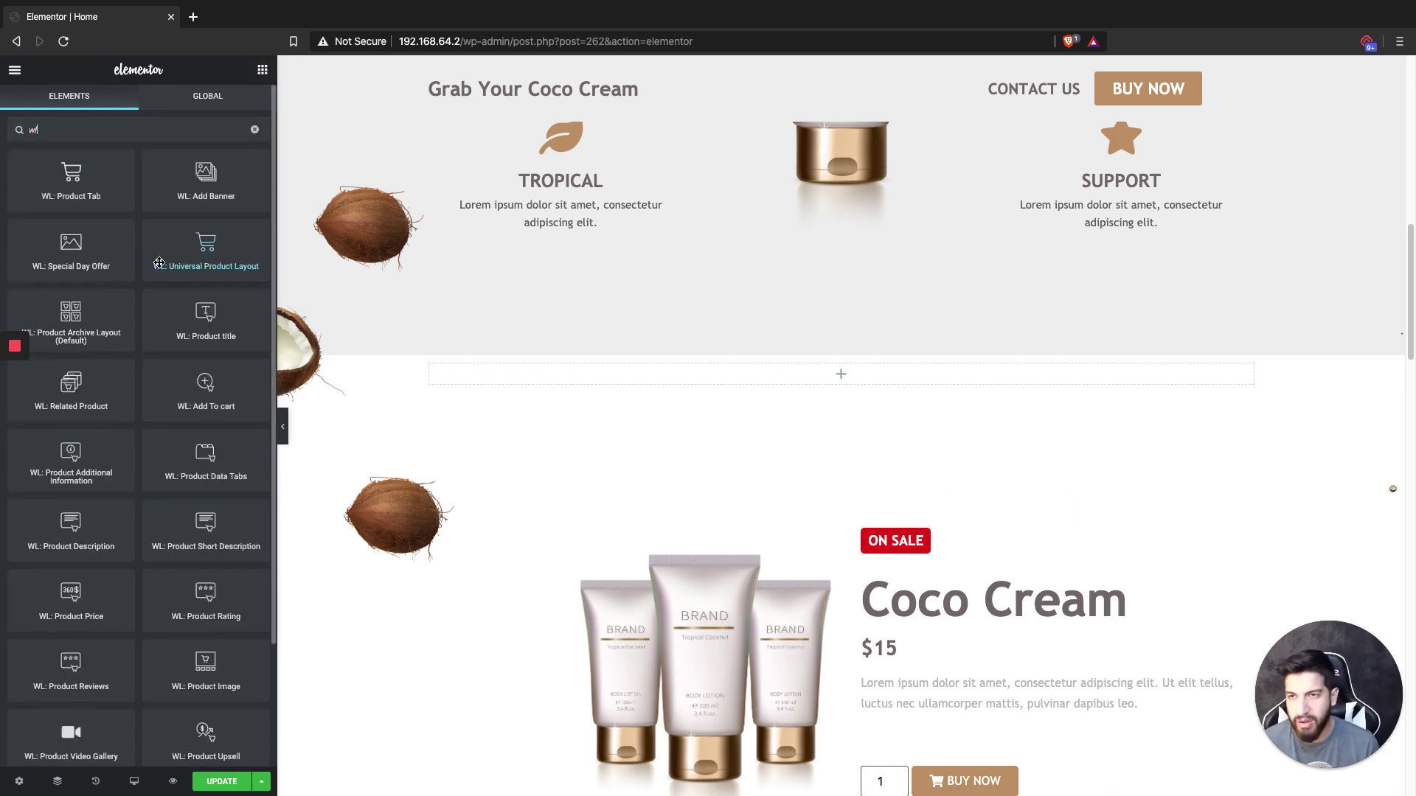
scroll(202, 223, "down", 1)
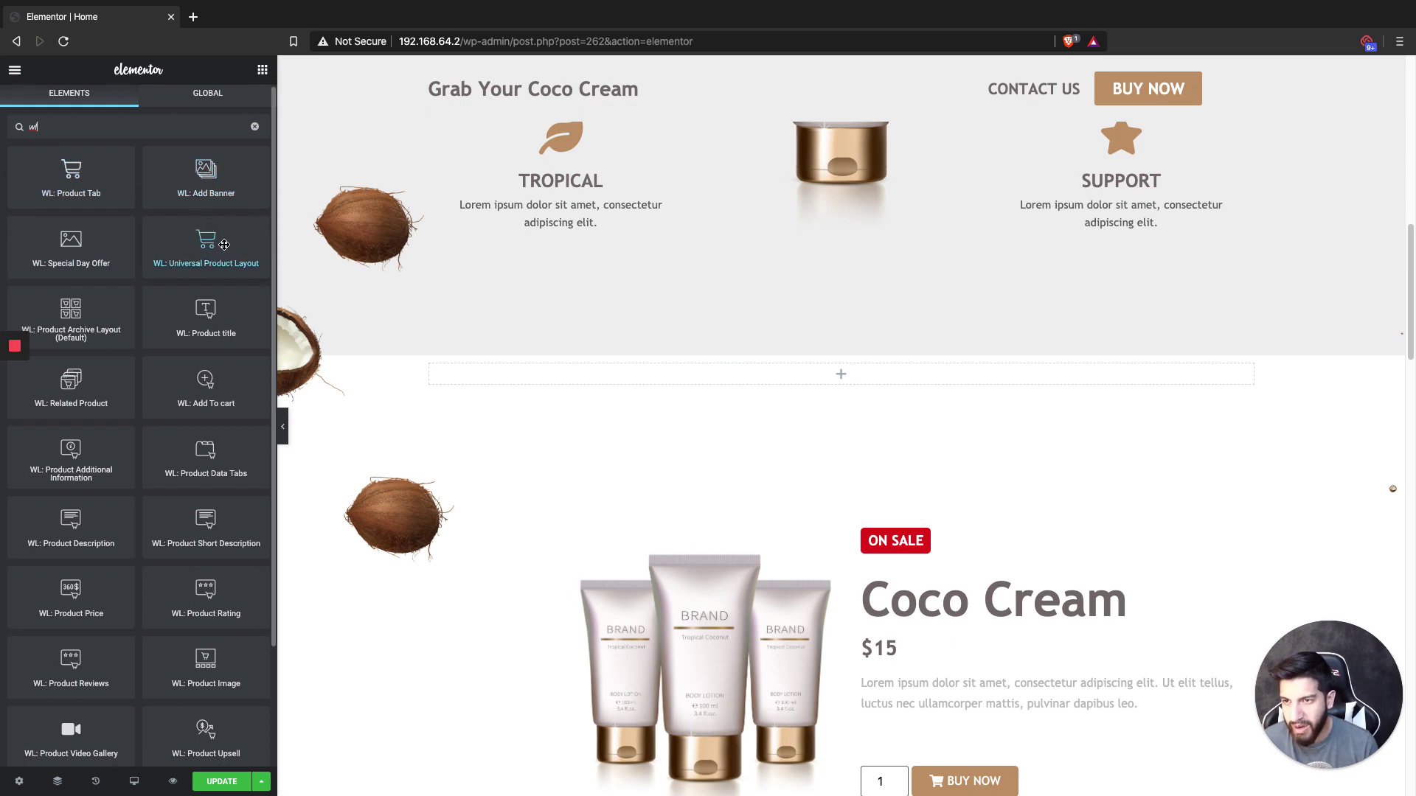
scroll(203, 289, "up", 1)
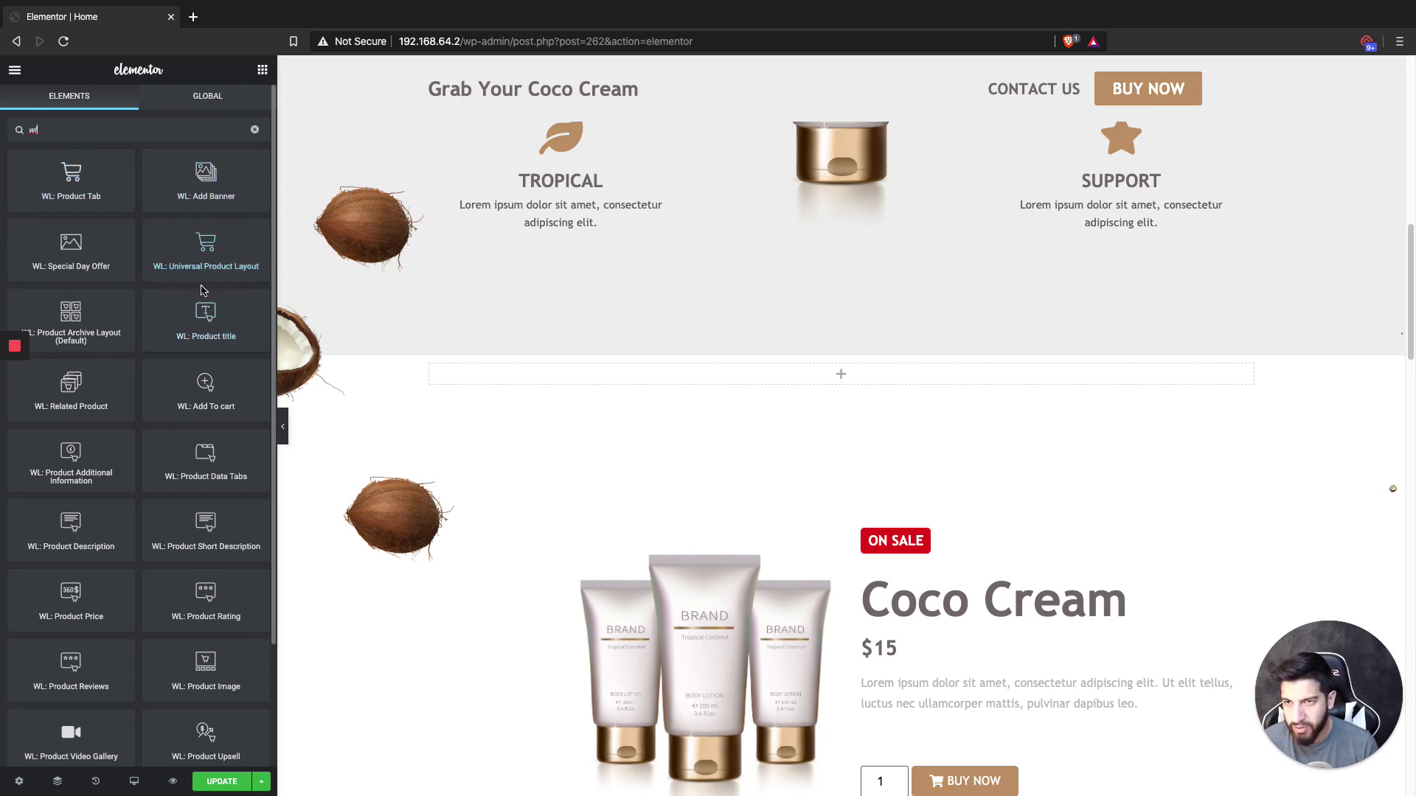
left_click_drag(210, 259, 819, 373)
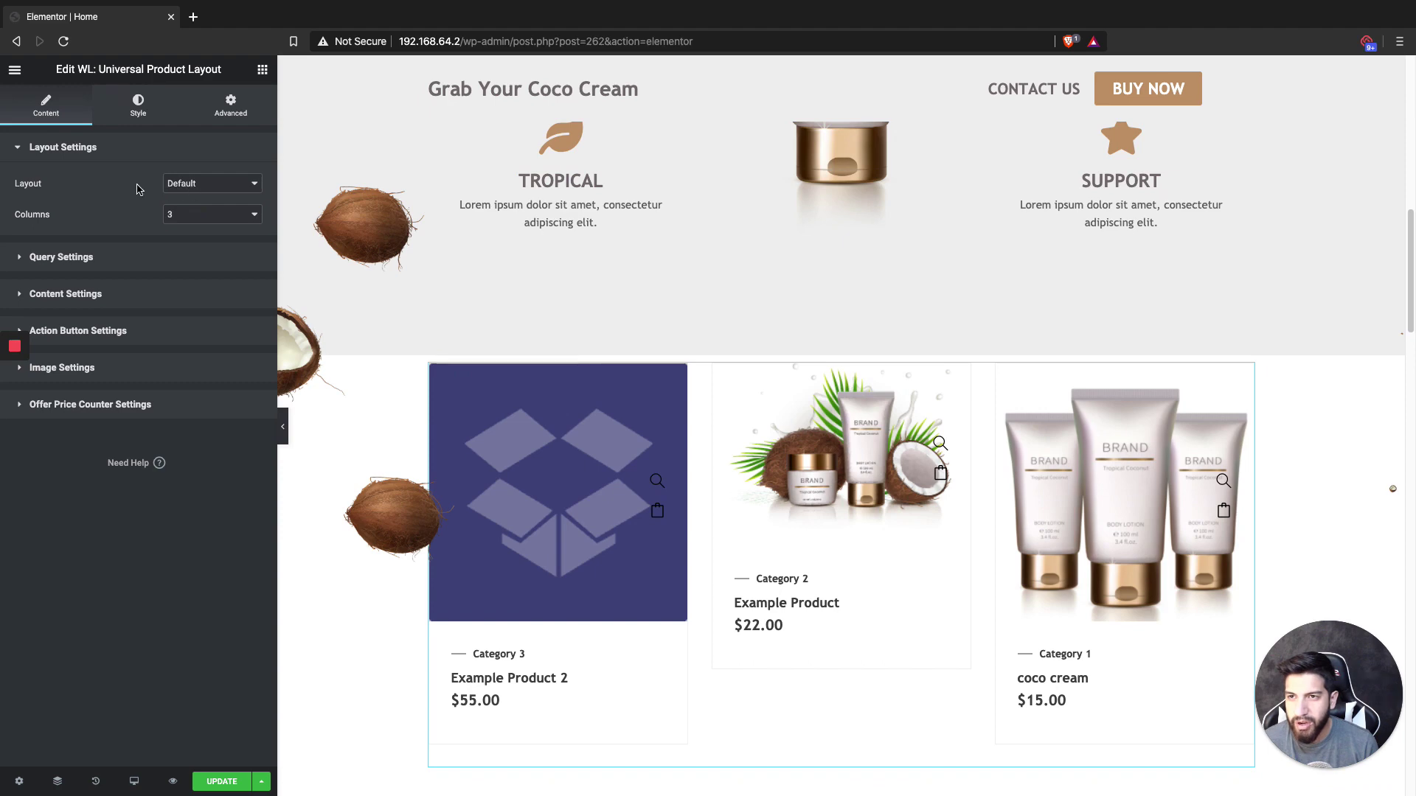
- Change the Universal Product Layout's Layout setting to Slider
left_click(115, 185)
left_click(177, 190)
left_click(141, 197)
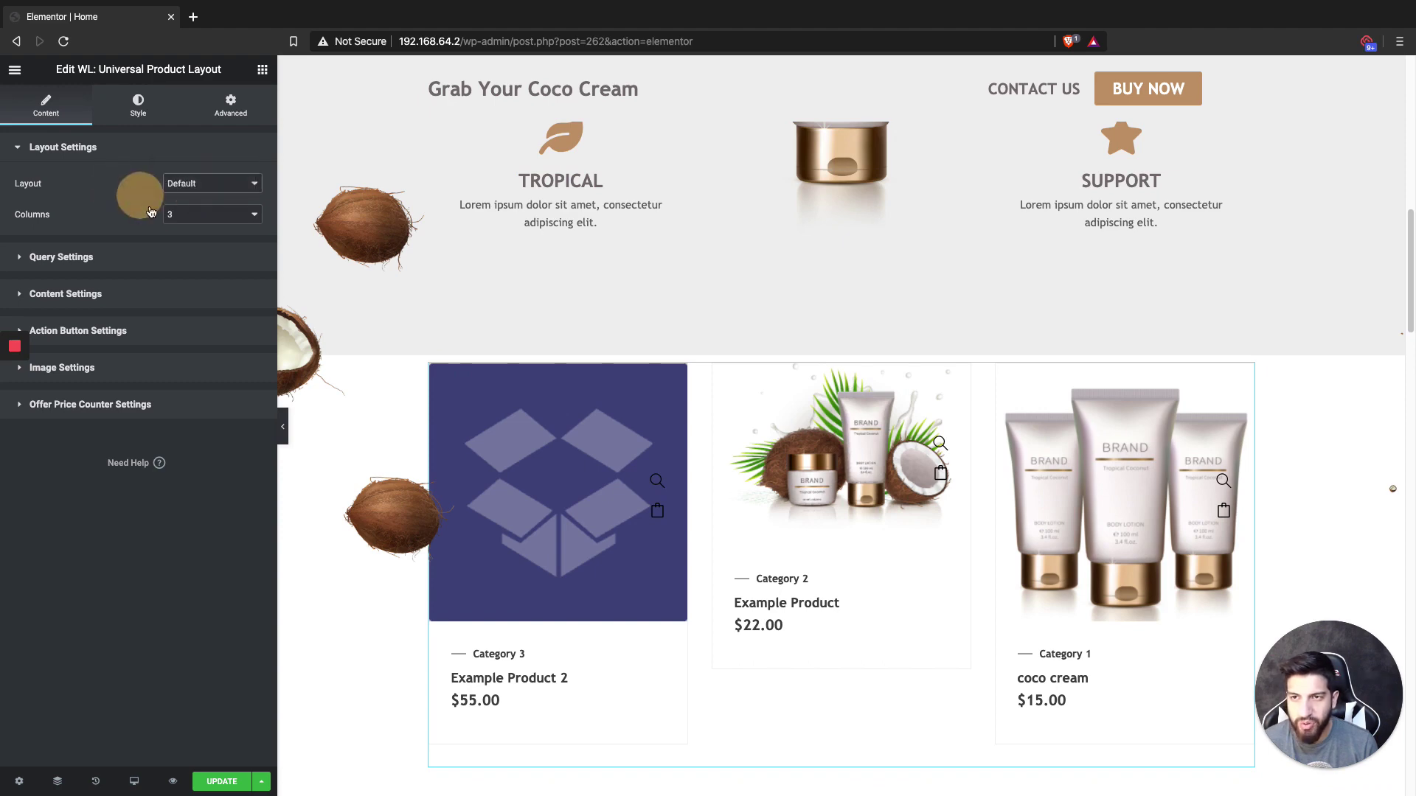
left_click(214, 183)
left_click(204, 157)
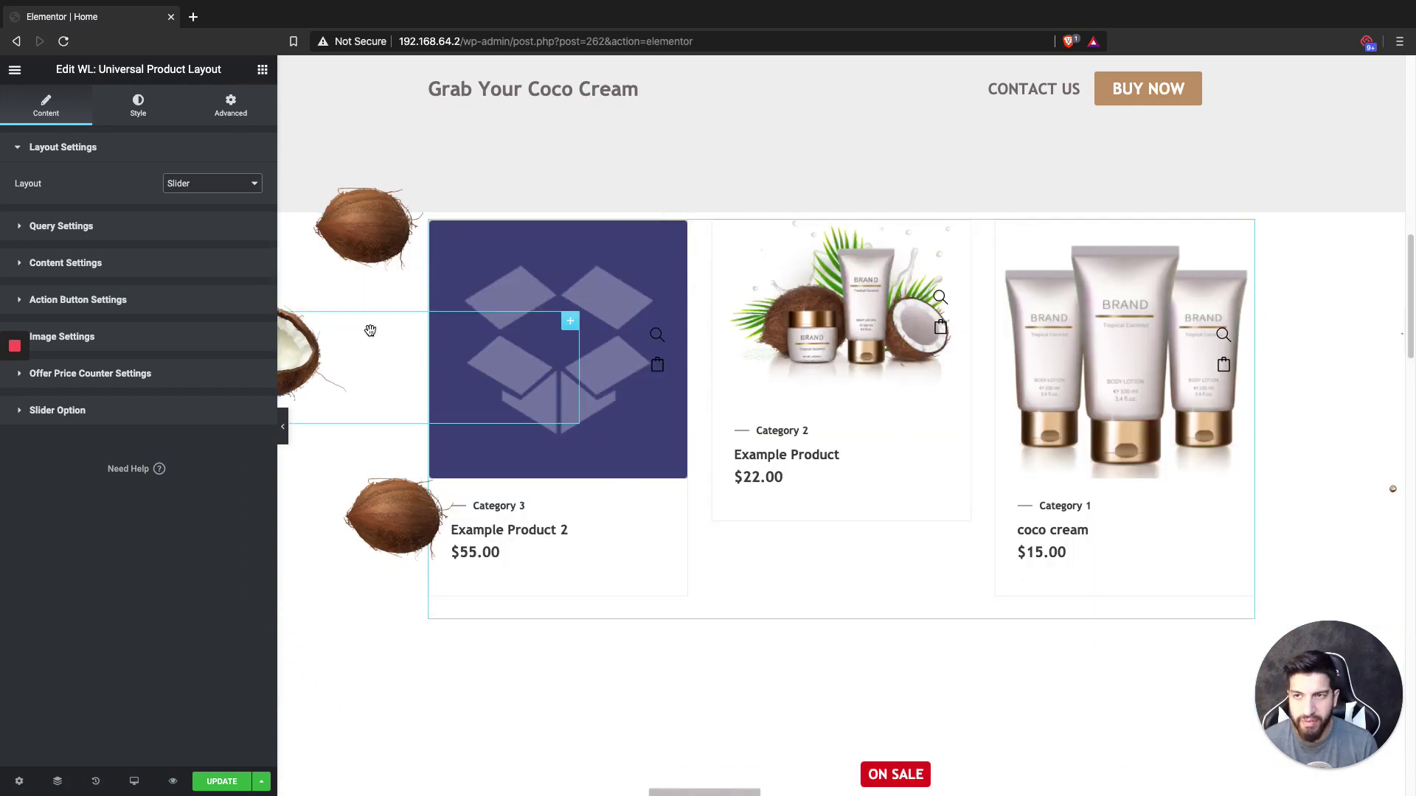
left_click(188, 183)
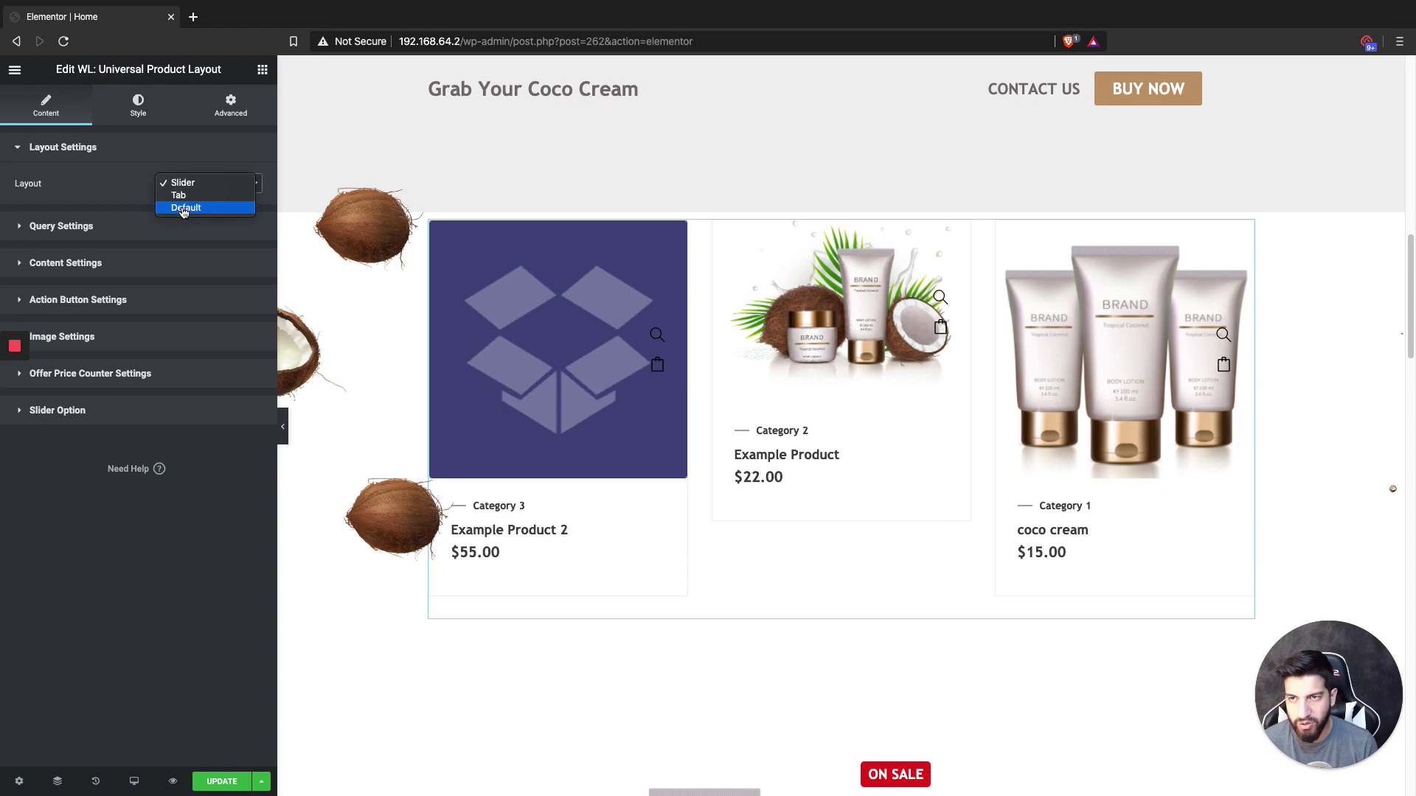
- Switch the product widget's Layout to Tab
left_click(184, 208)
left_click(187, 183)
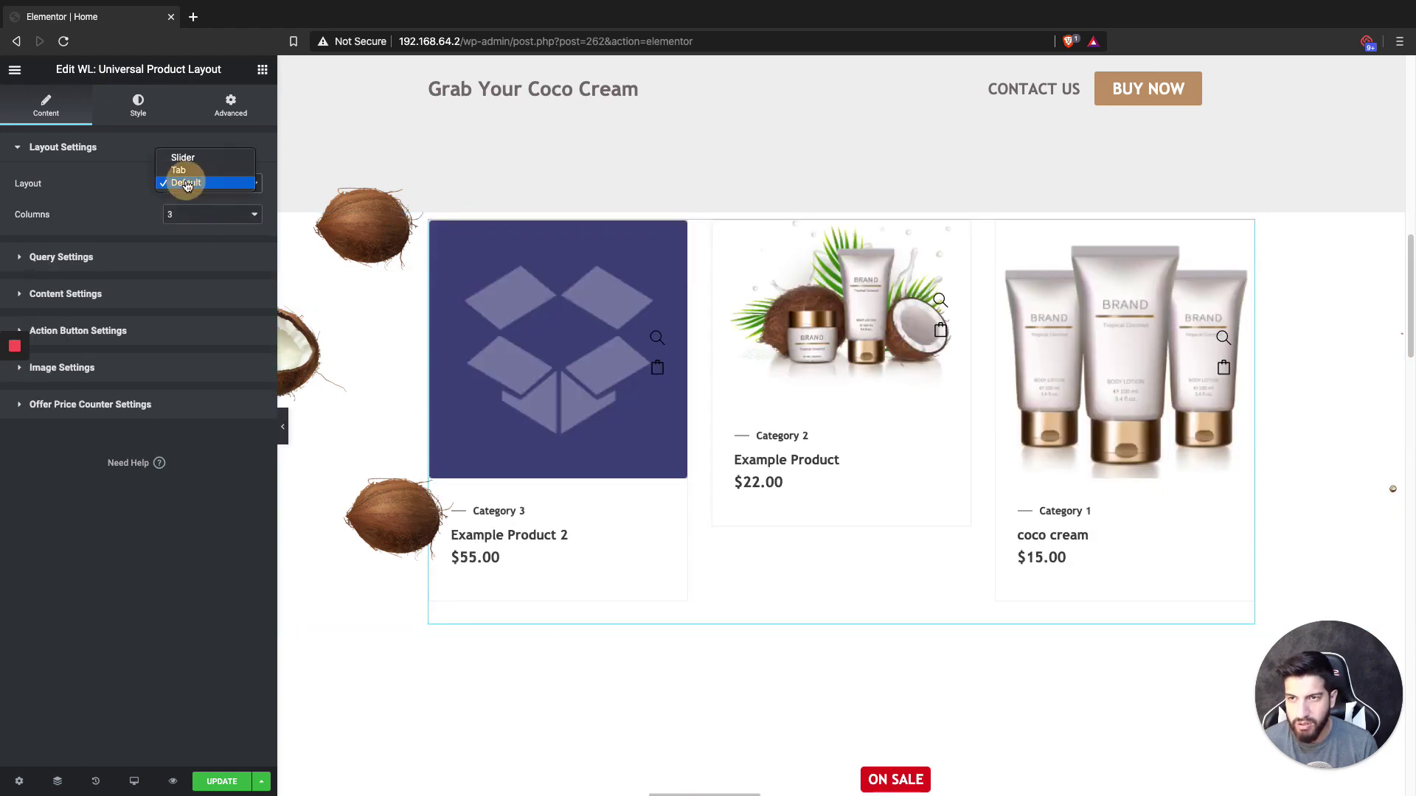
left_click(179, 171)
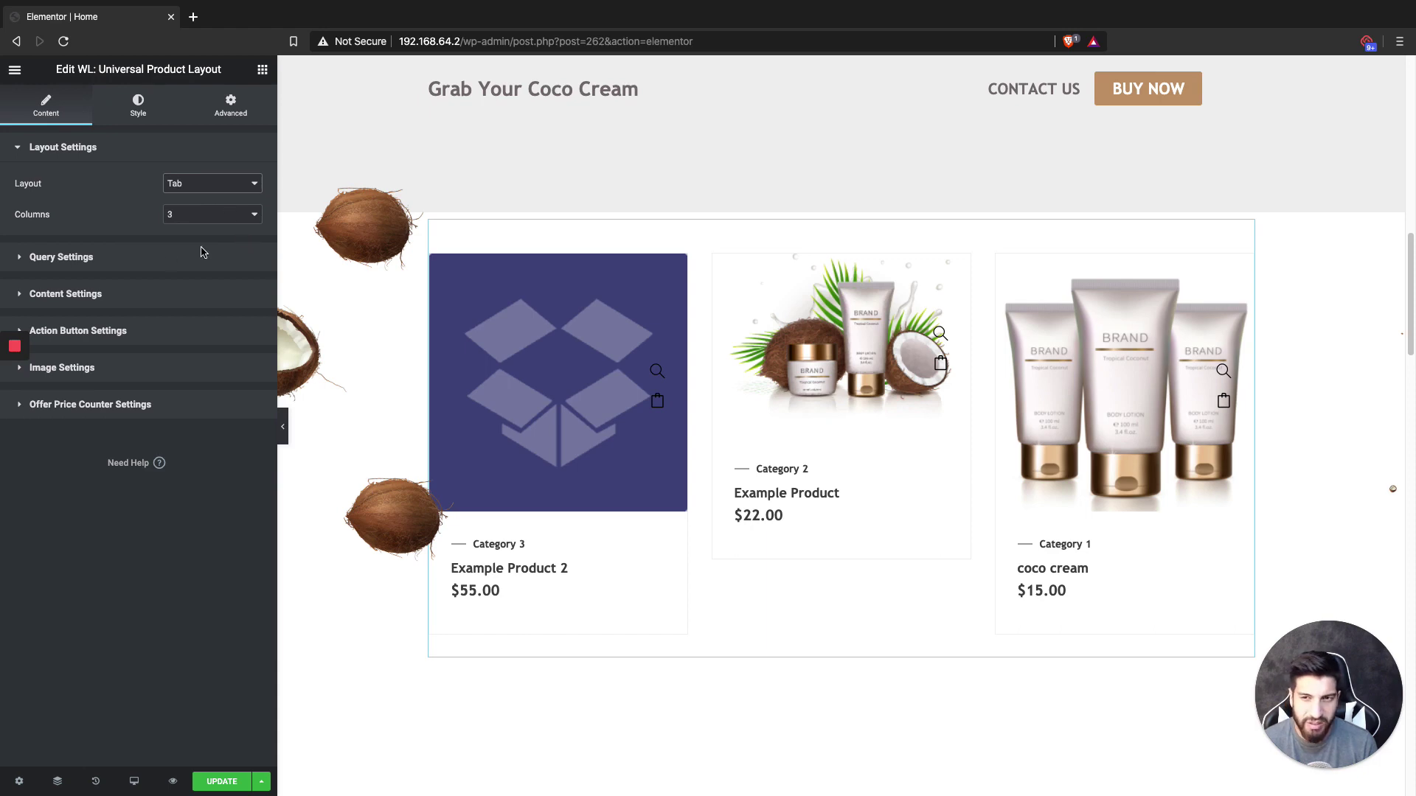
- Filter by Category 1 and Category 2, preview both tabs, then remove both filters
left_click(70, 258)
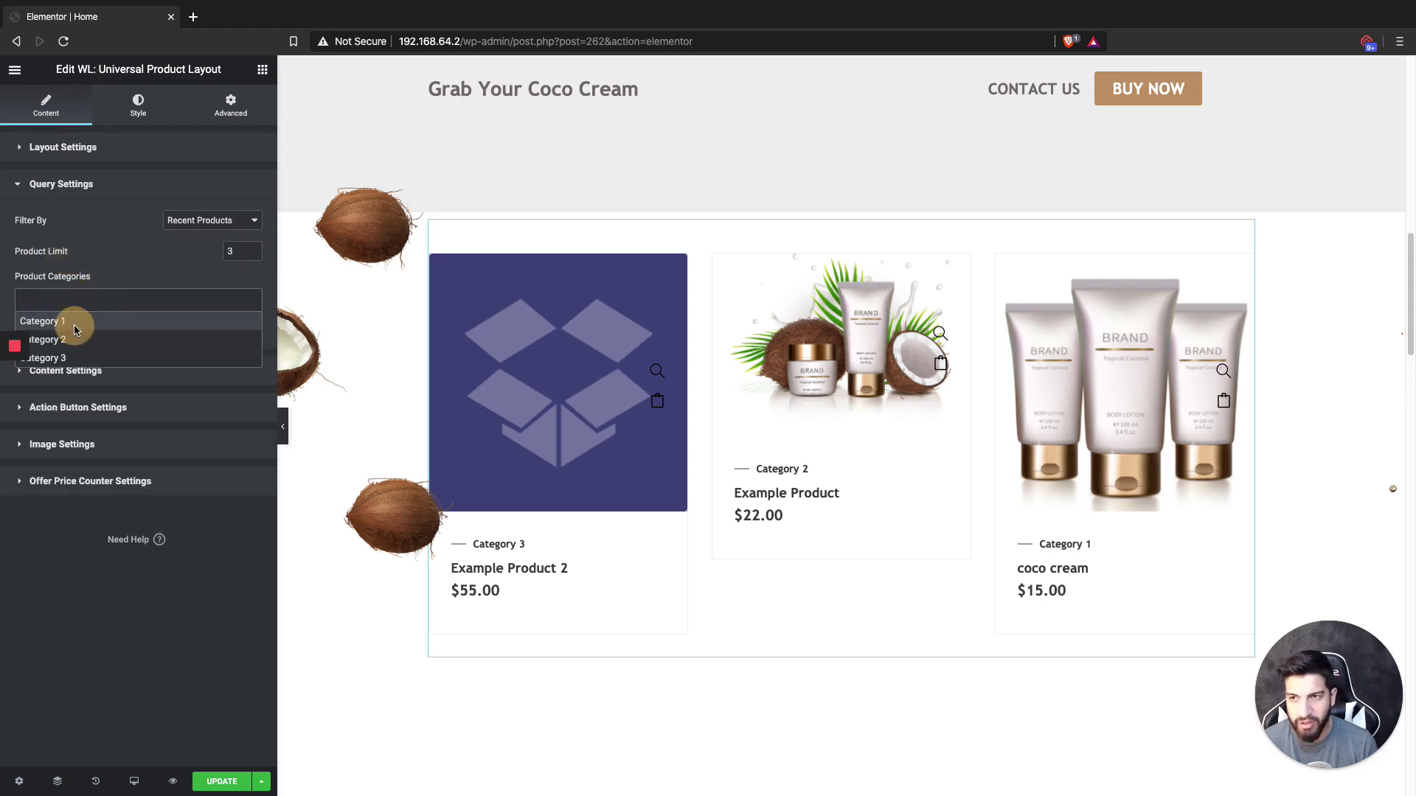
left_click(70, 322)
left_click(104, 300)
left_click(89, 322)
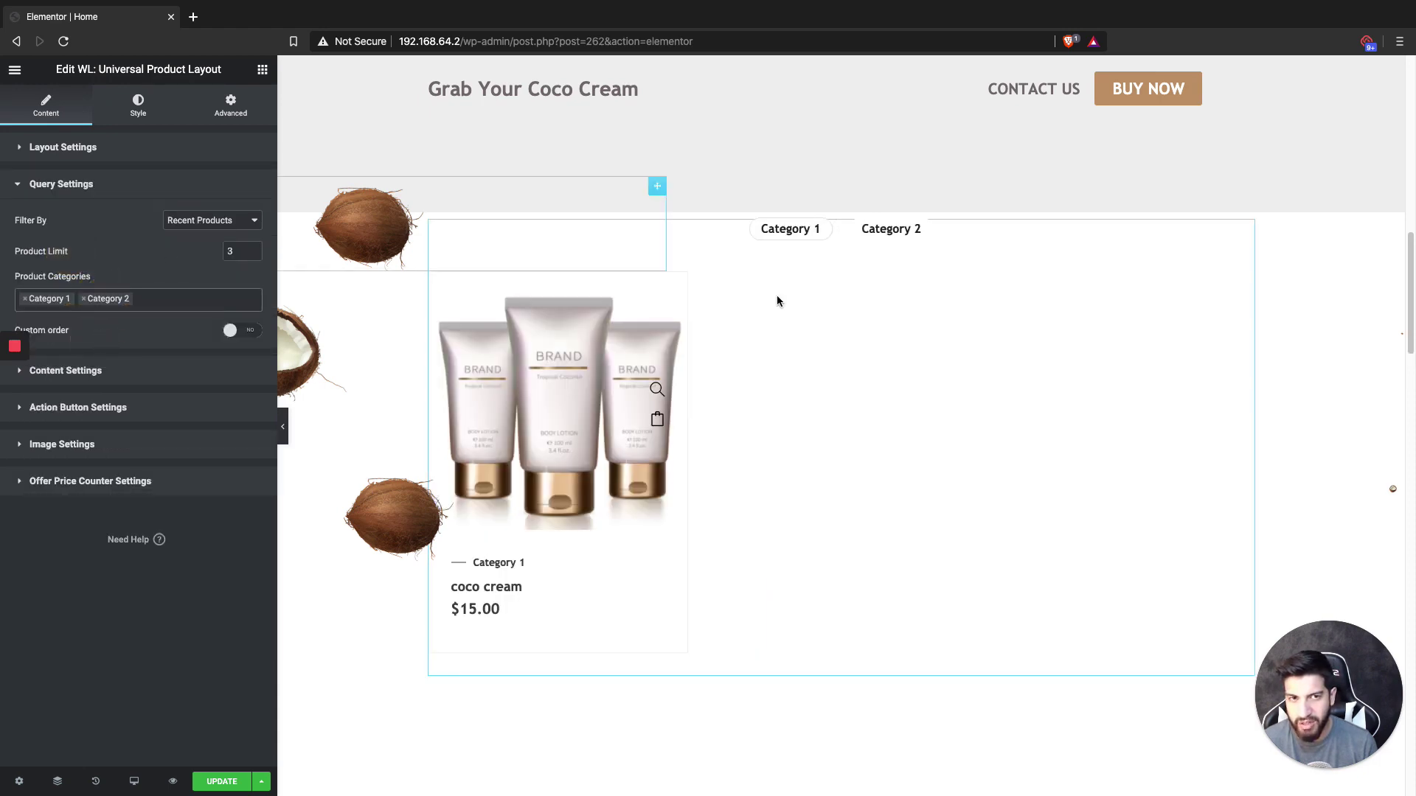
left_click(894, 235)
left_click(787, 234)
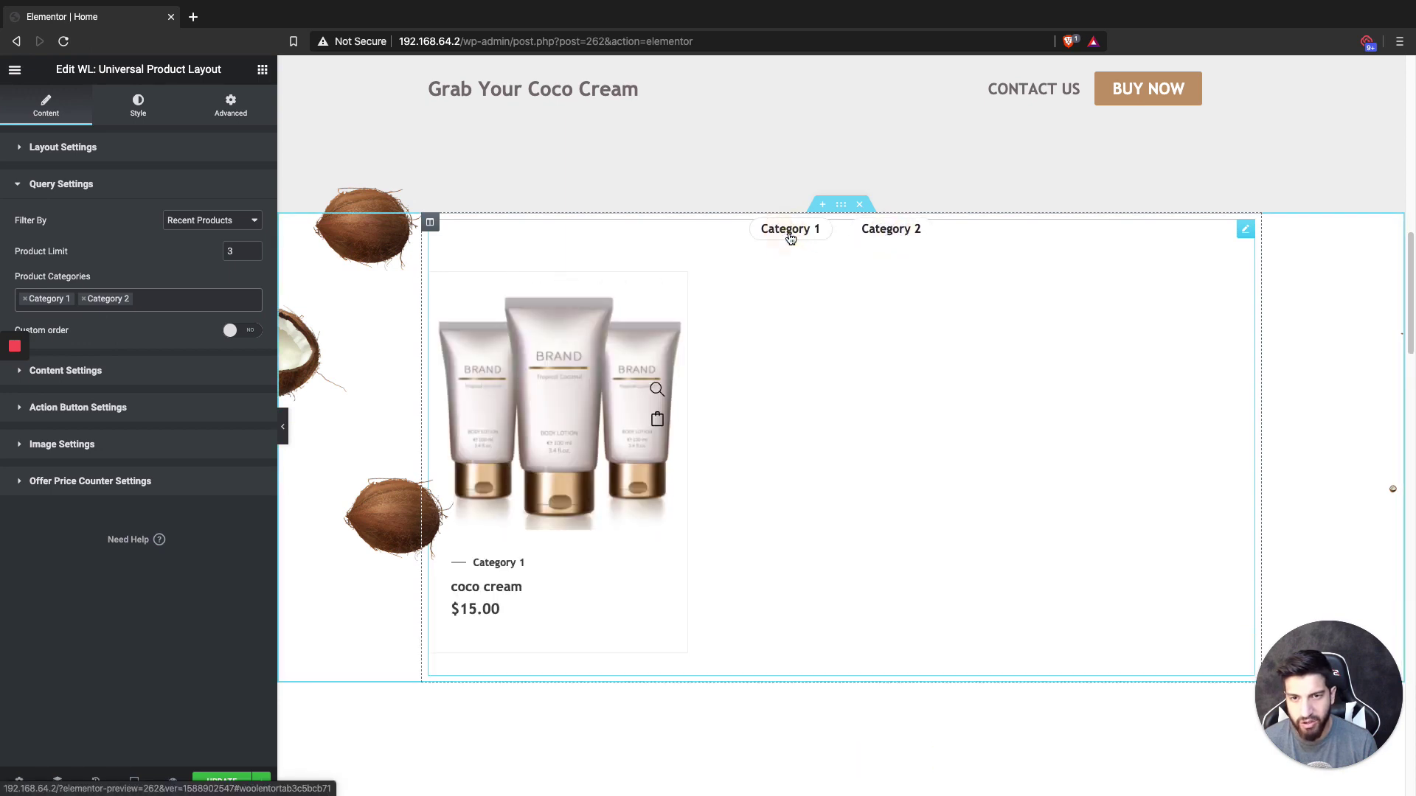
left_click(881, 233)
left_click(778, 238)
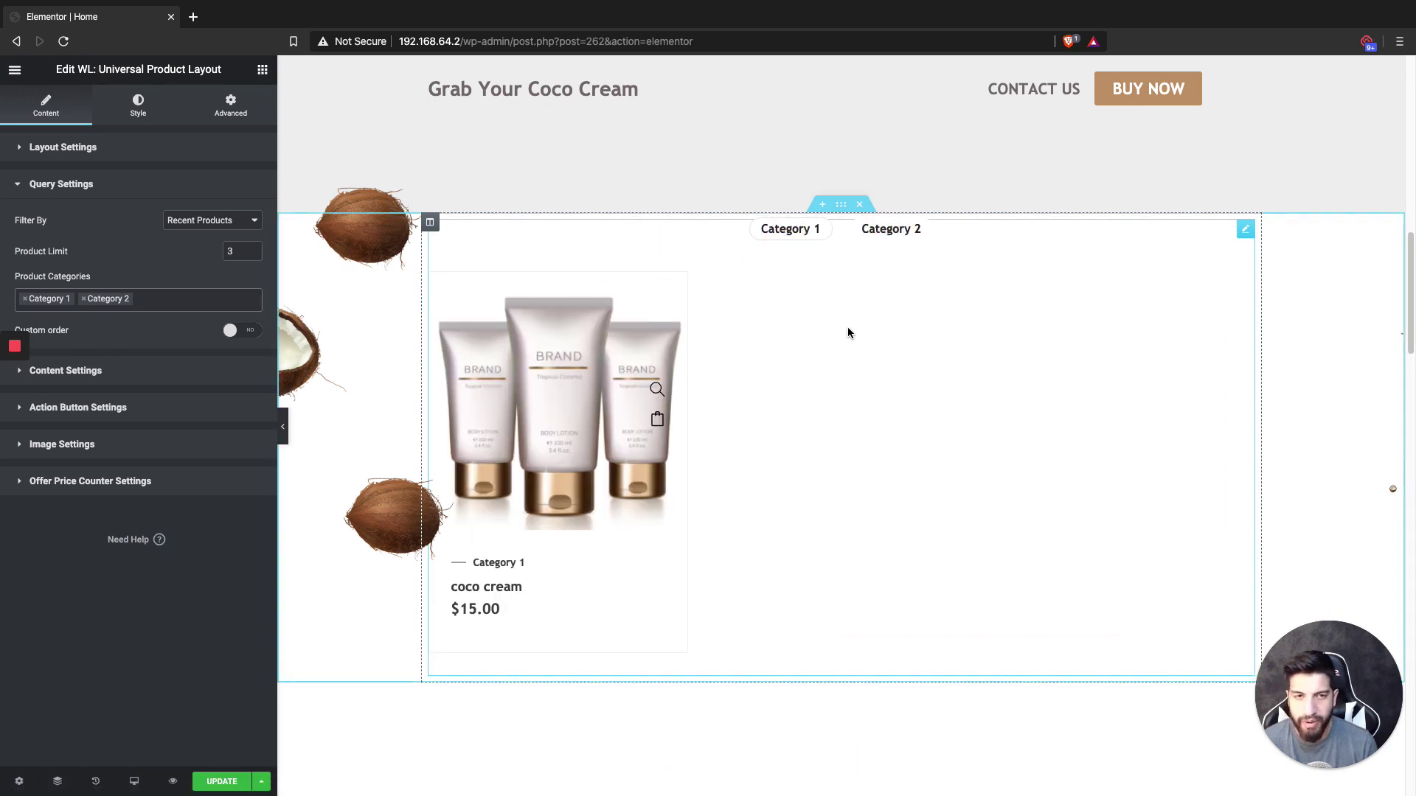
left_click(82, 300)
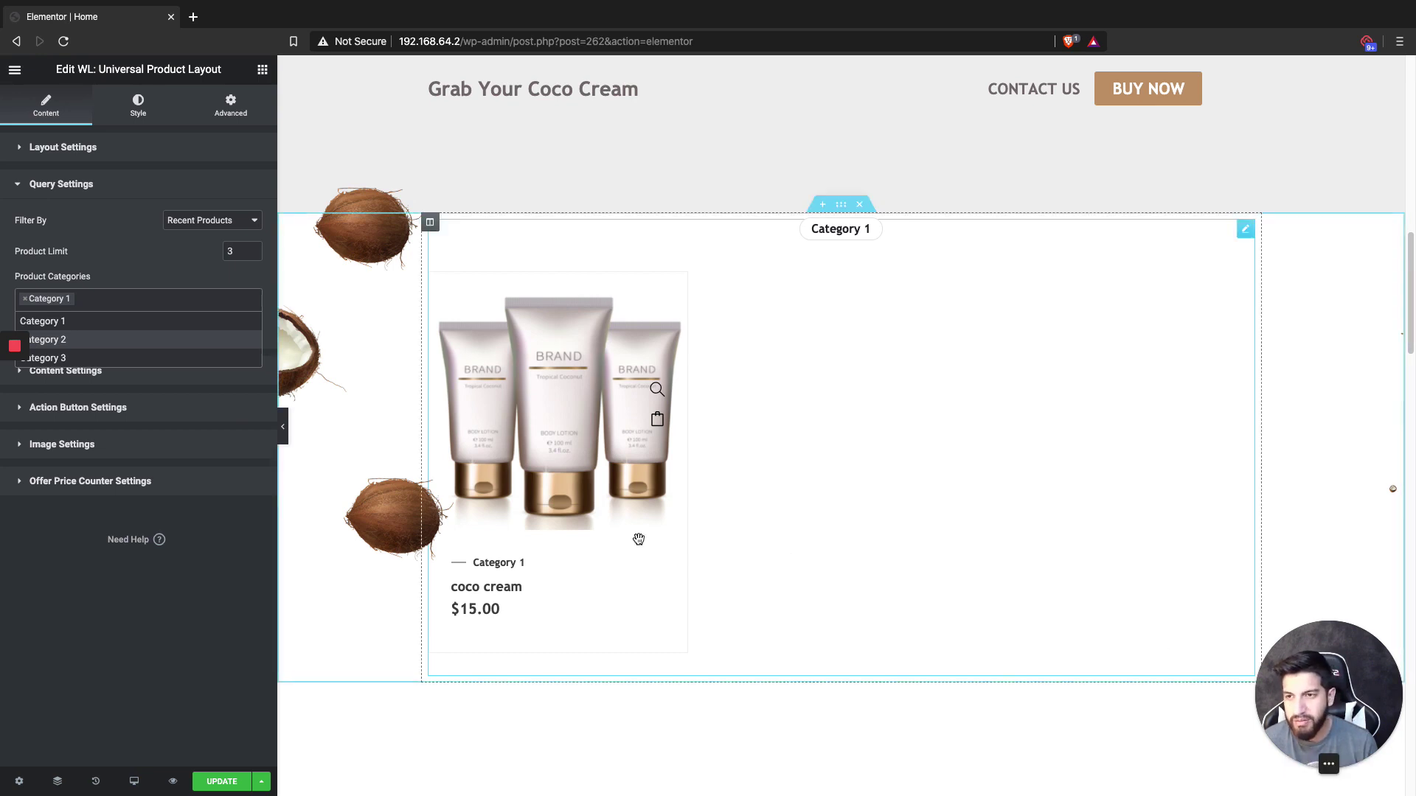
left_click(25, 299)
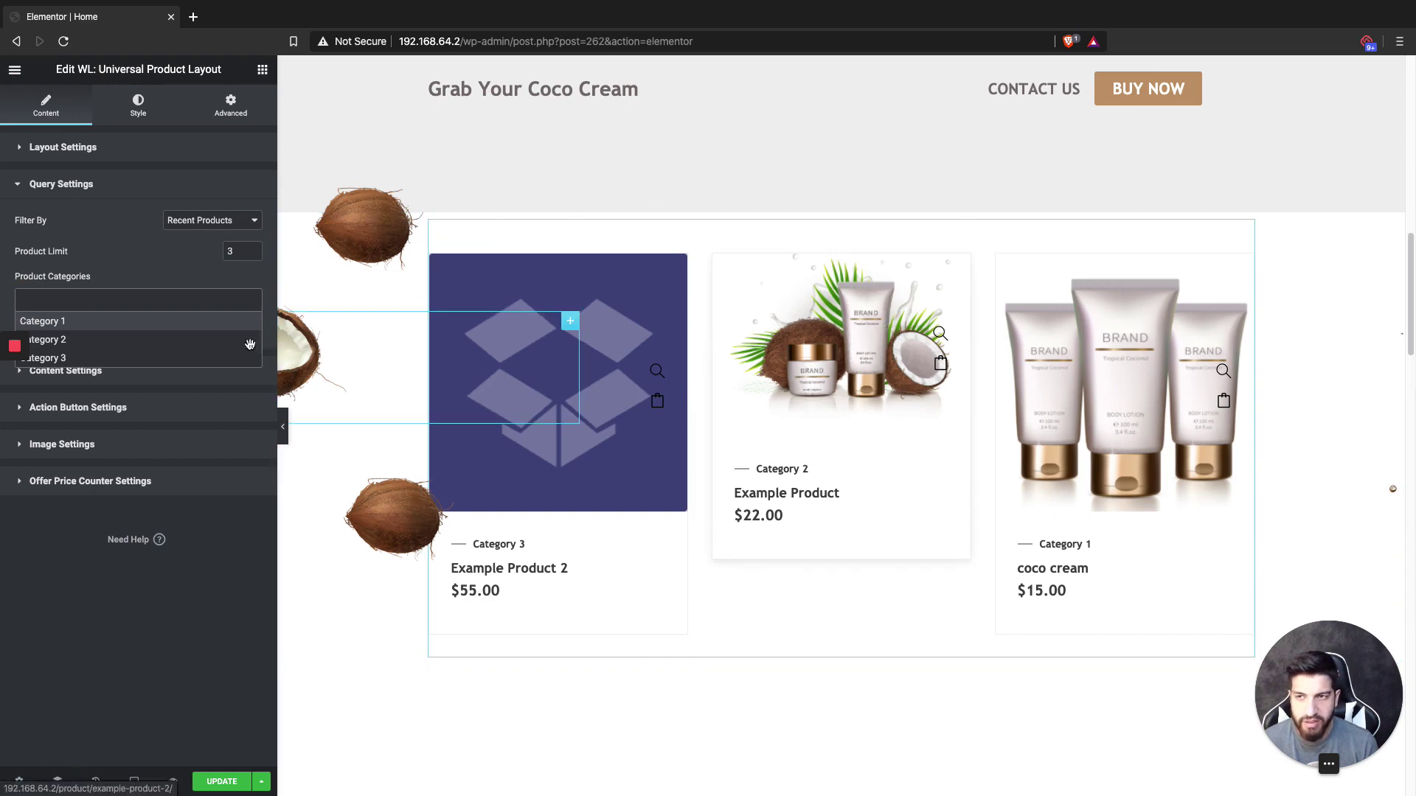
- Limit the product widget to Category 1 only
left_click(84, 329)
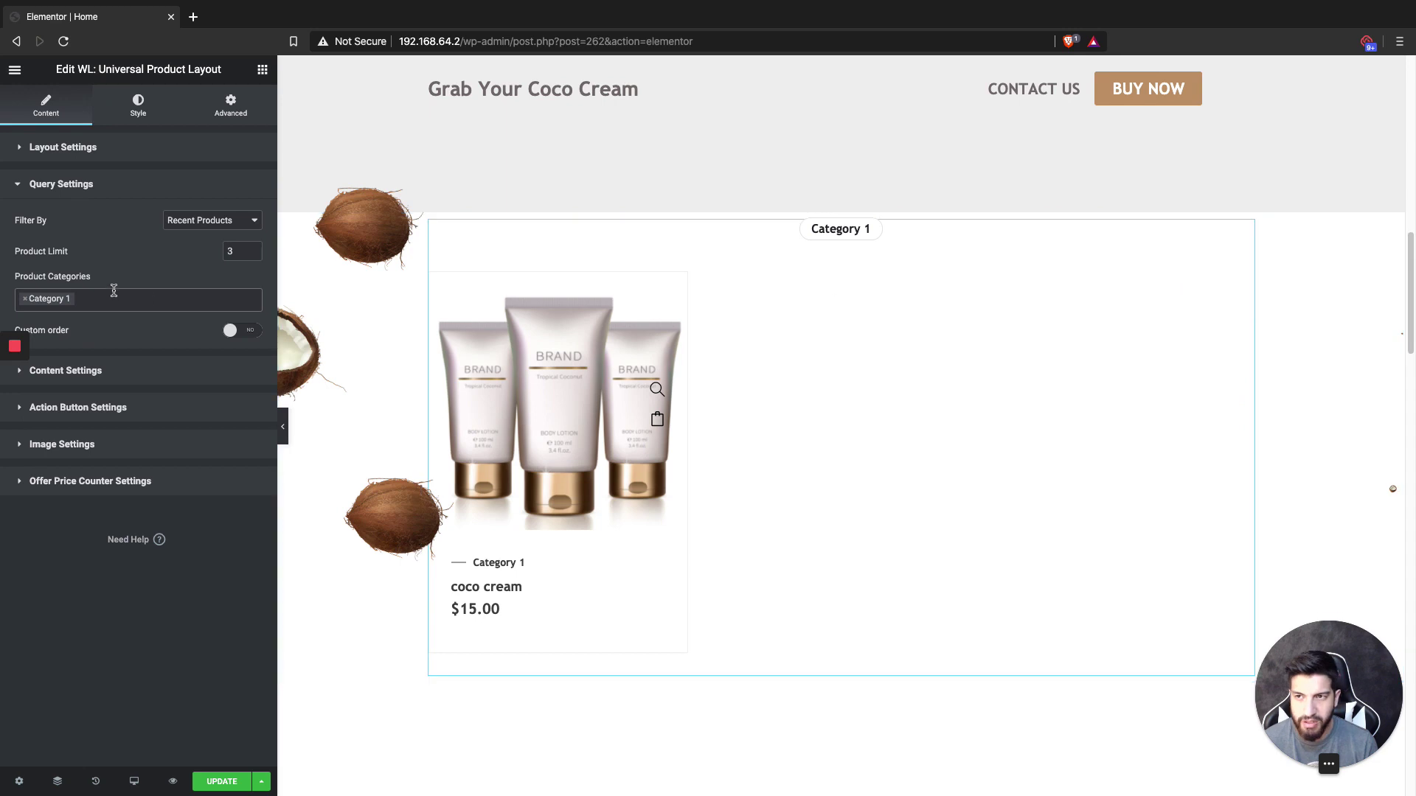
left_click(197, 225)
left_click(111, 150)
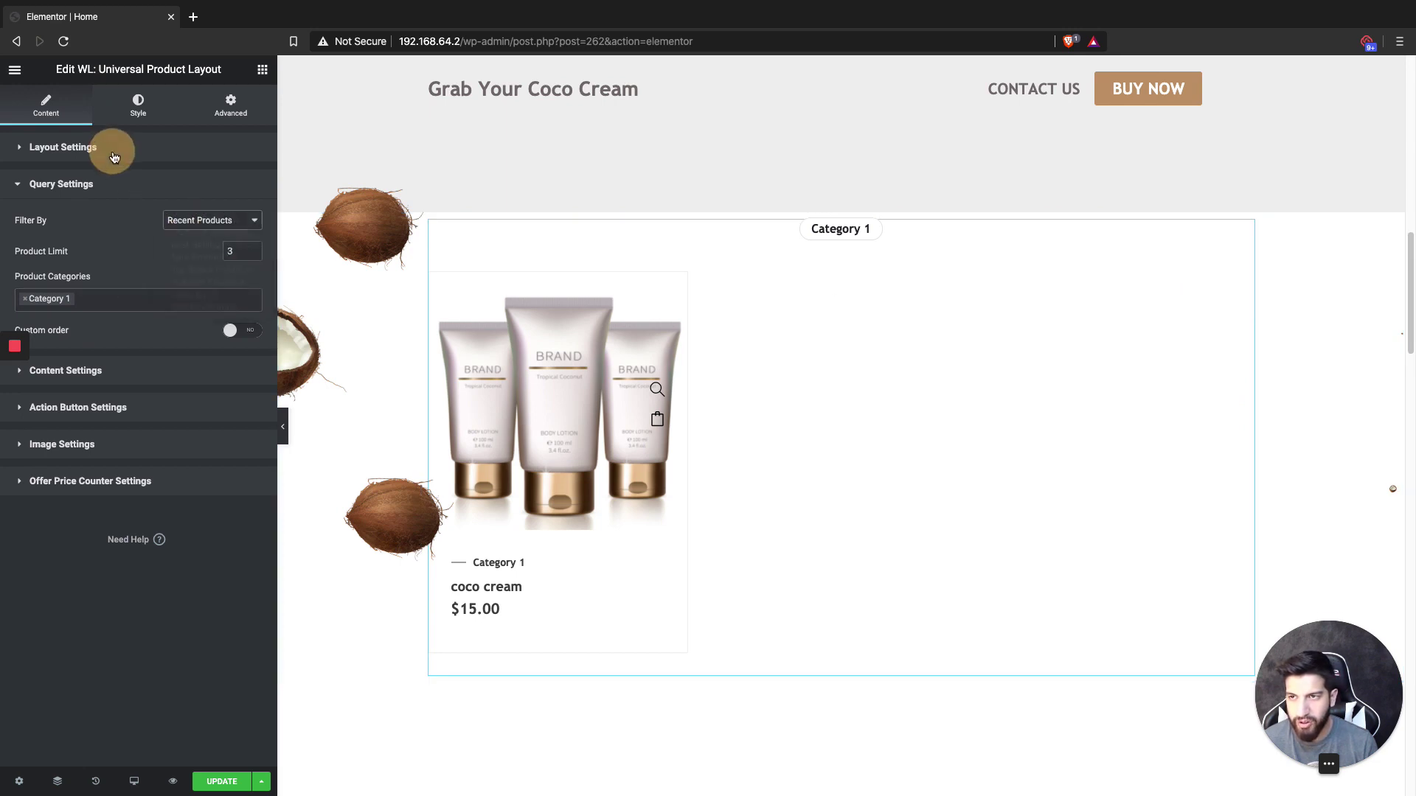
- Try the Slider layout, then settle on the Default grid layout
left_click(178, 151)
left_click(197, 183)
left_click(198, 170)
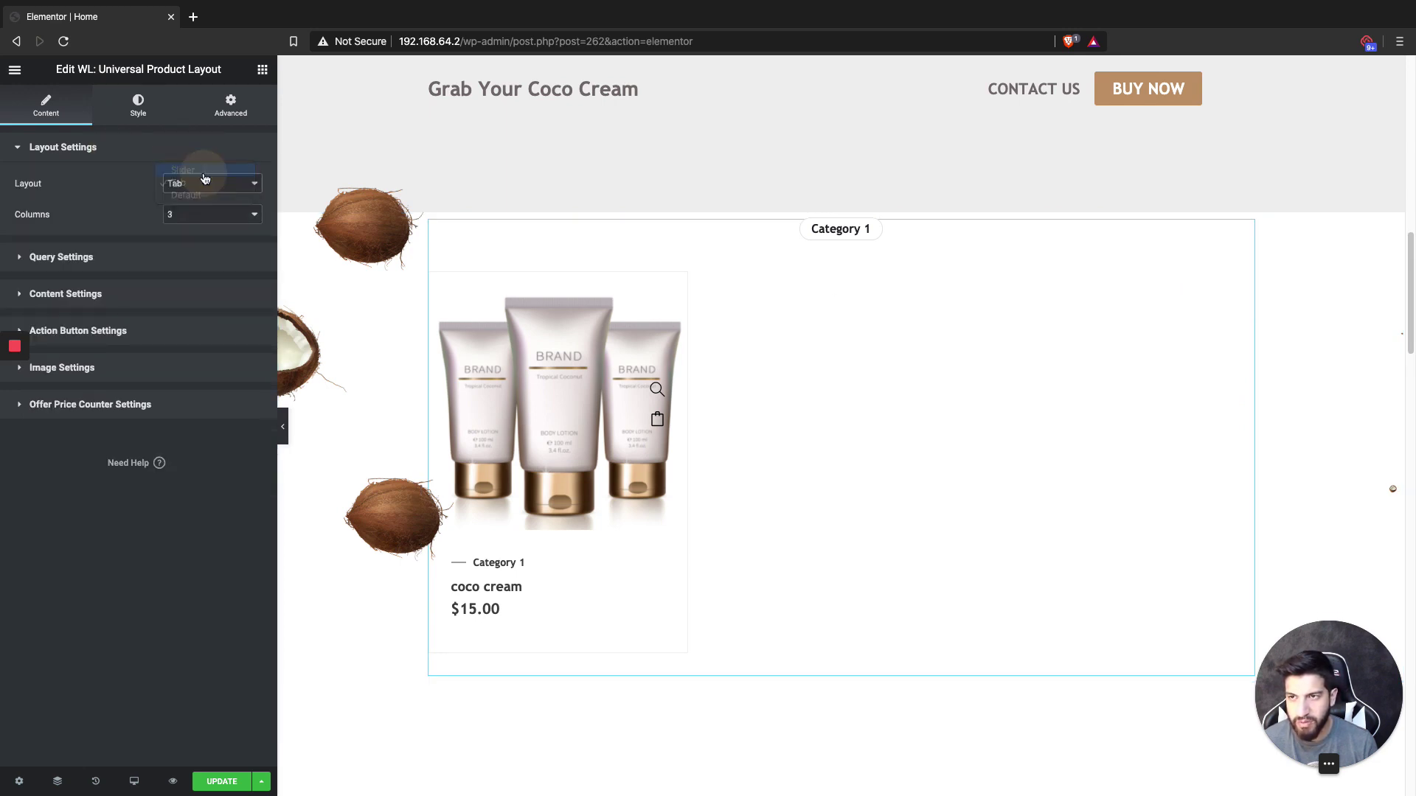
left_click(199, 183)
left_click(193, 206)
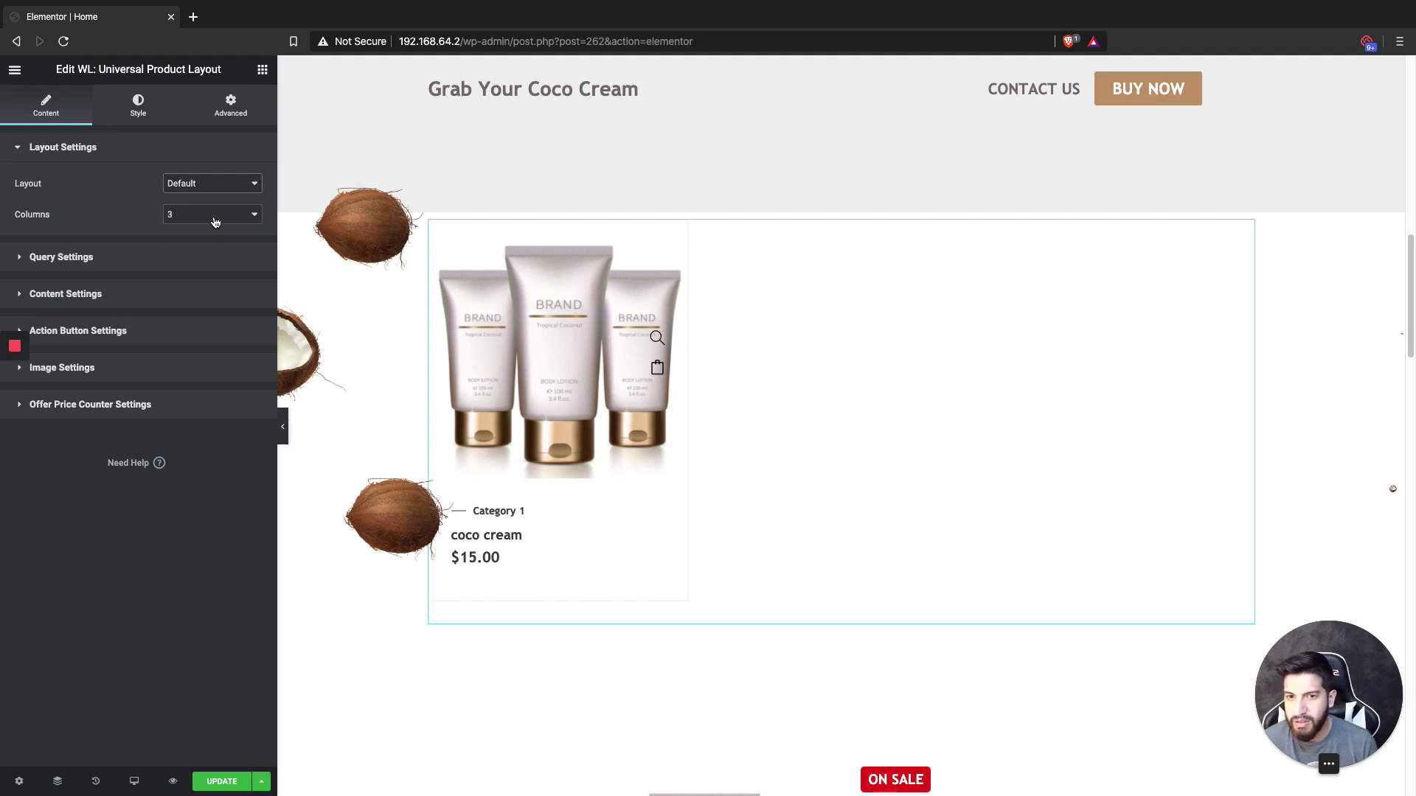
left_click(190, 195)
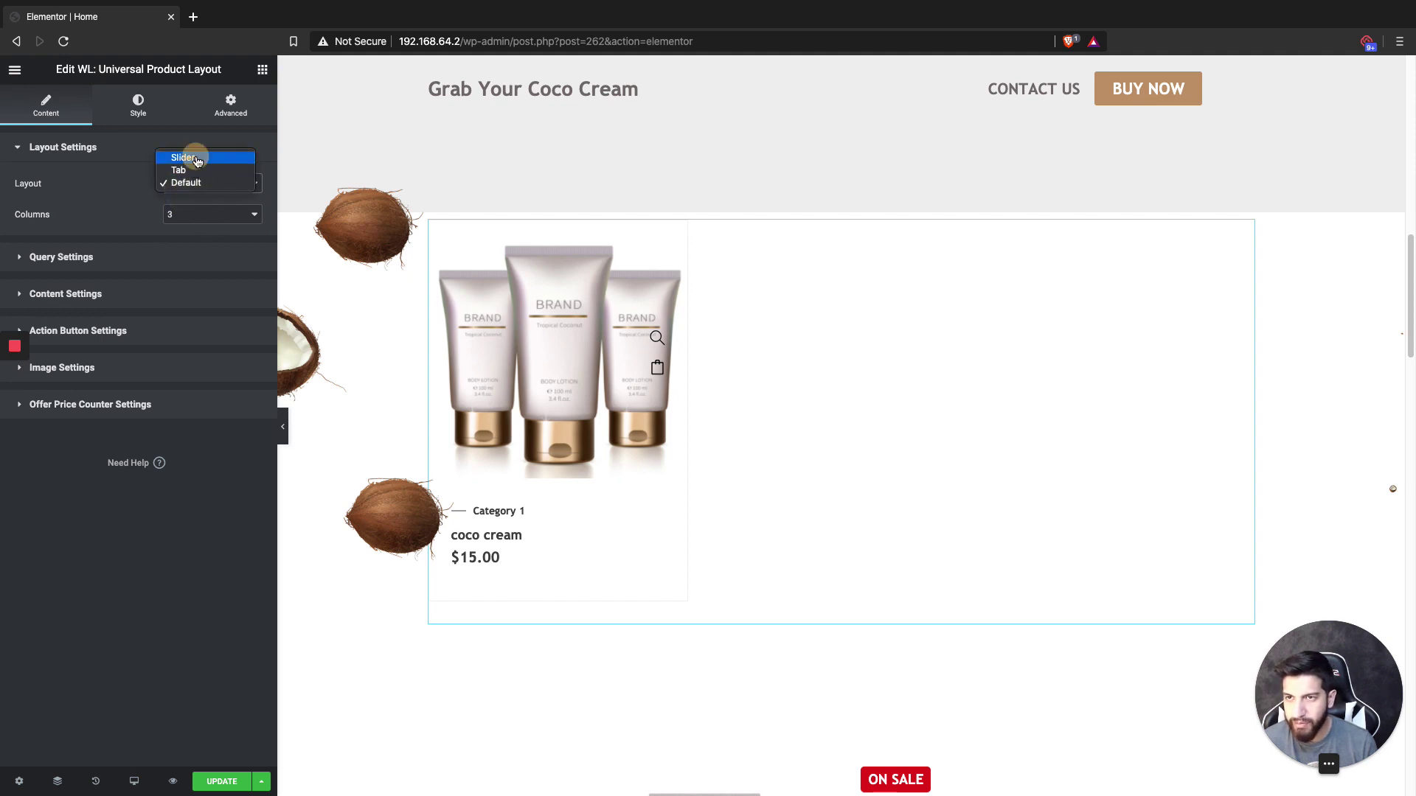
left_click(191, 157)
left_click(231, 194)
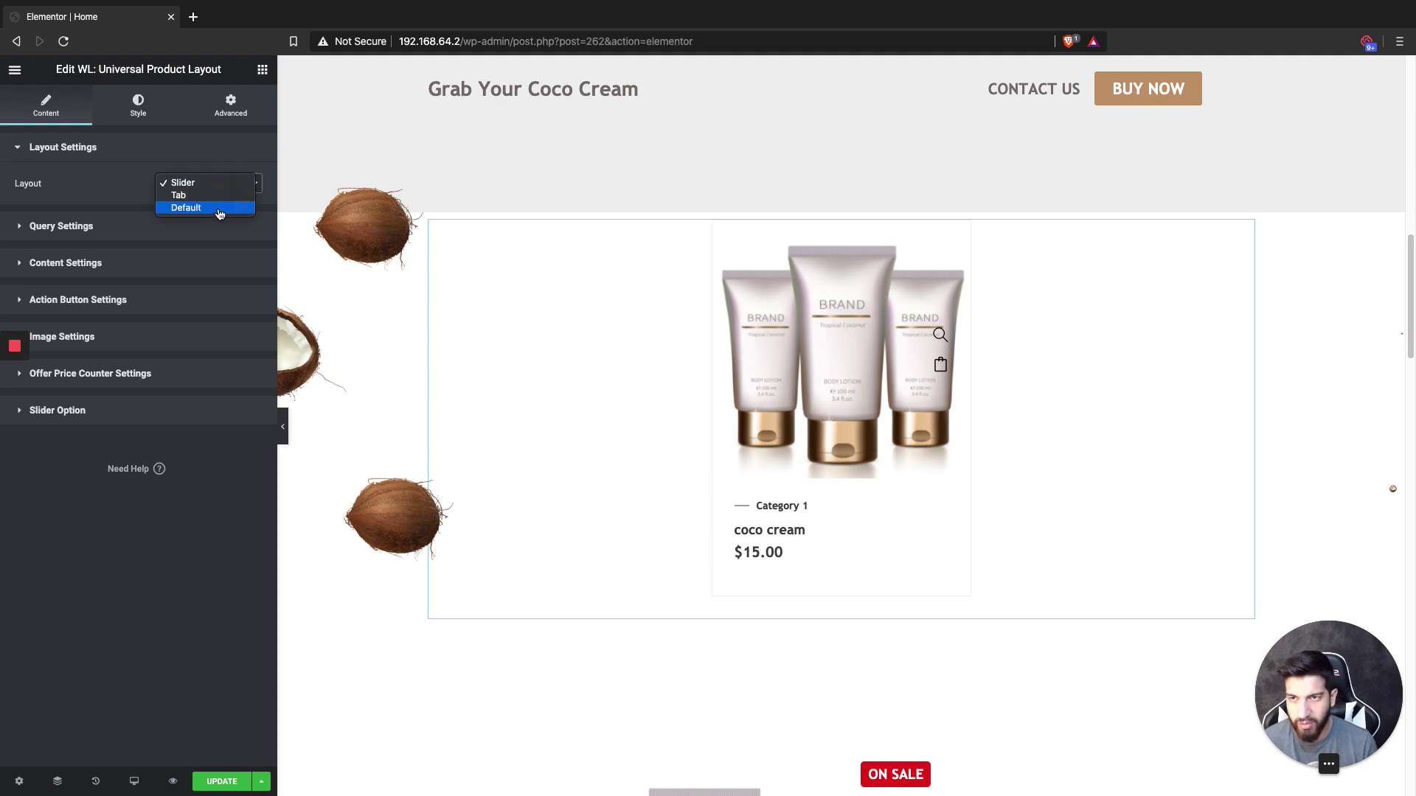
left_click(216, 209)
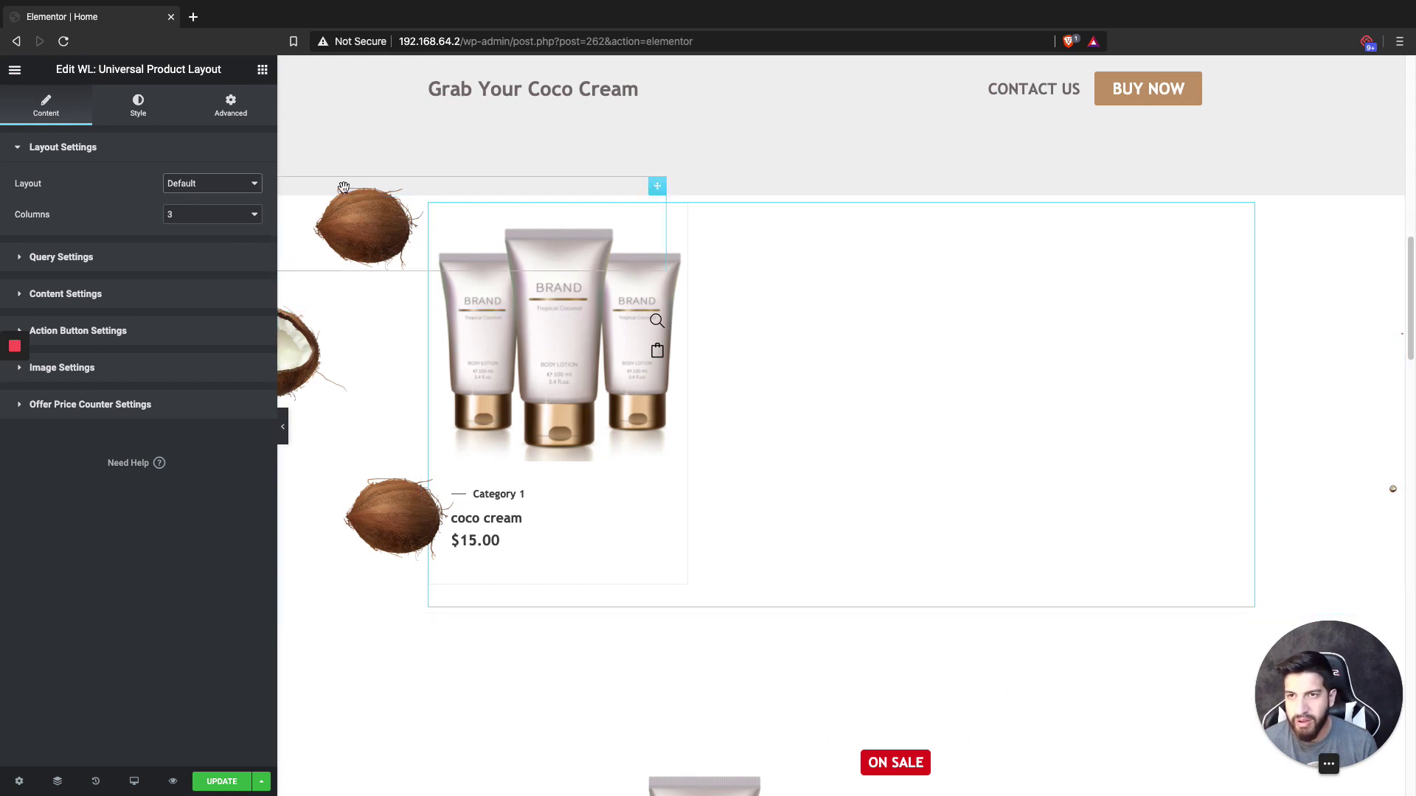
- Add a Heading above the product grid titled 'Category 1'
left_click(262, 69)
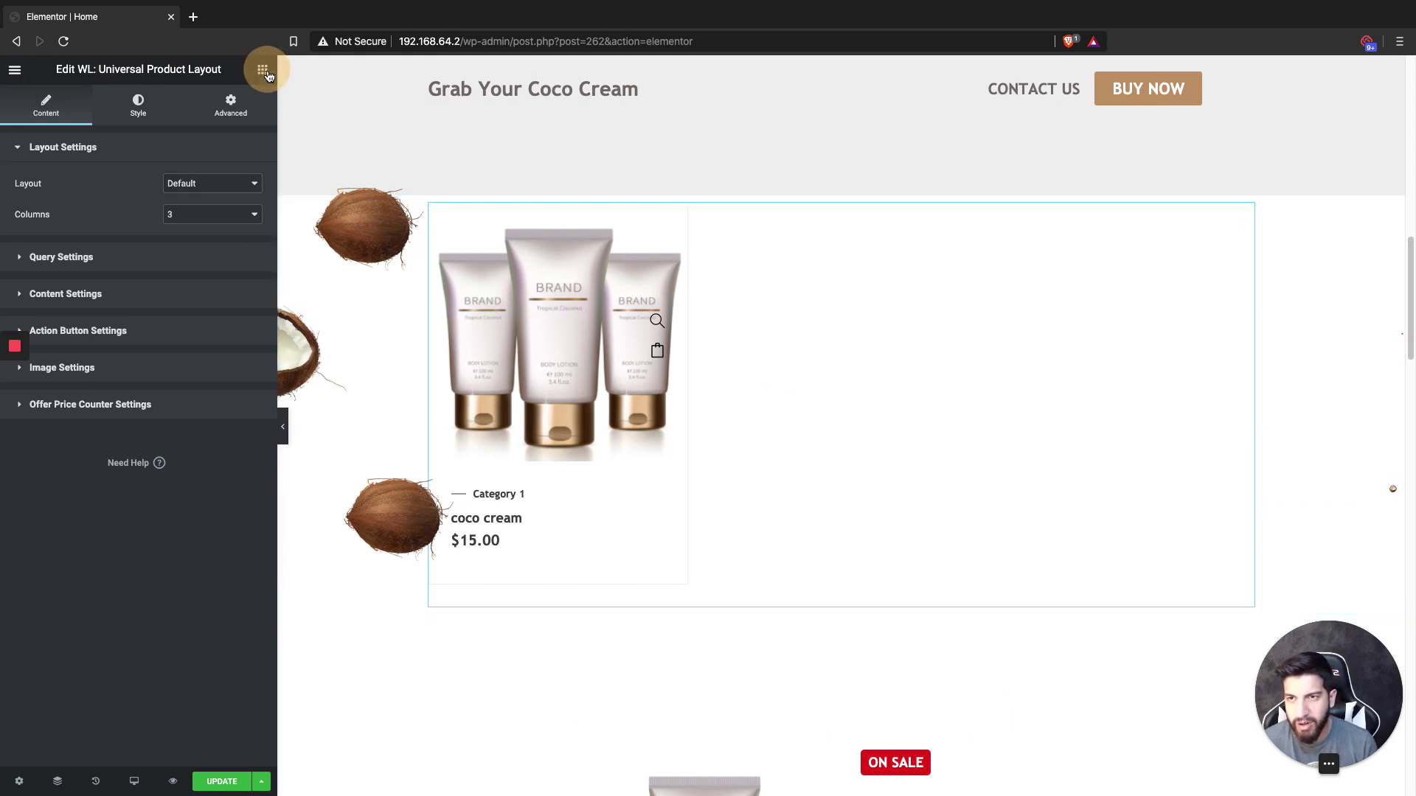
left_click_drag(206, 214, 749, 218)
triple_click(126, 203)
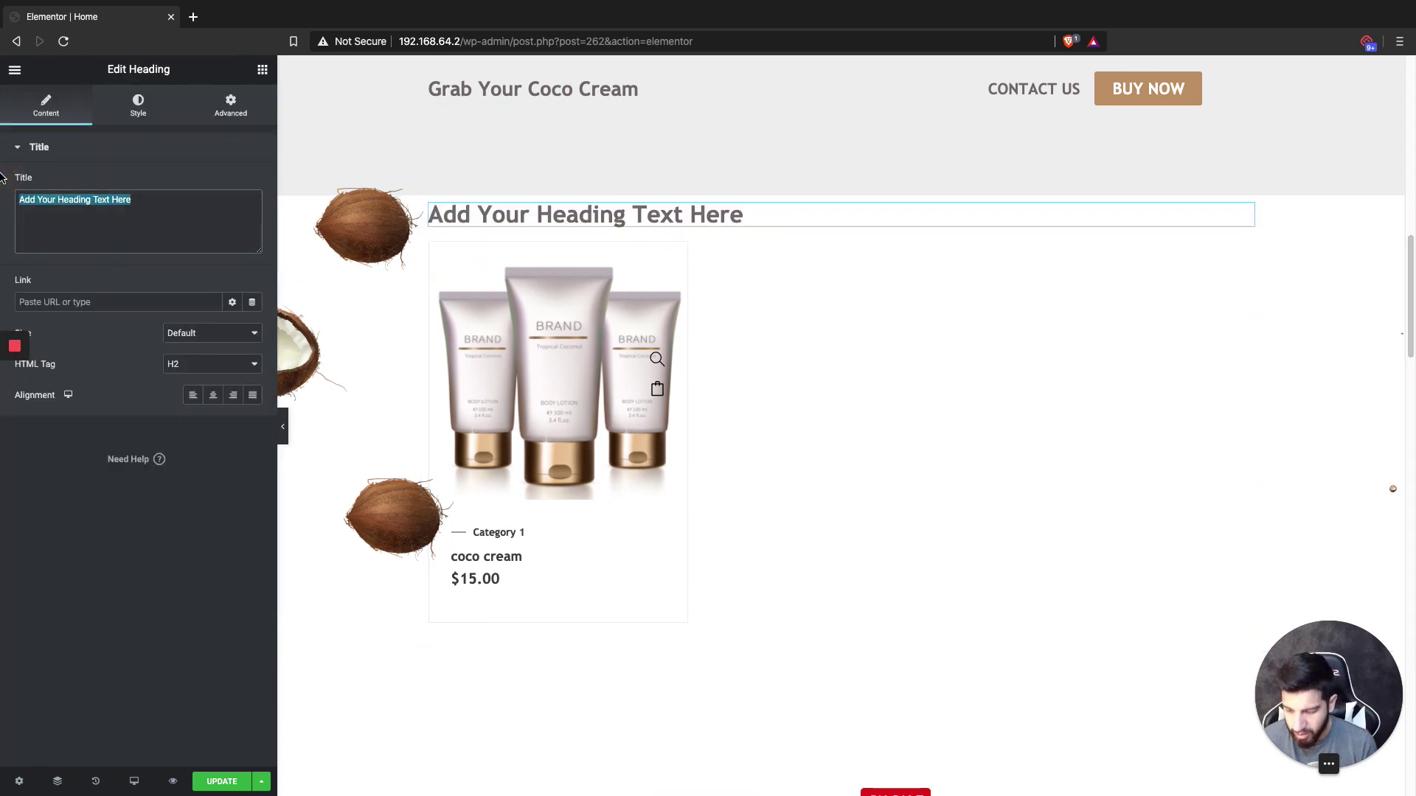
type("Catagoroy")
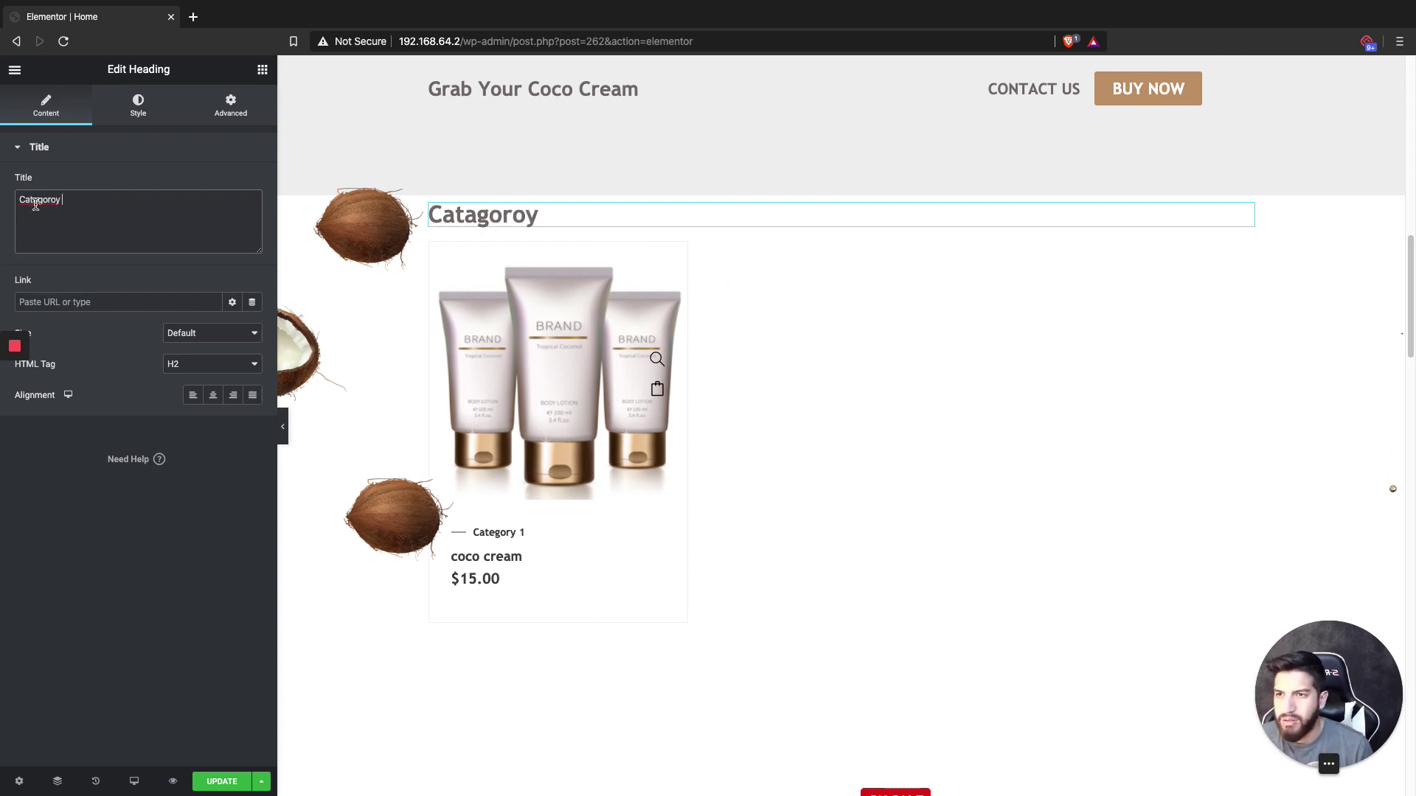
right_click(35, 205)
left_click(59, 211)
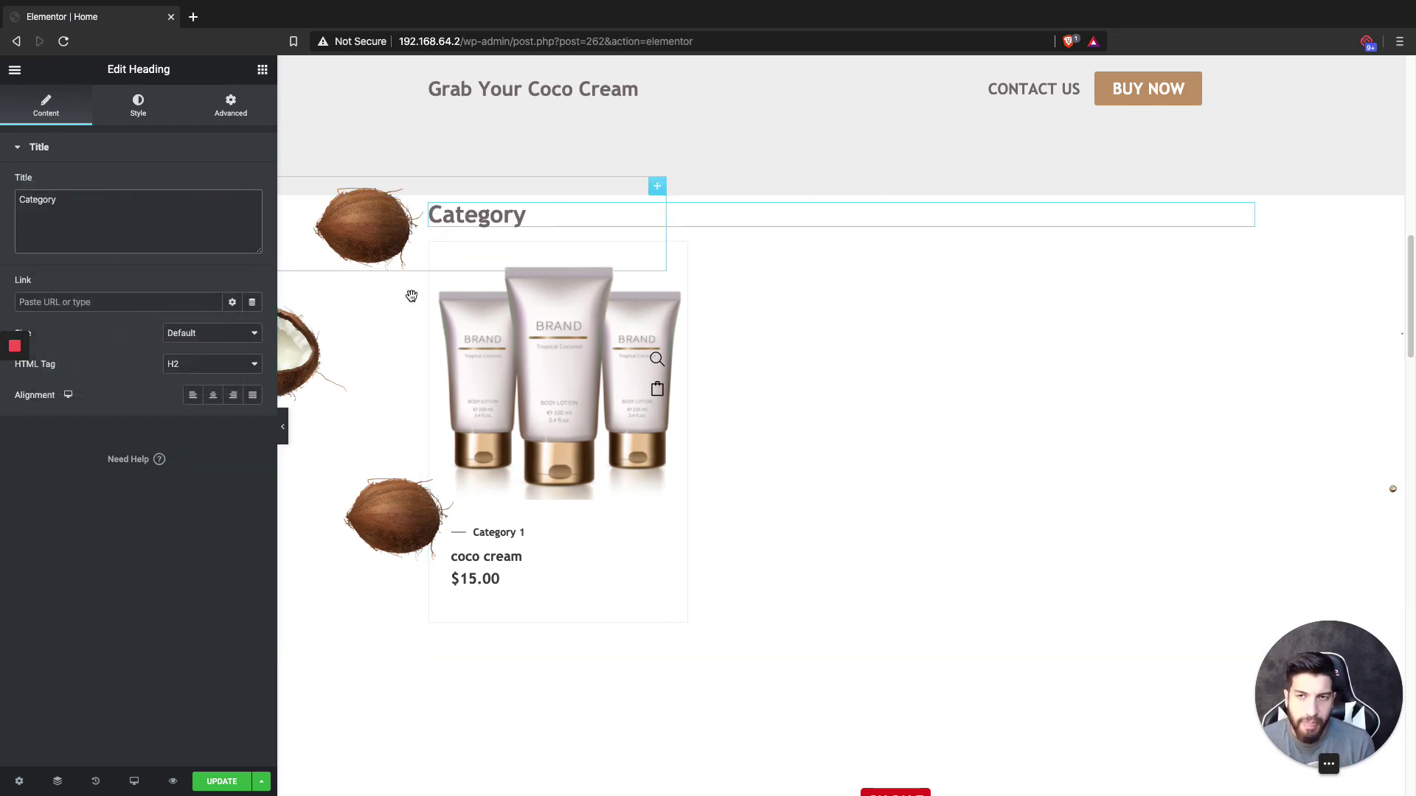
left_click(168, 203)
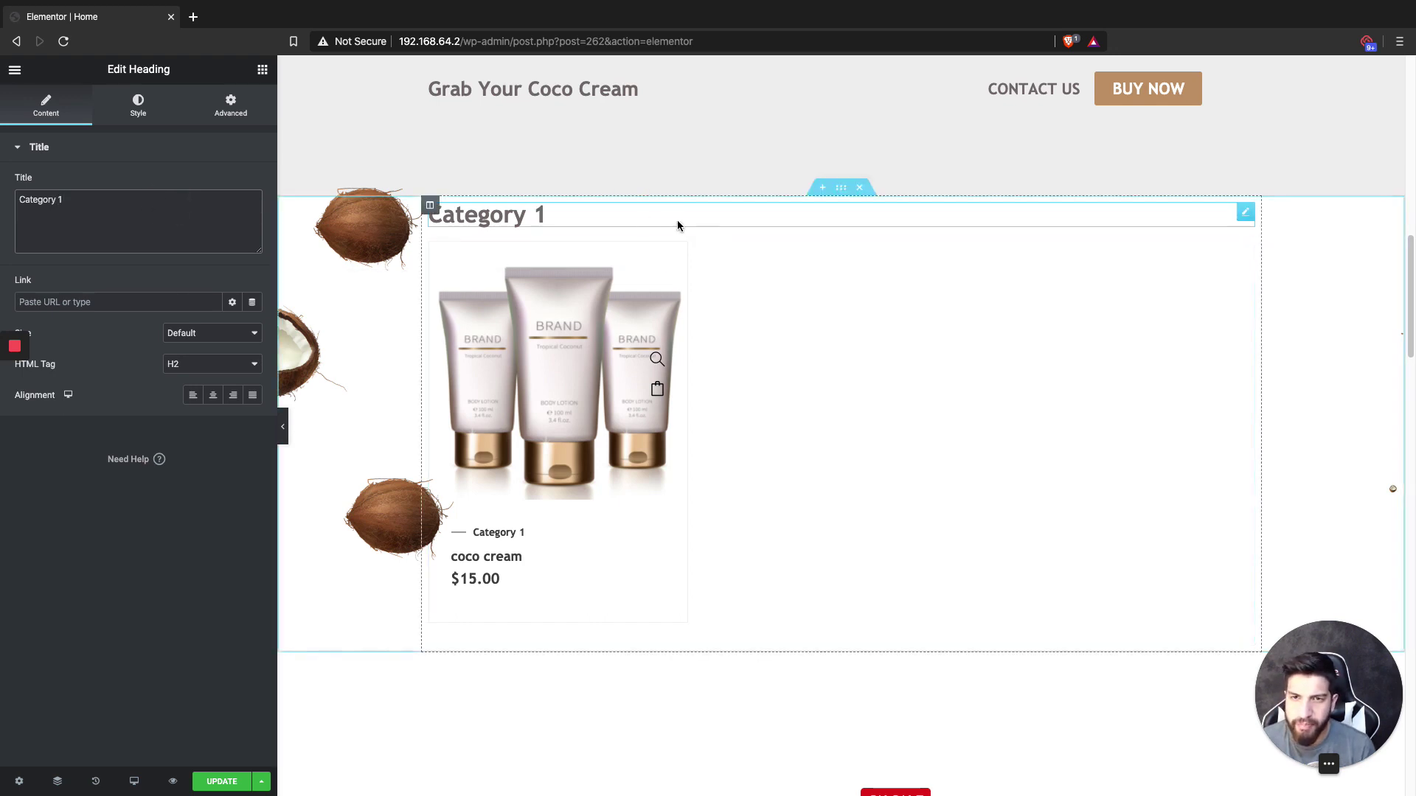
- Set the heading's typography Transform to Uppercase
left_click(138, 107)
left_click(253, 215)
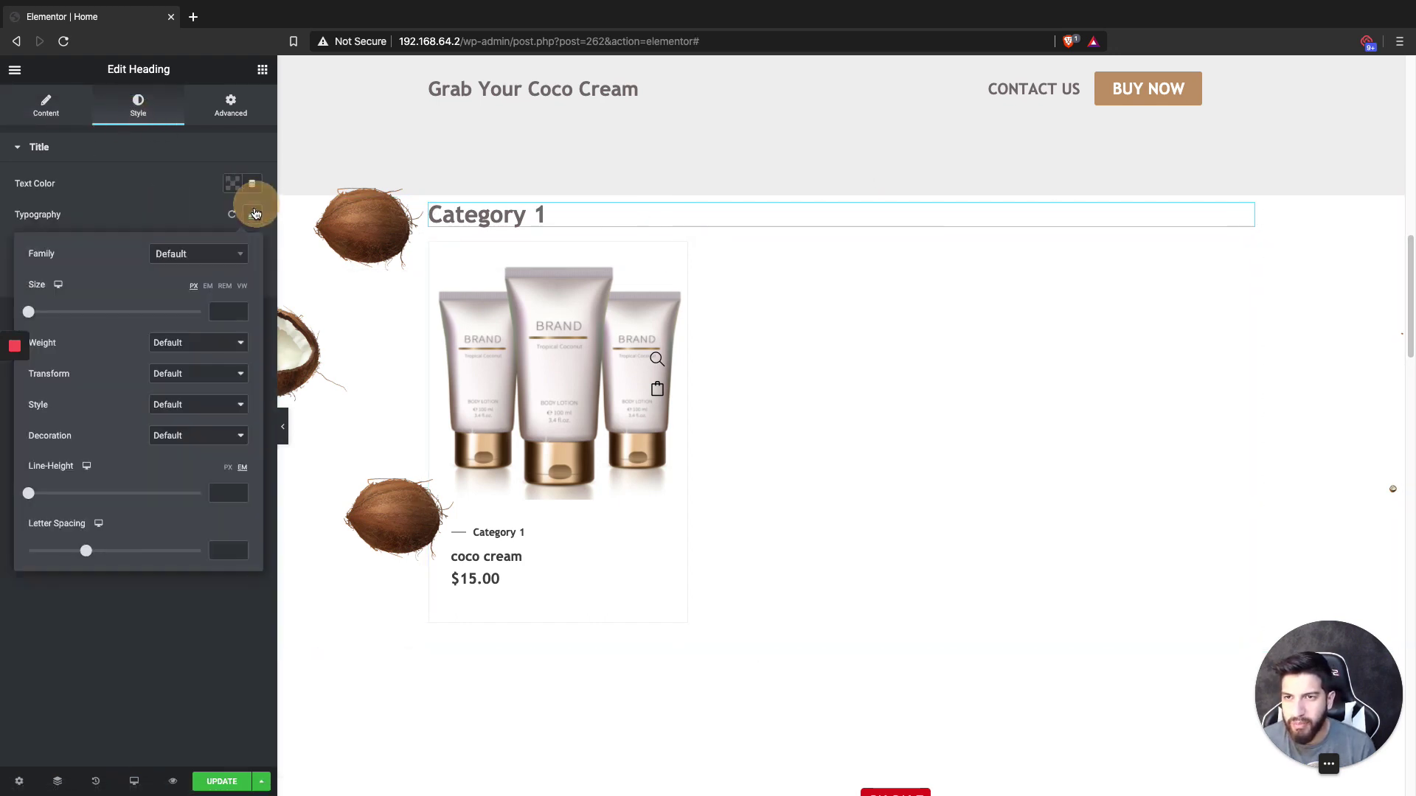
left_click(197, 347)
left_click(112, 346)
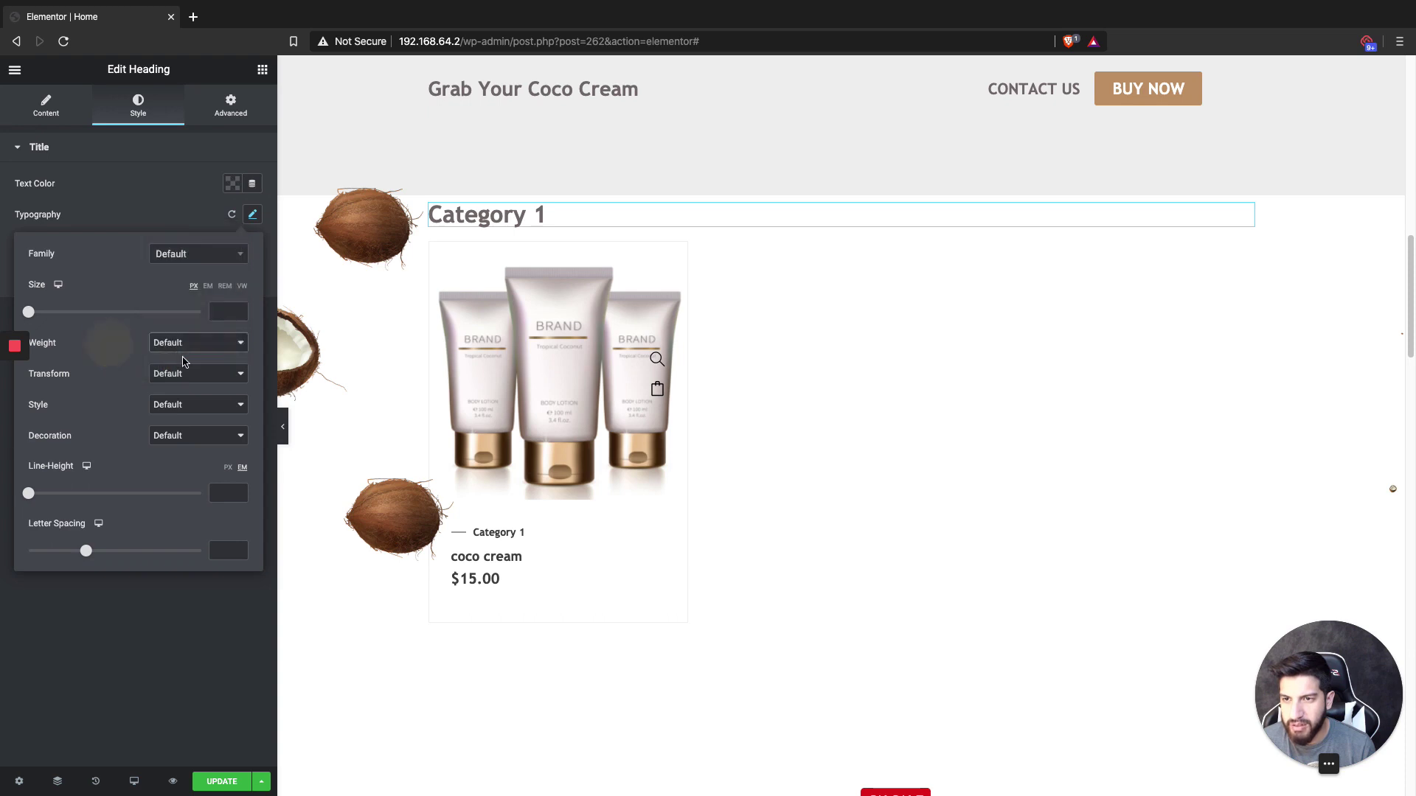
left_click(178, 374)
left_click(177, 386)
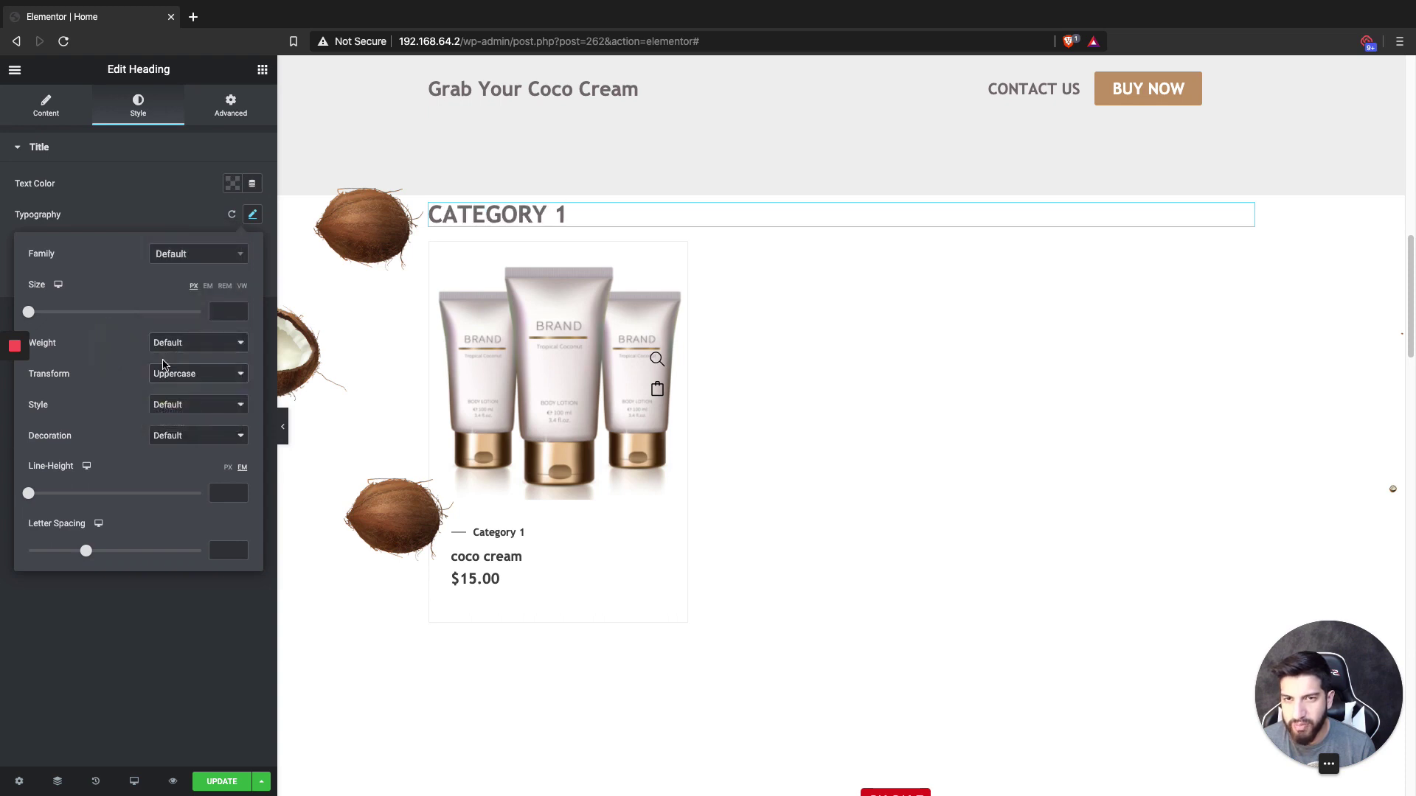
left_click(262, 71)
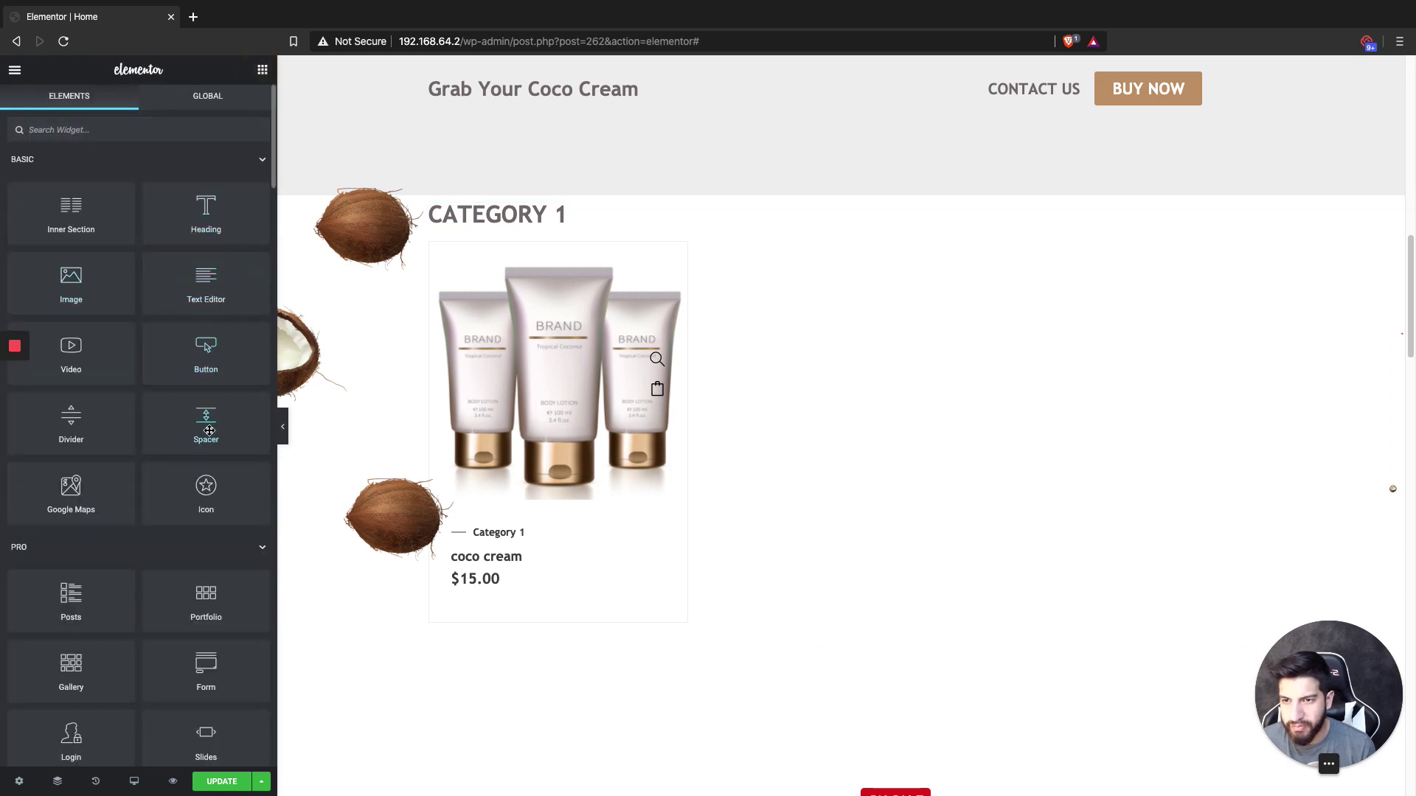
- Add a spacer under the CATEGORY 1 heading, then delete it
left_click_drag(209, 430, 717, 218)
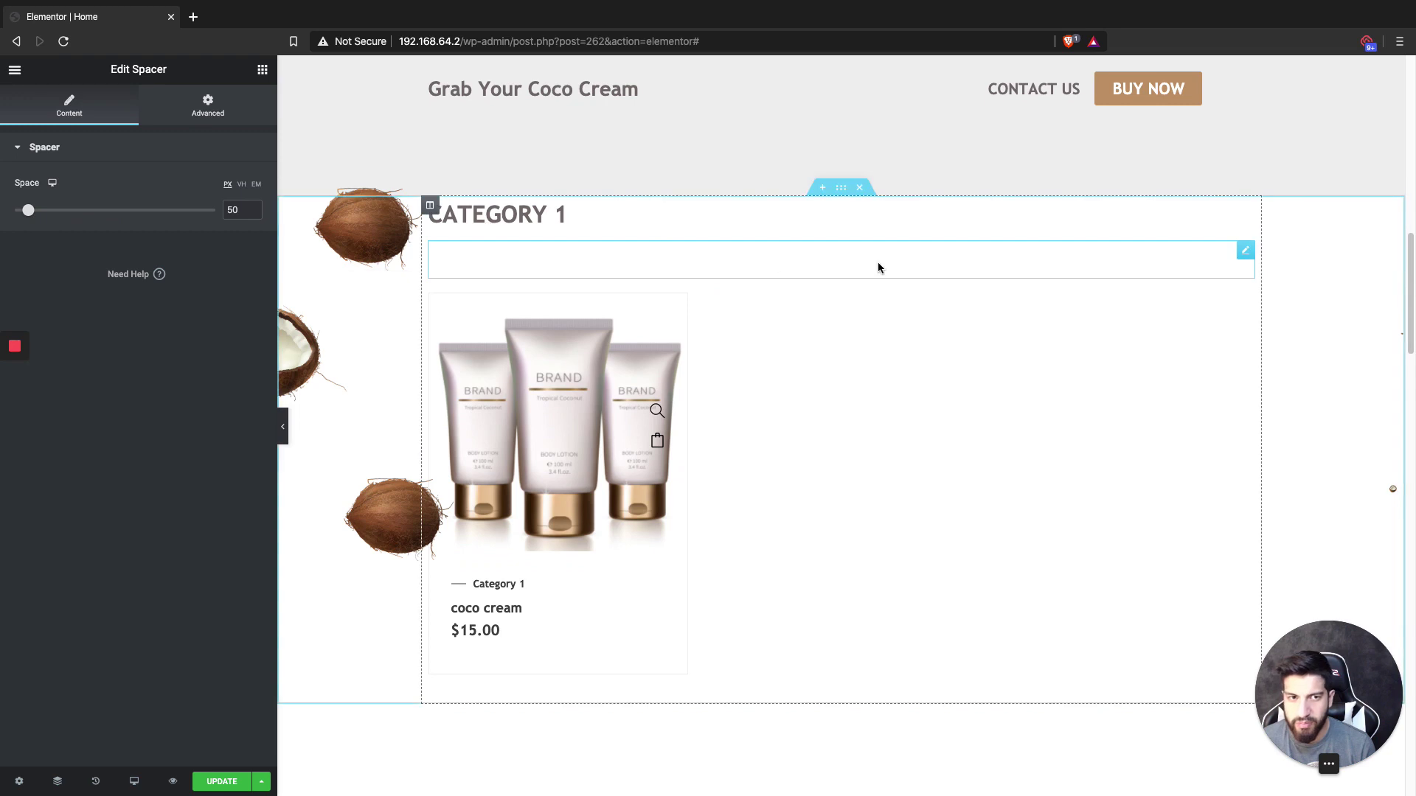
right_click(878, 267)
left_click(896, 474)
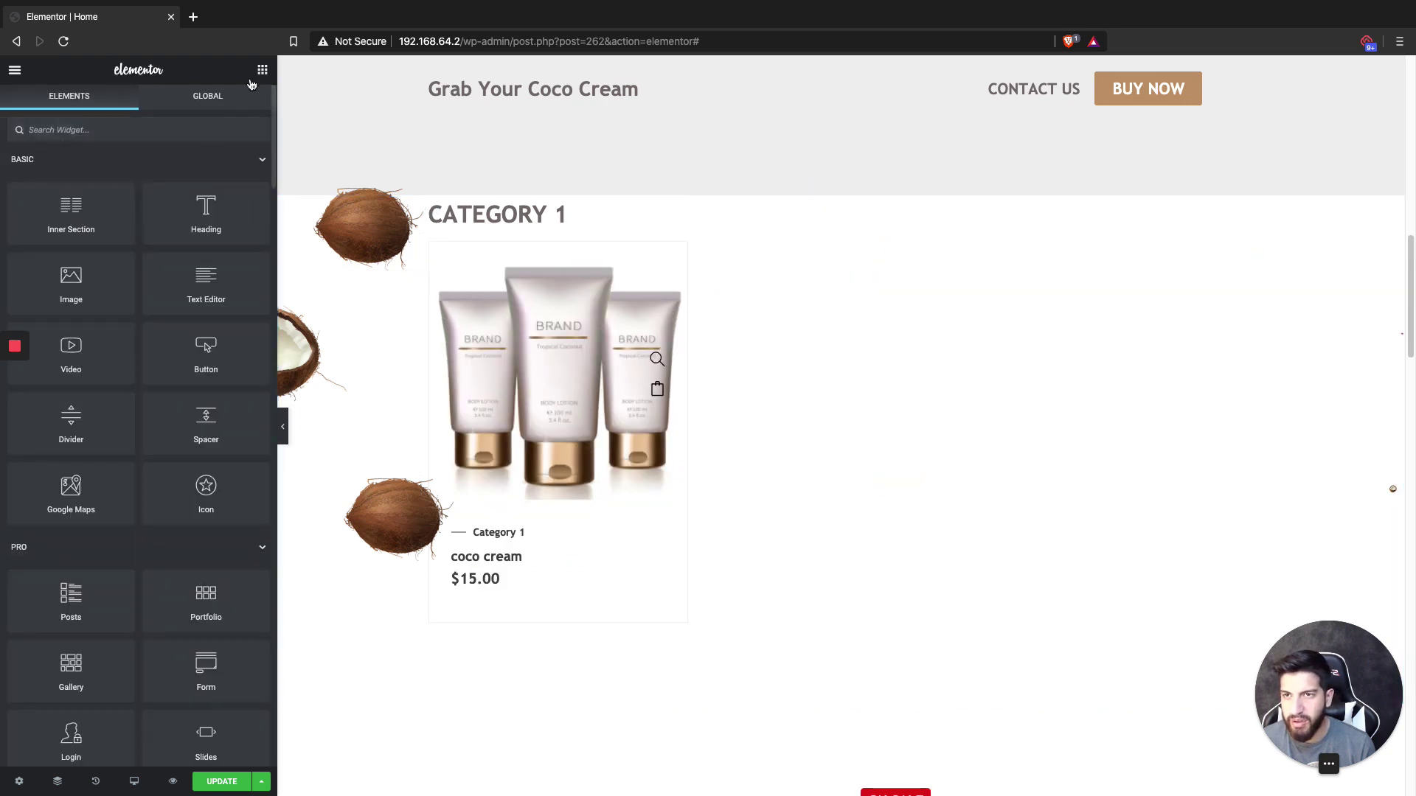
- Add a left-aligned divider, width 34, weight 3.2, gap 2, and preview without the panel
left_click_drag(74, 431, 773, 223)
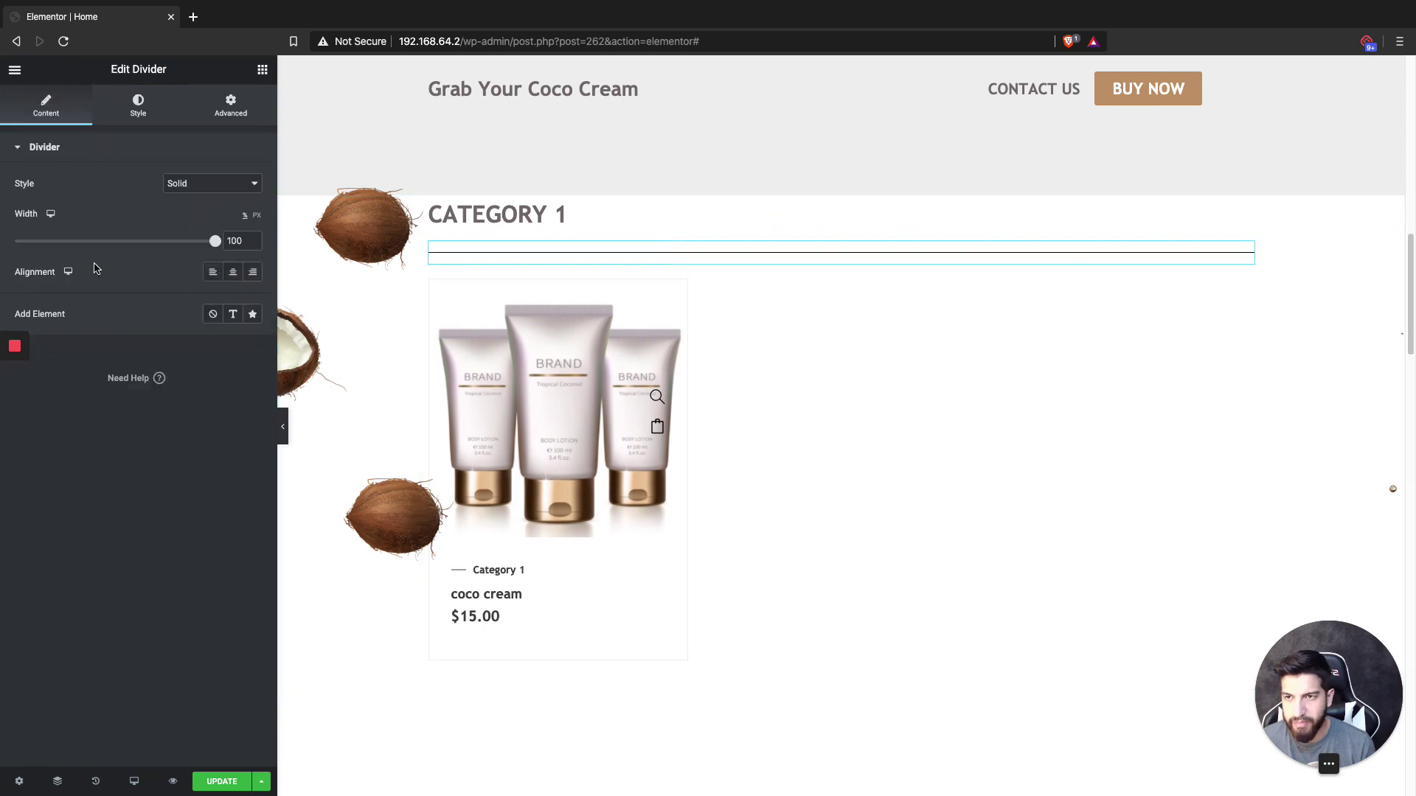
left_click(213, 271)
left_click_drag(215, 241, 32, 244)
left_click(138, 105)
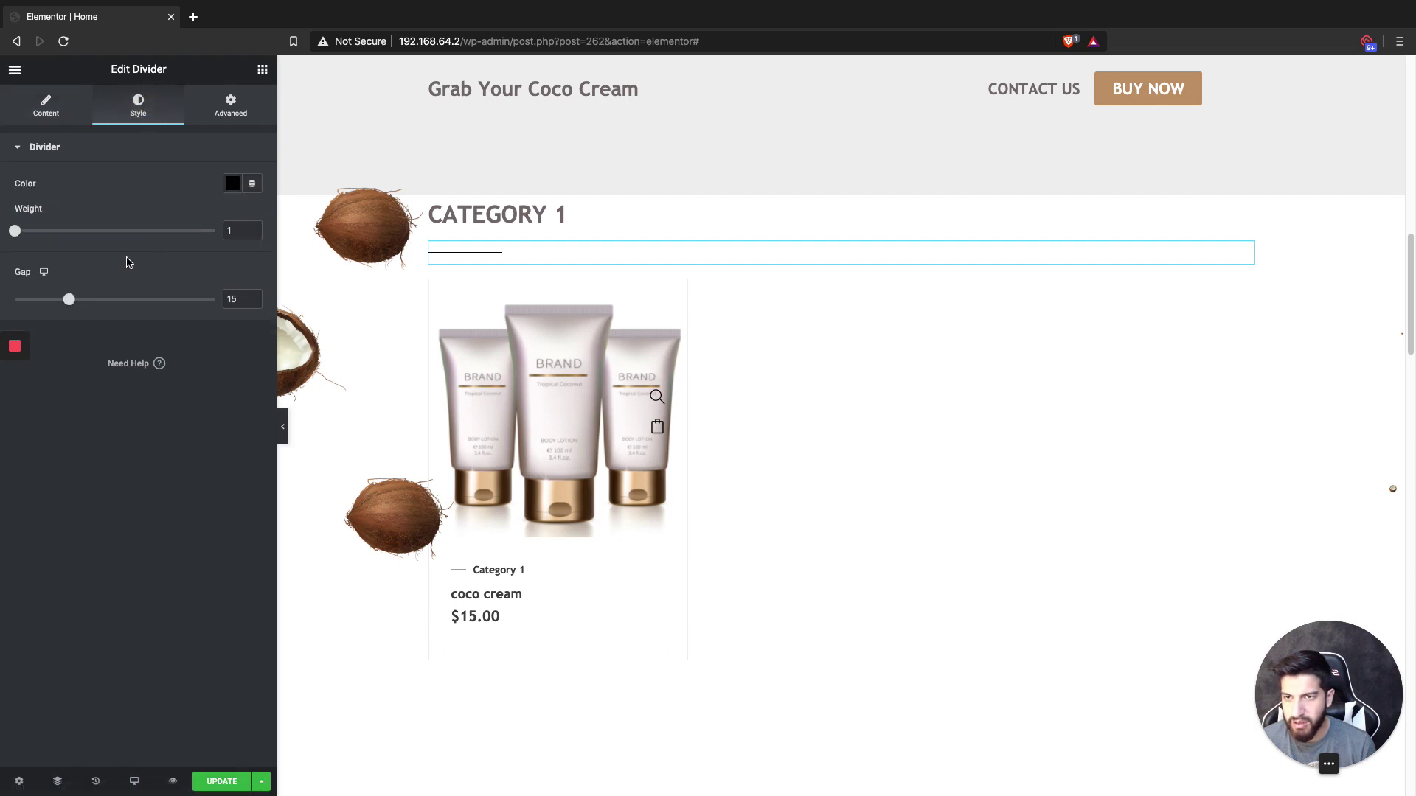
left_click_drag(14, 231, 63, 231)
left_click_drag(68, 302, 2, 293)
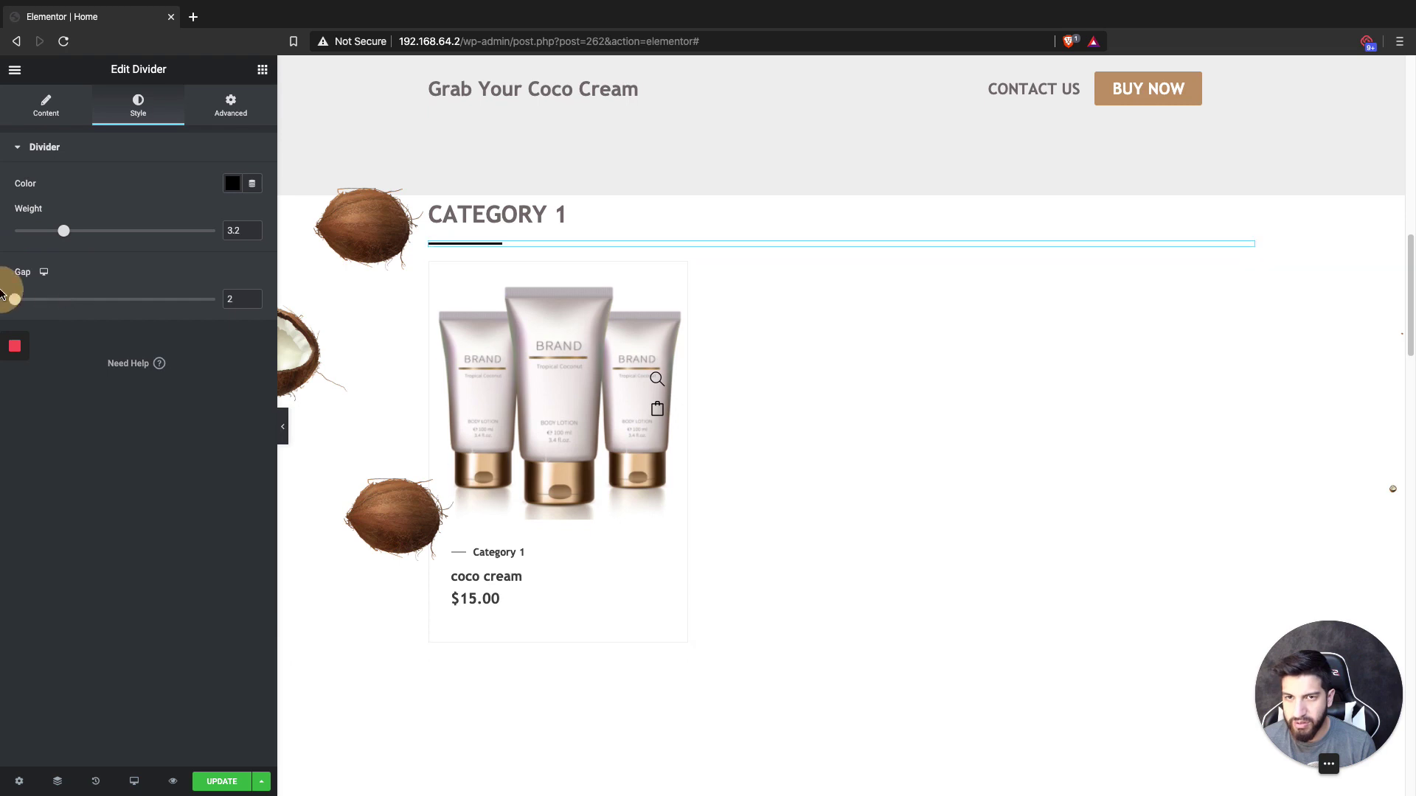
left_click(283, 428)
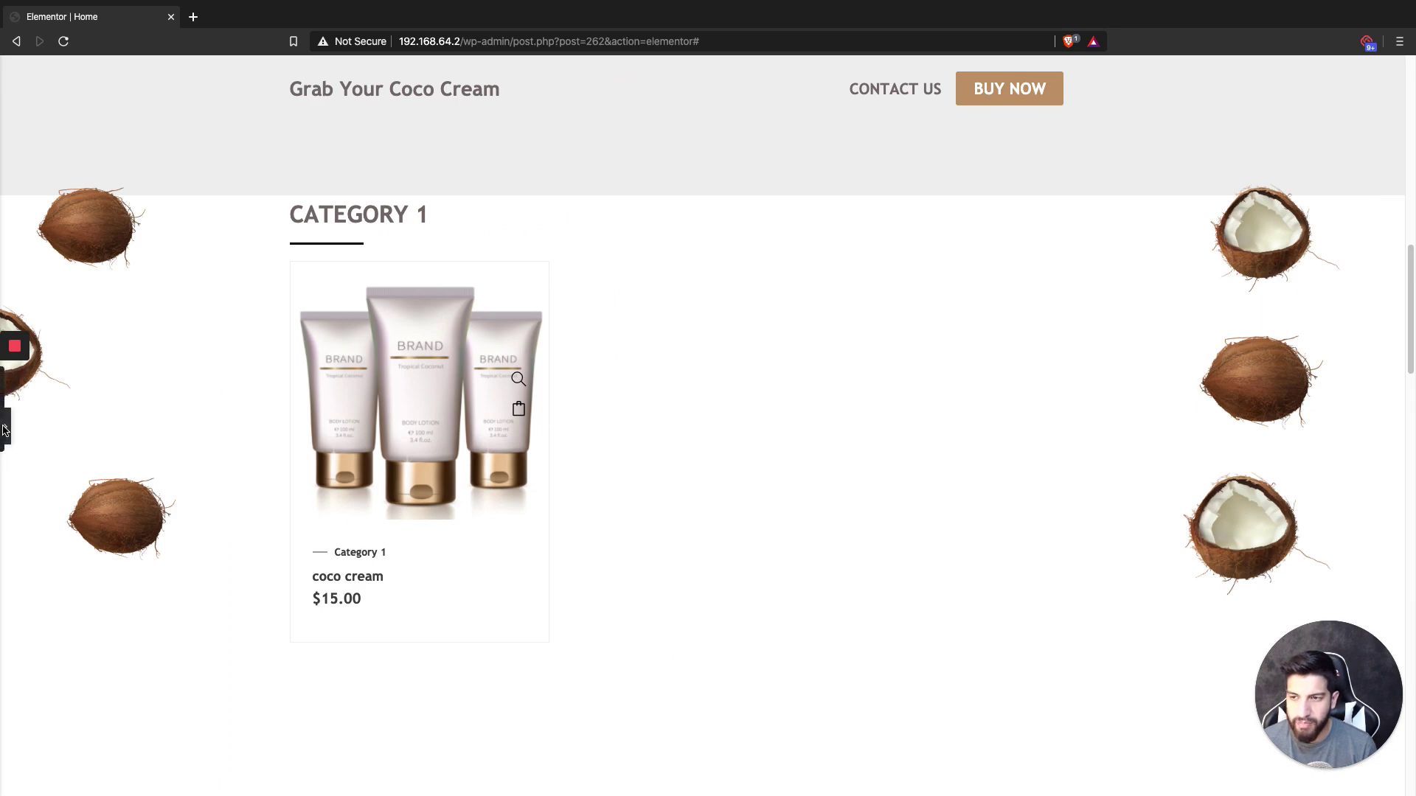
- Preview the page at a responsive width with the DevTools device toolbar, then close DevTools
mouse_move(18, 474)
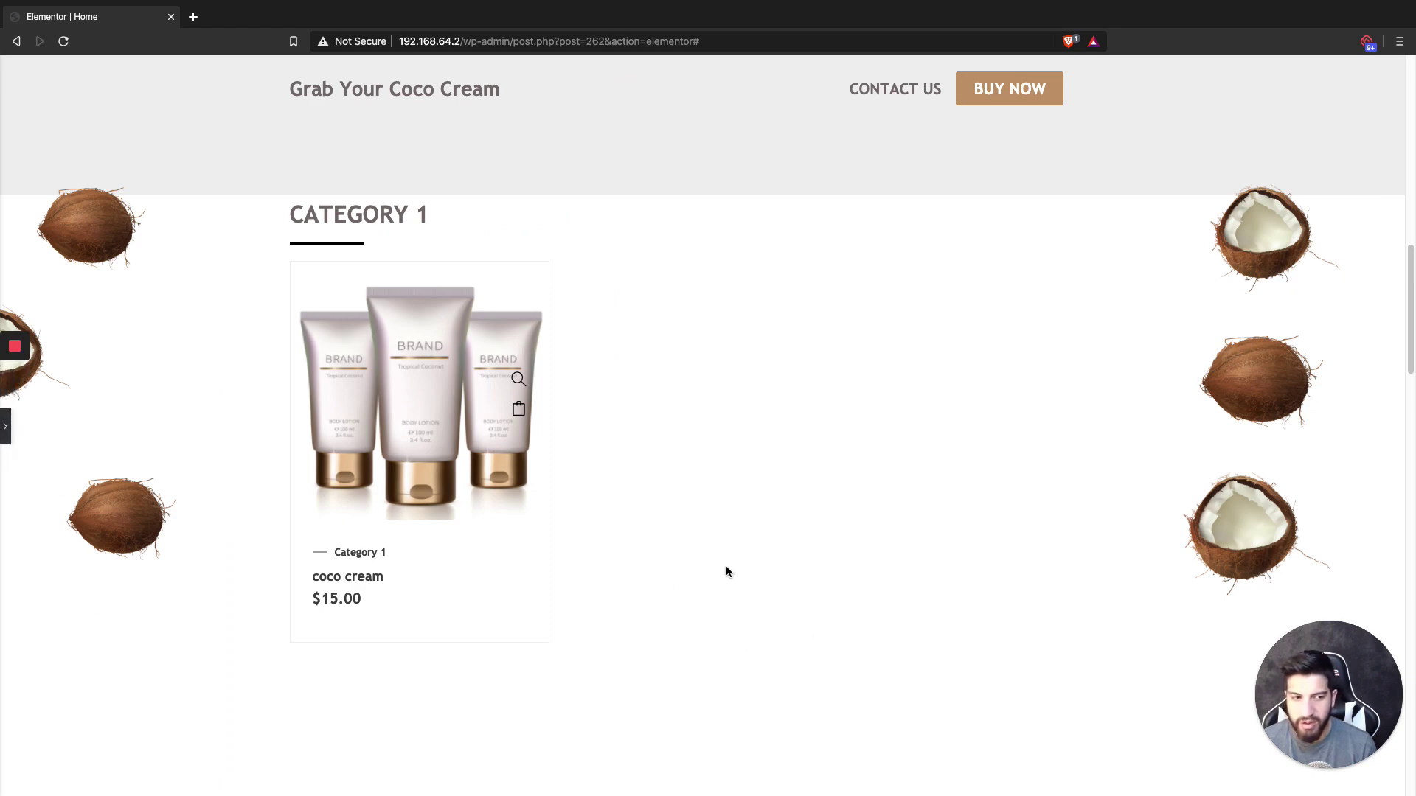
mouse_move(6, 441)
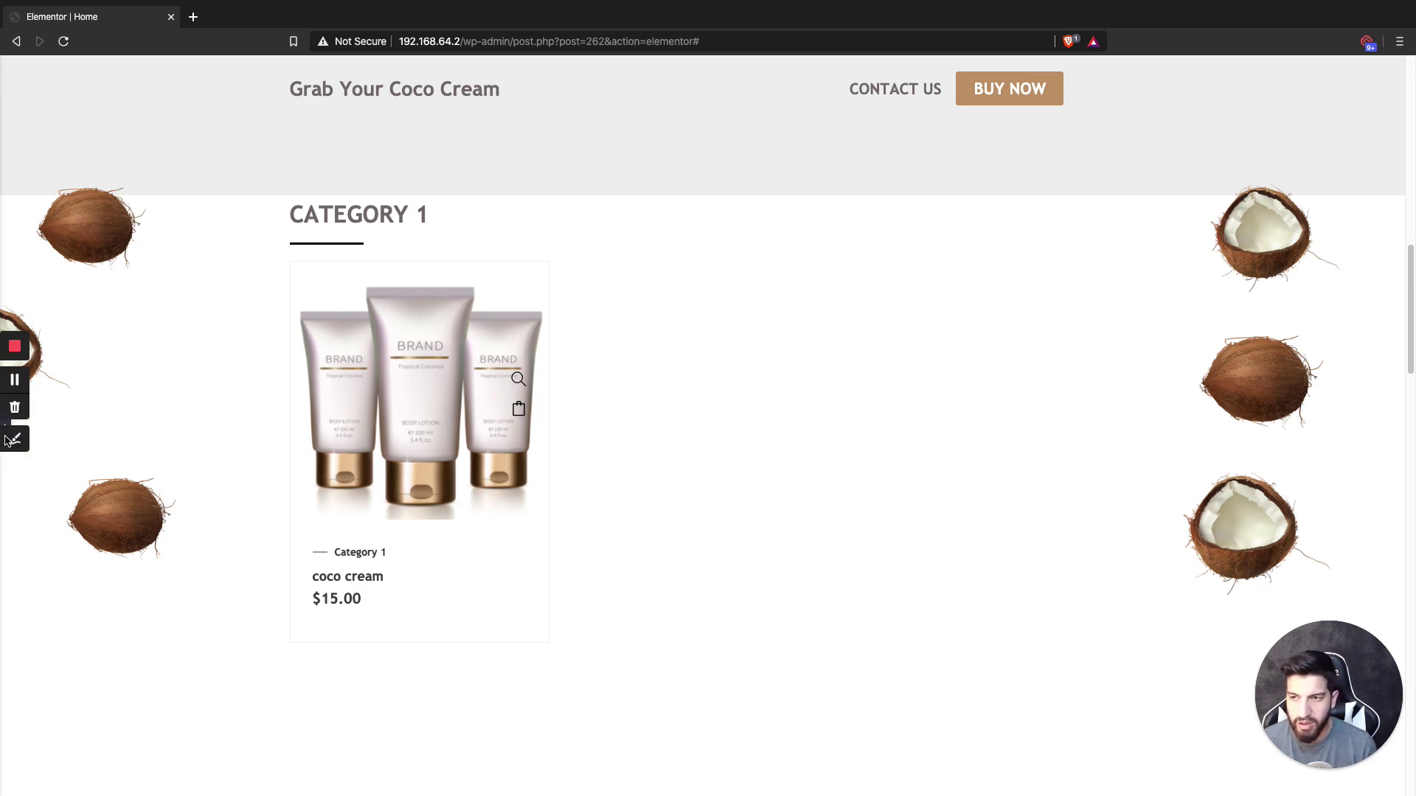
right_click(847, 664)
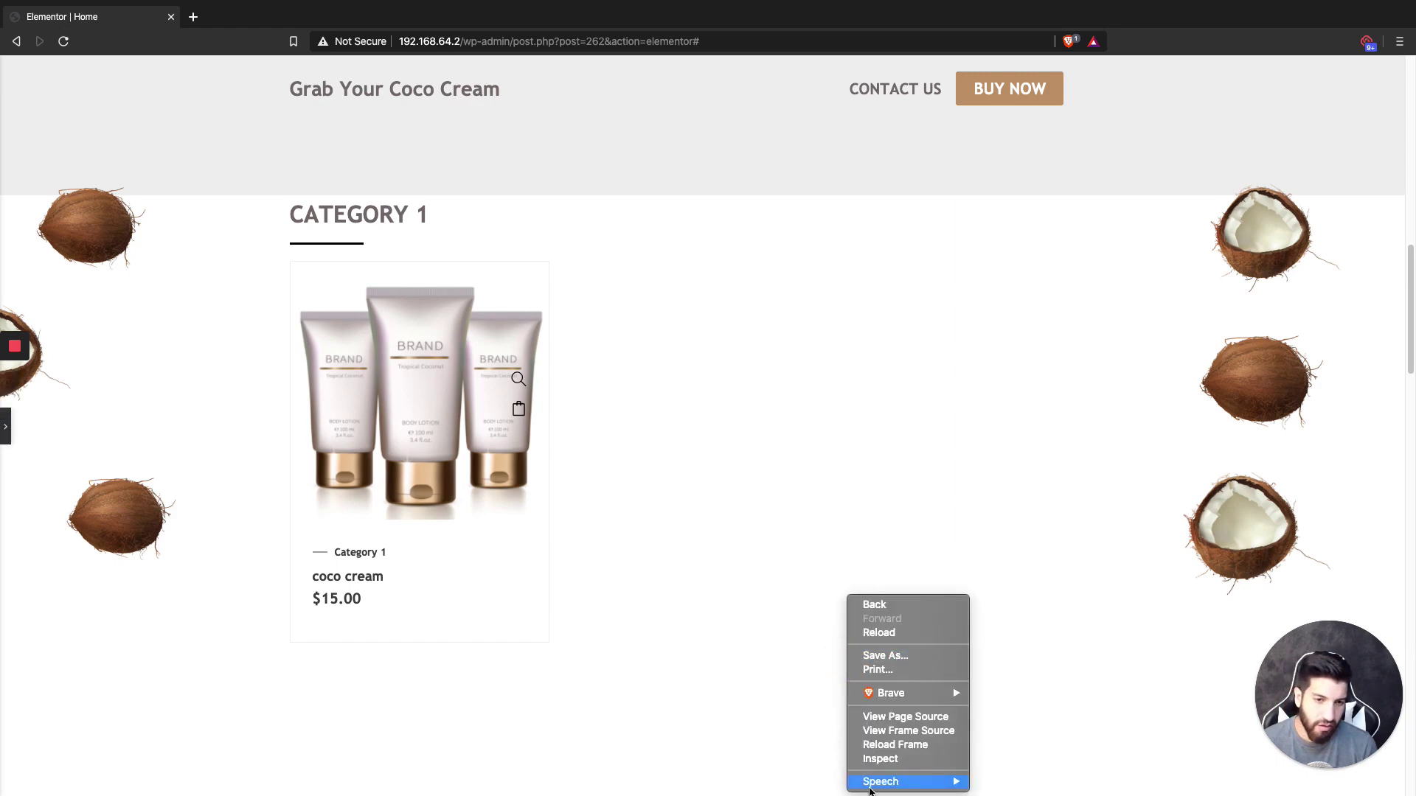
left_click(892, 760)
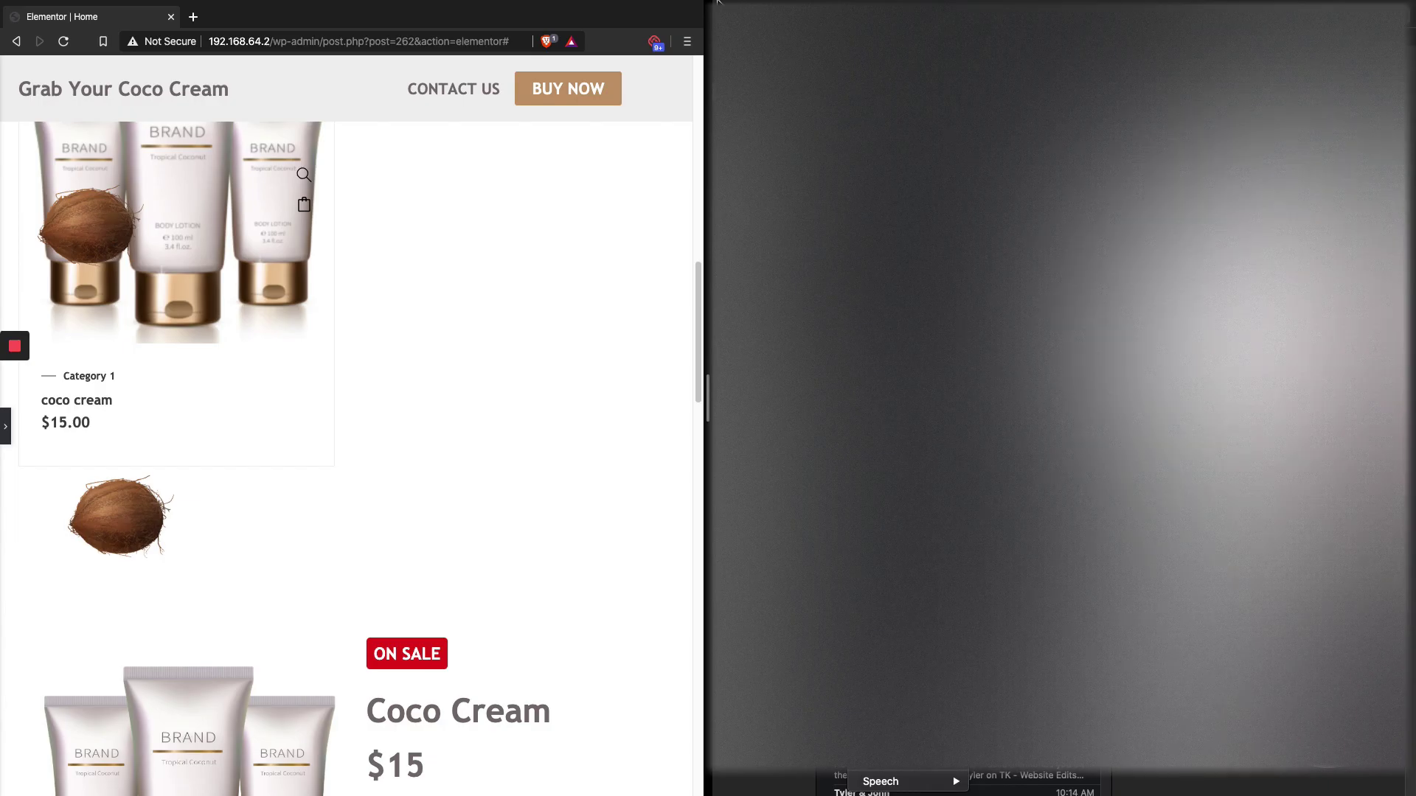
mouse_move(692, 26)
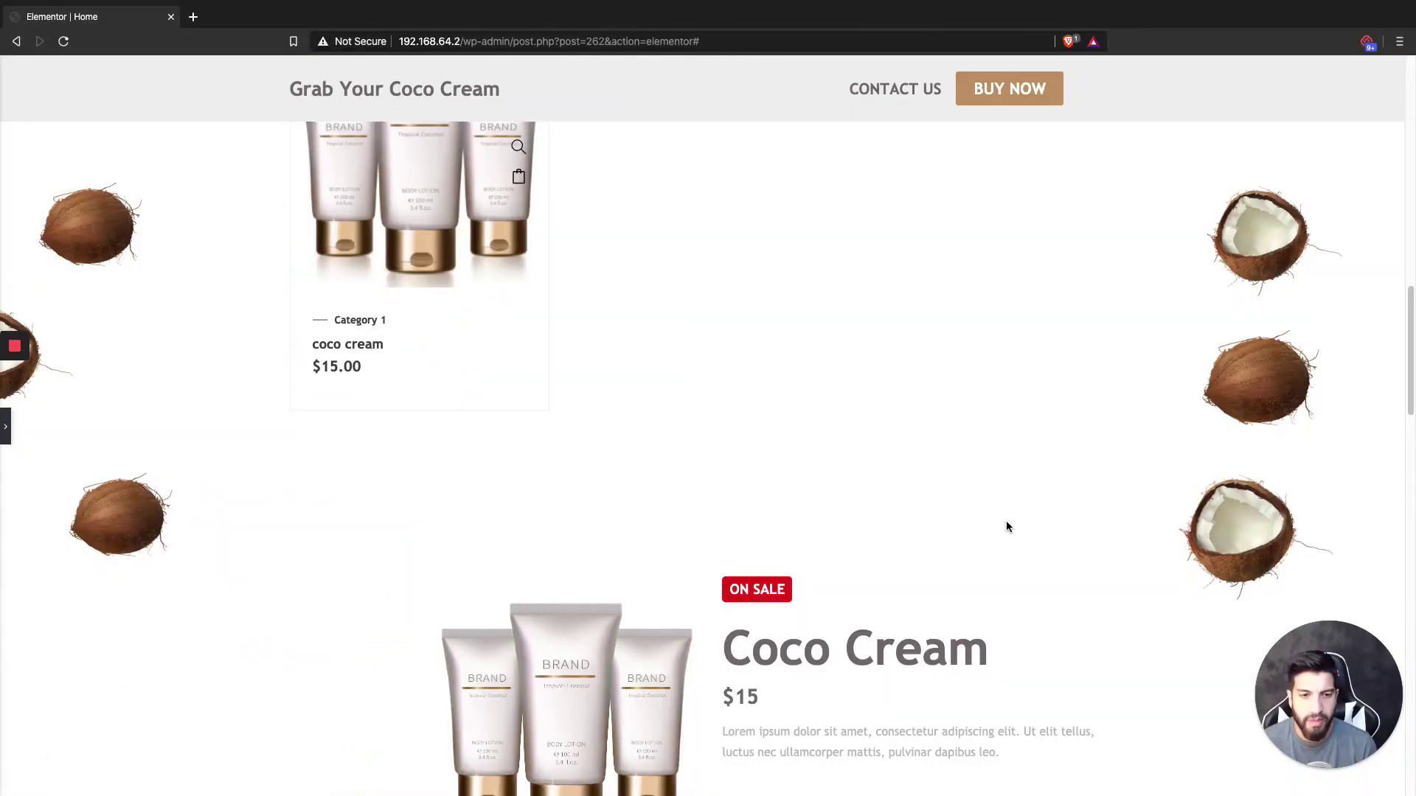
right_click(1019, 495)
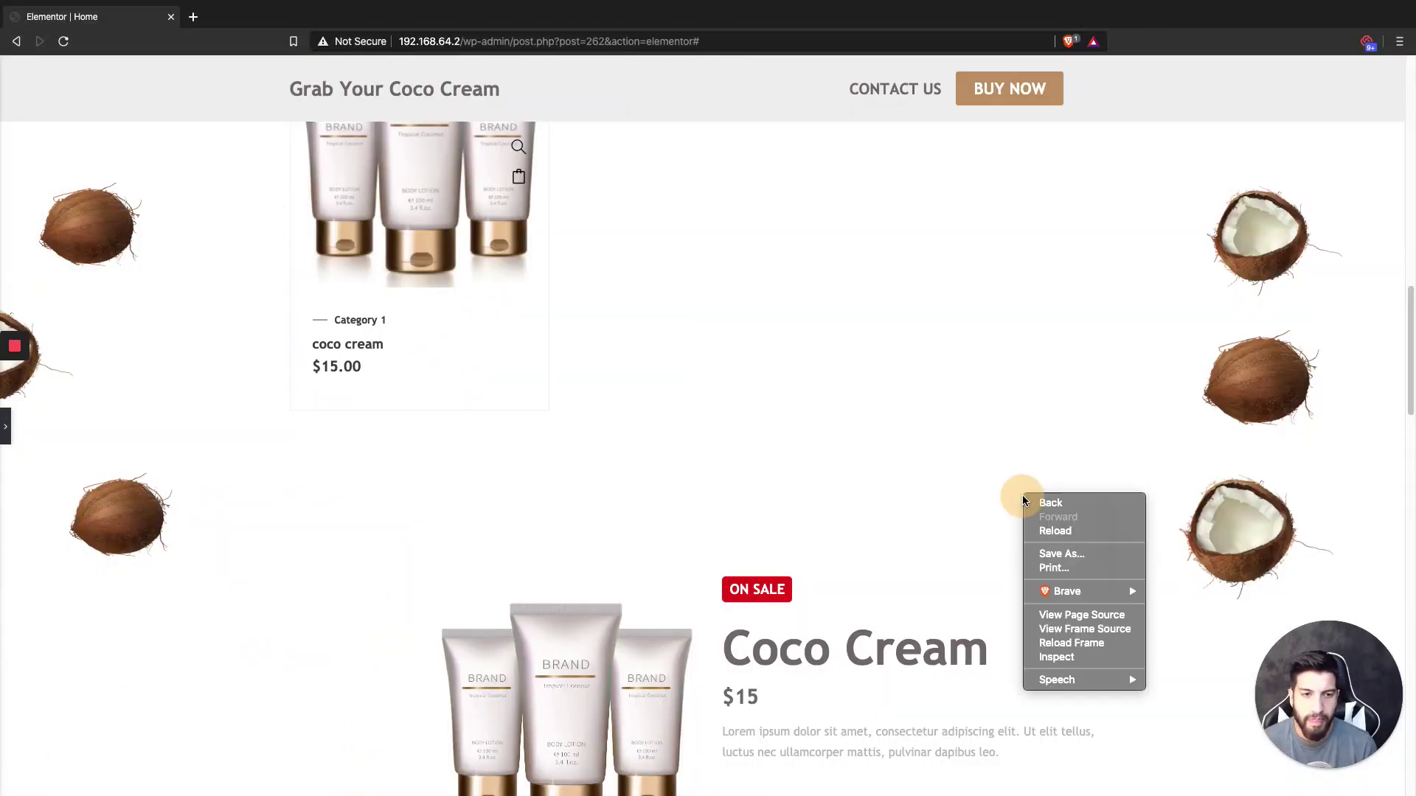
left_click(1054, 663)
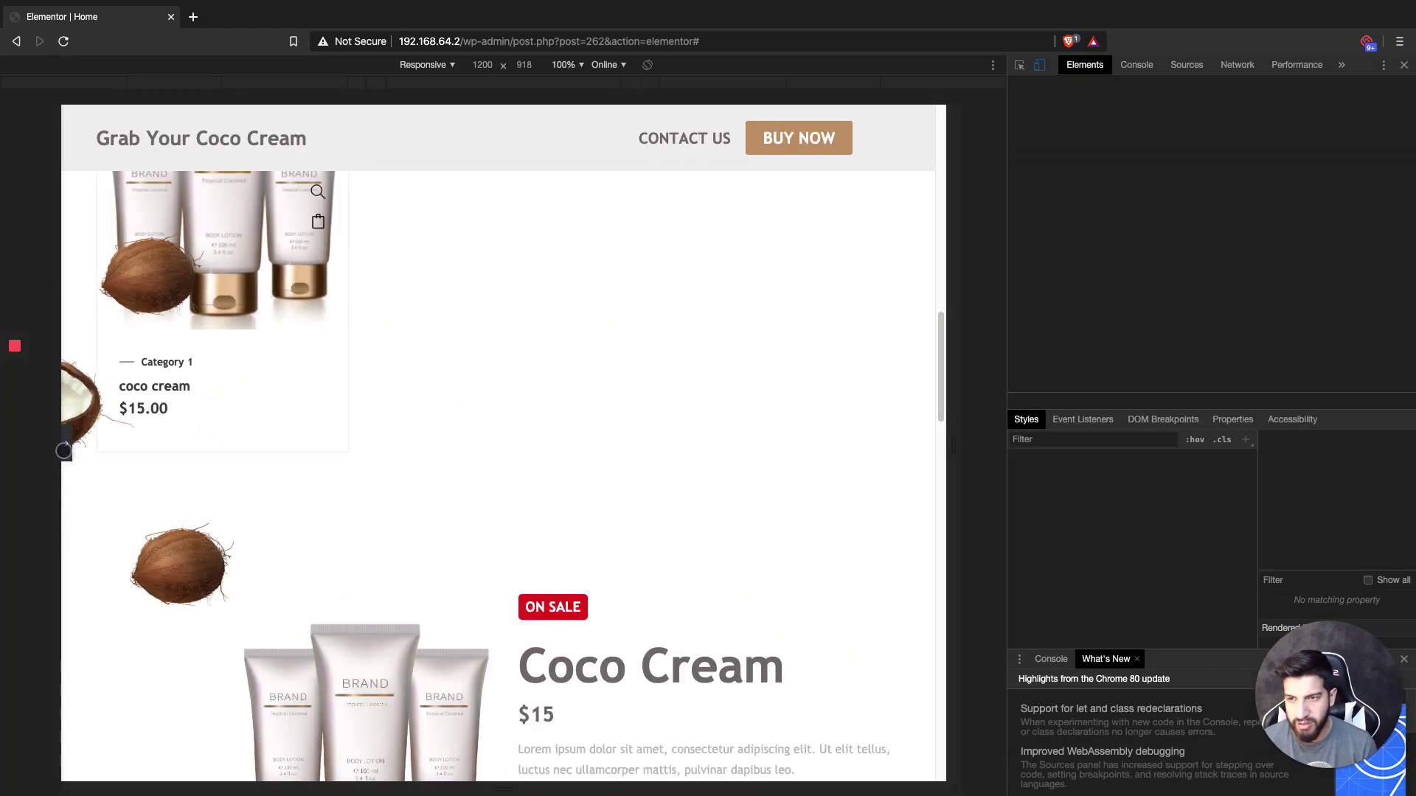
left_click(66, 446)
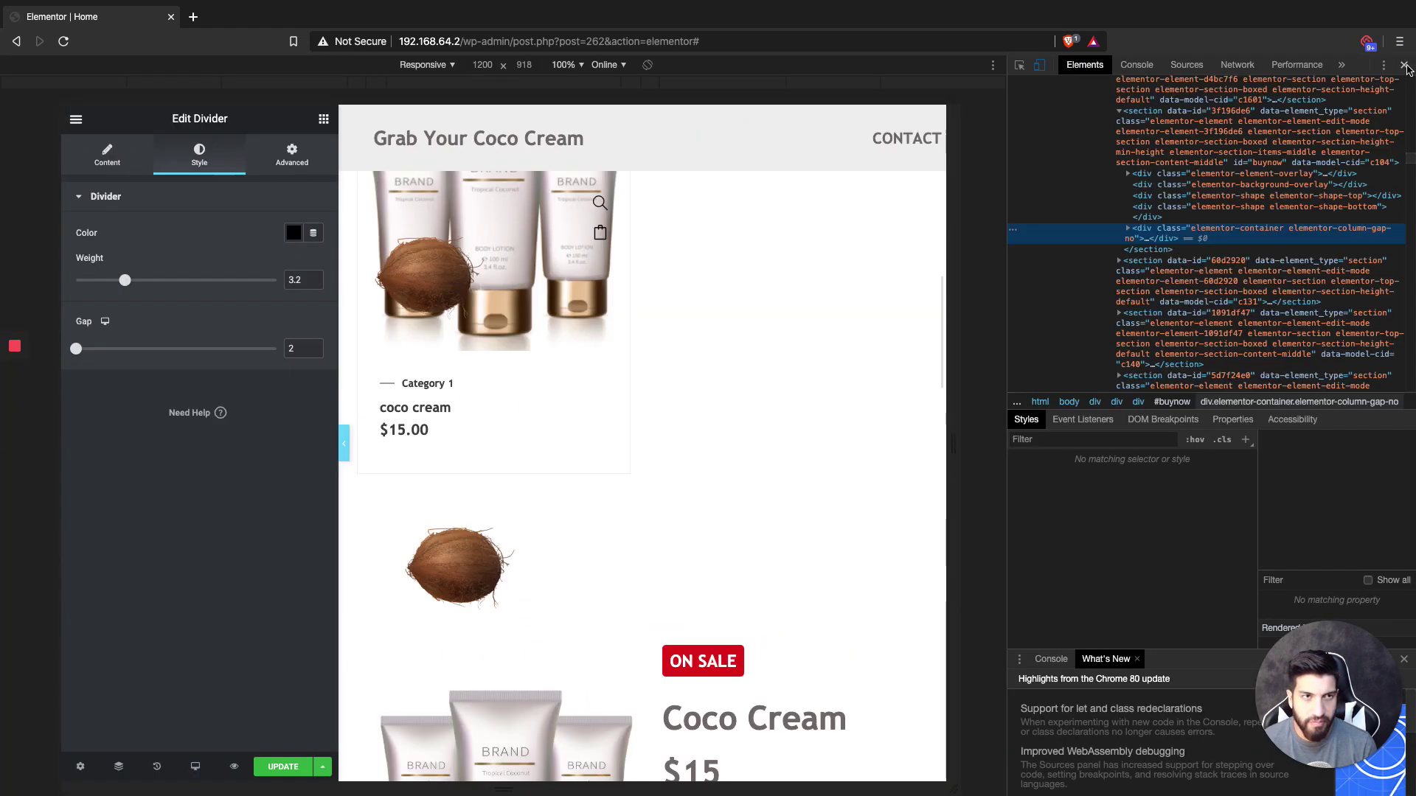
left_click(1405, 65)
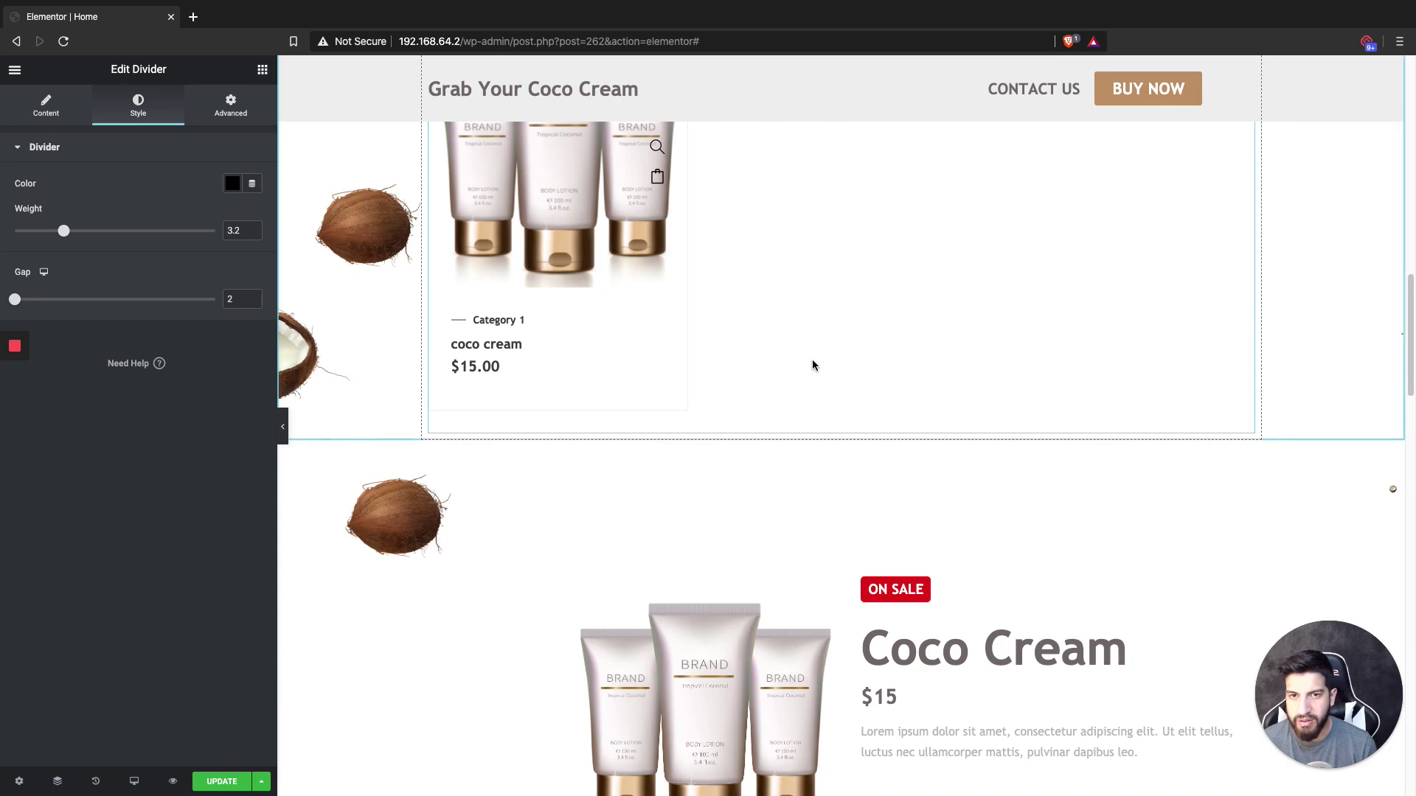
scroll(812, 360, "up", 5)
scroll(824, 436, "down", 2)
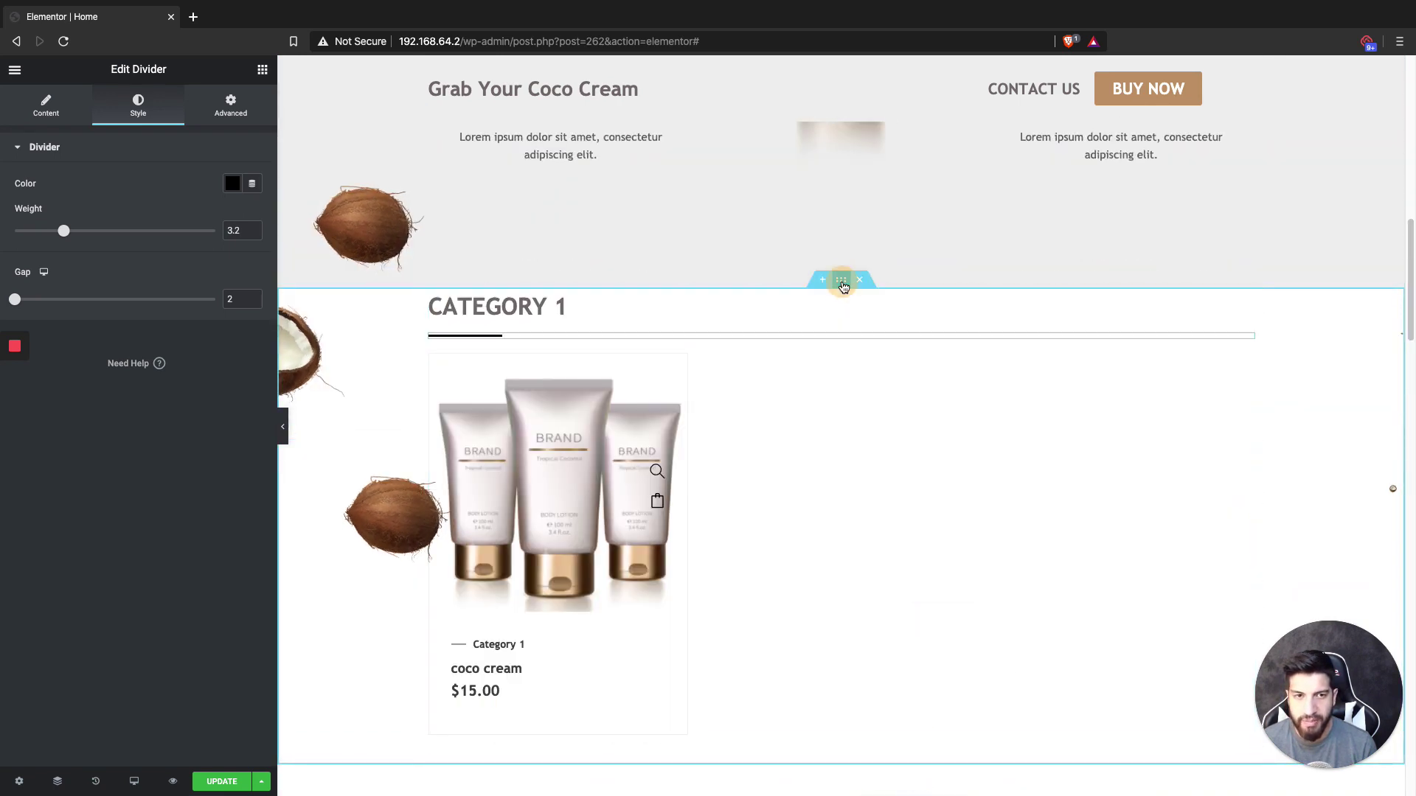
left_click(841, 280)
left_click(236, 112)
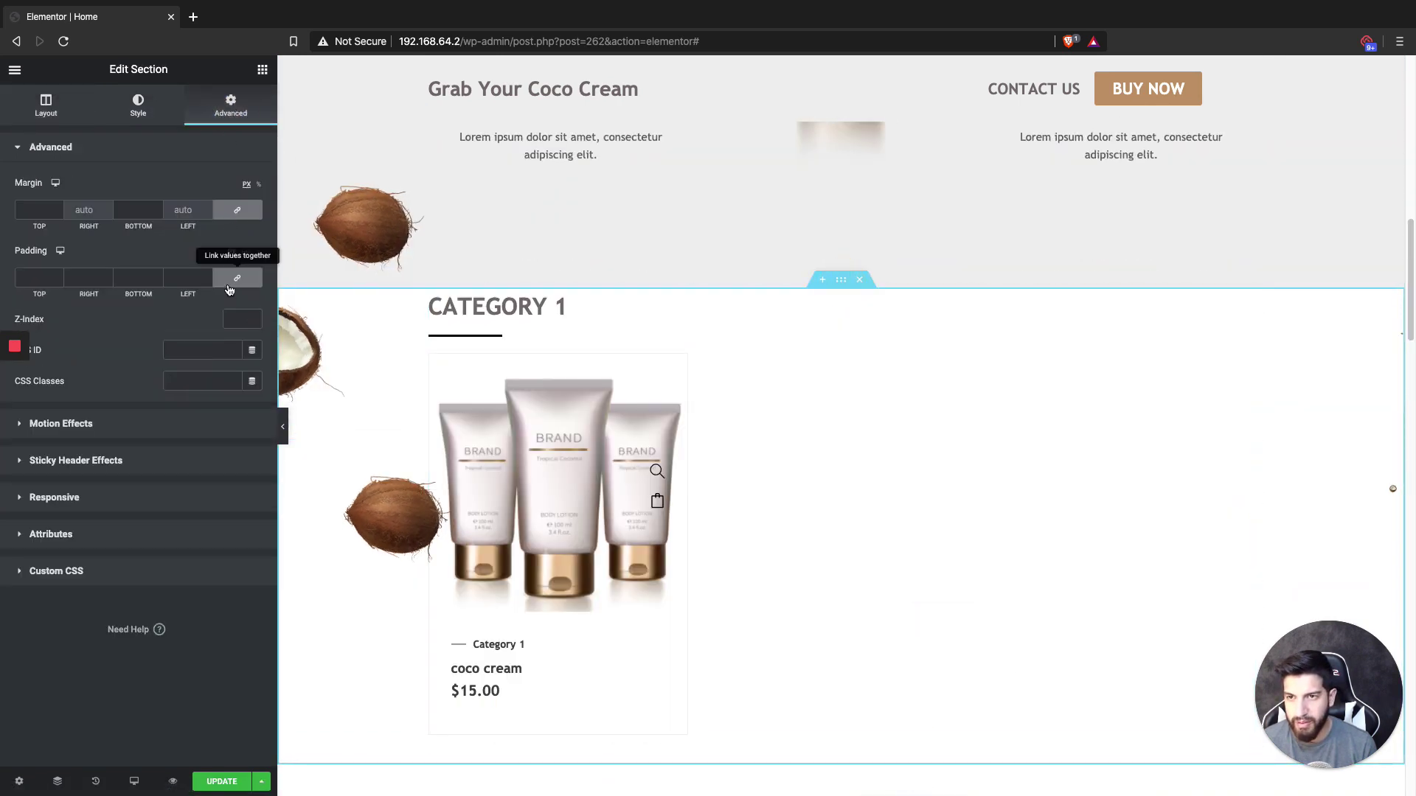
left_click(236, 278)
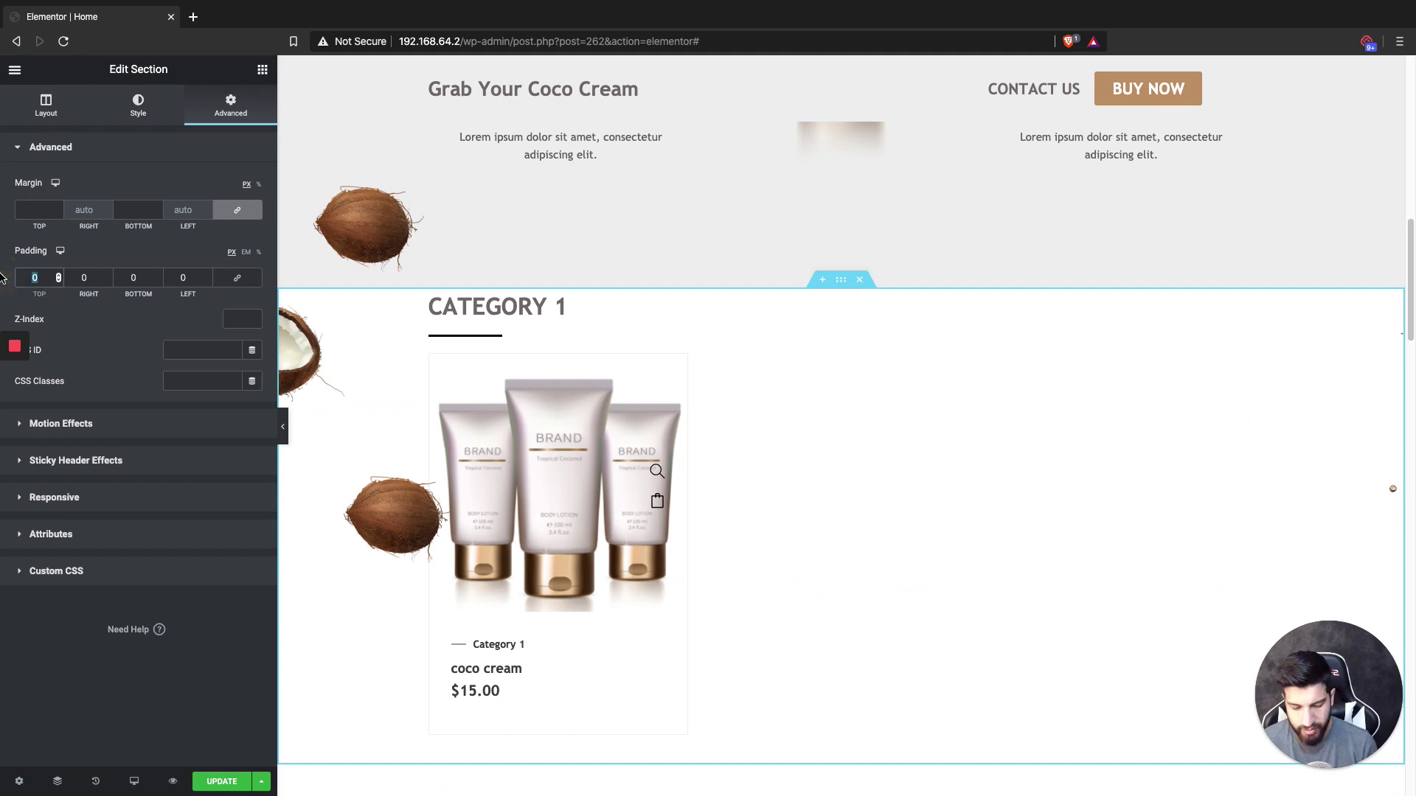
type("50")
double_click(137, 278)
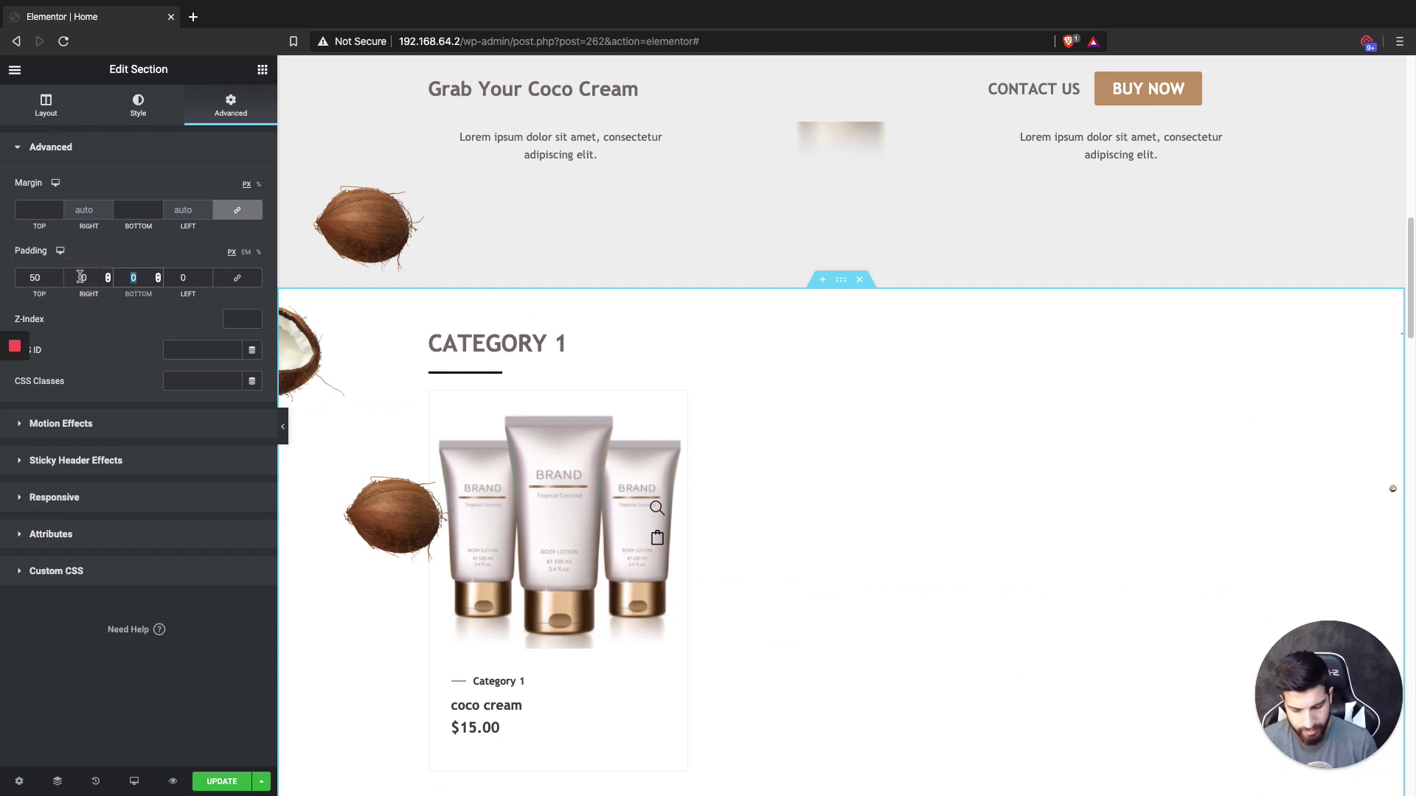
scroll(868, 249, "down", 2)
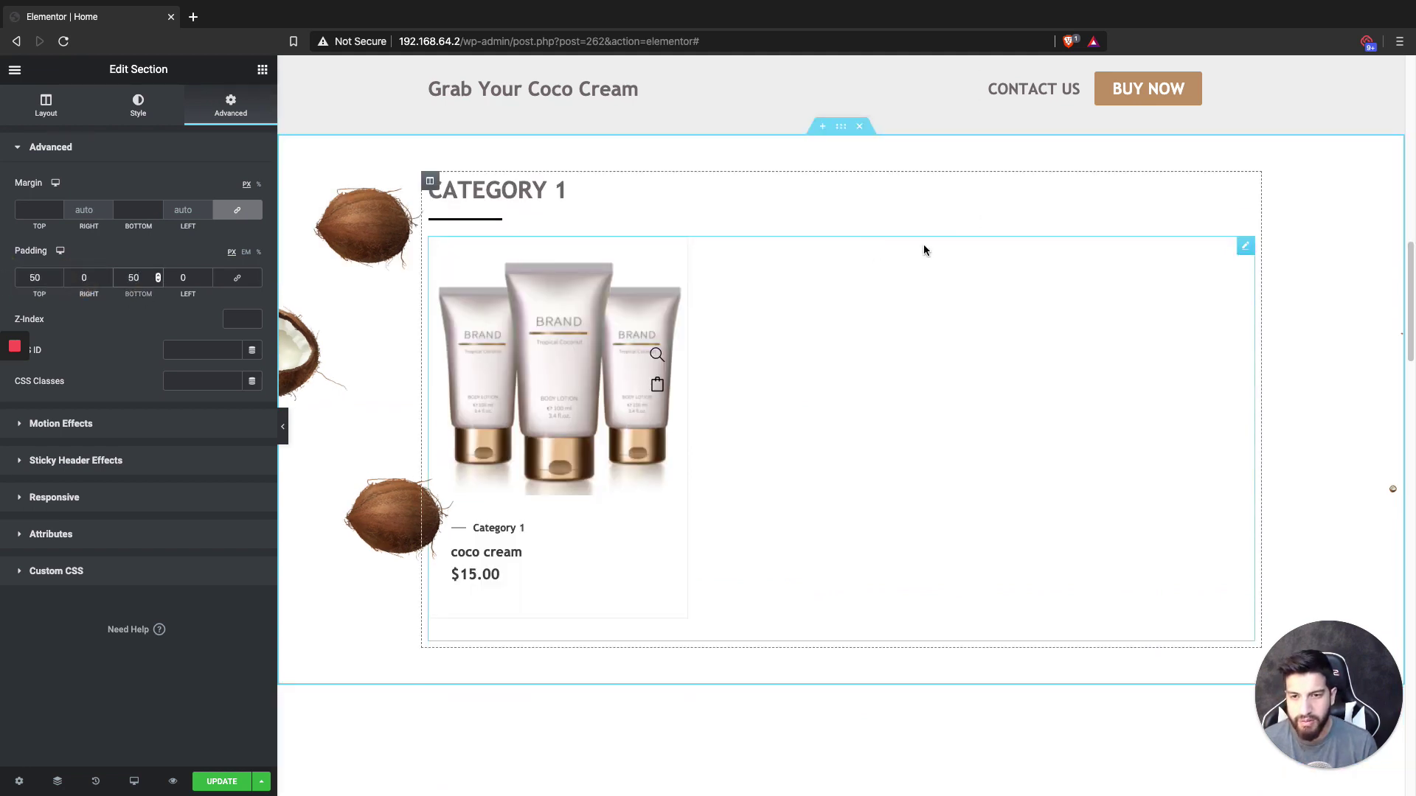
right_click(842, 163)
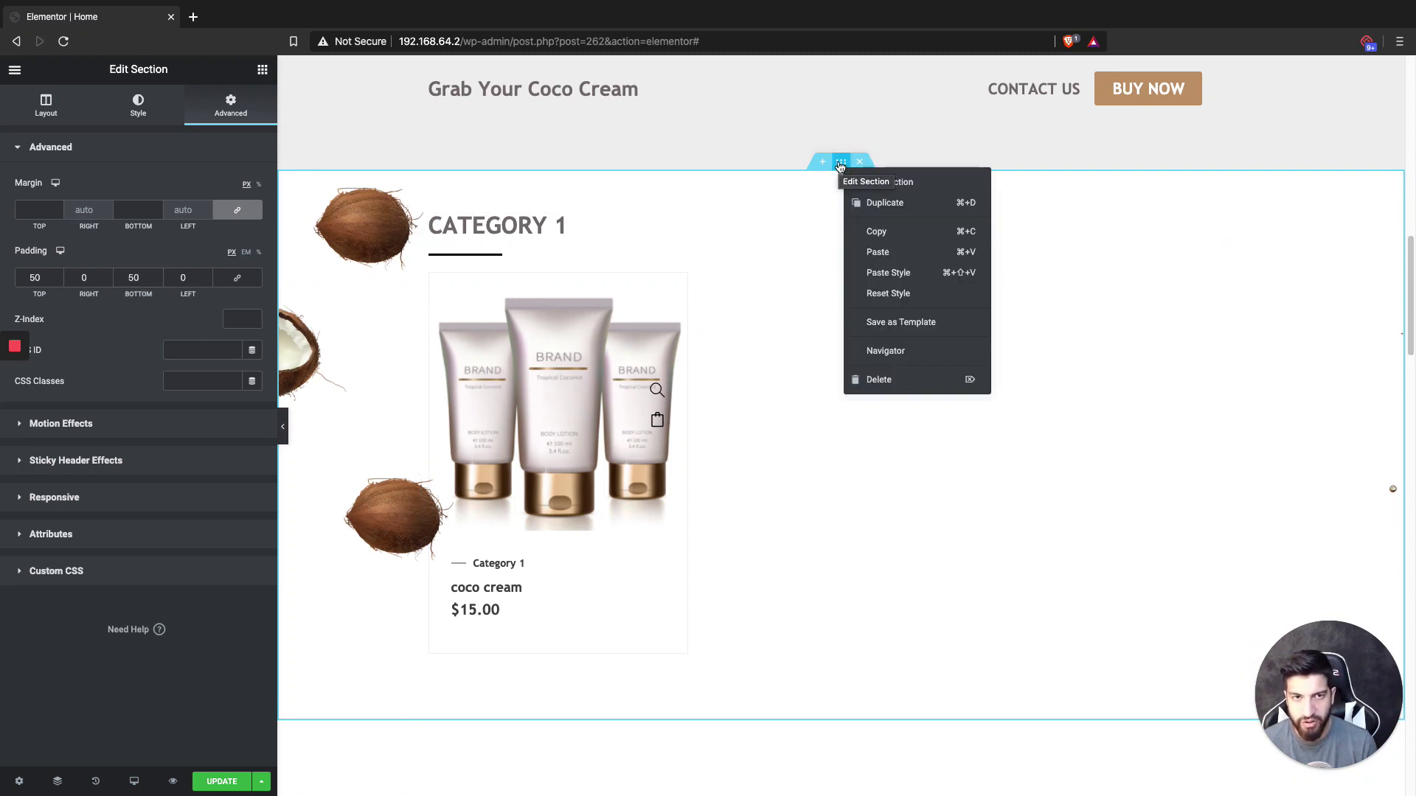
left_click(891, 203)
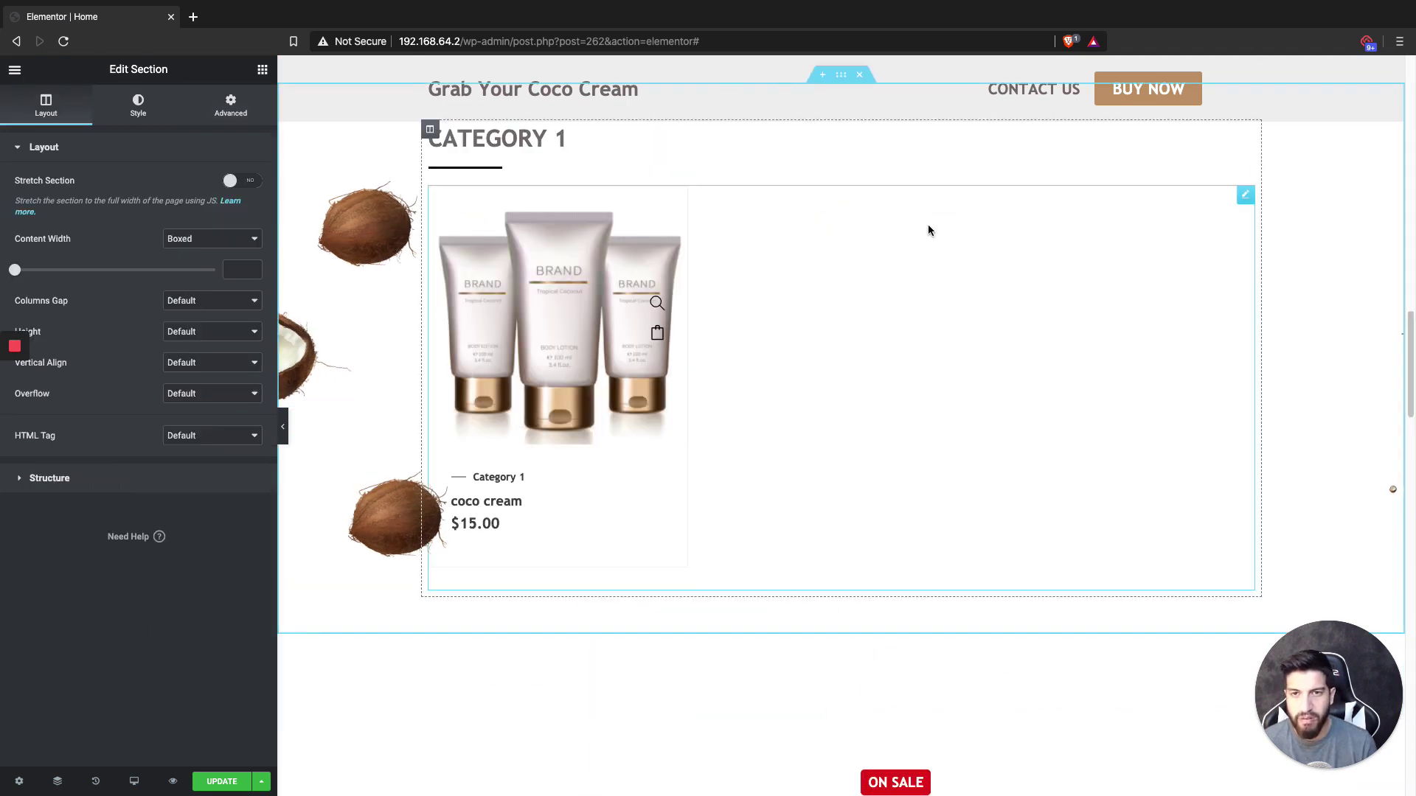
left_click(889, 344)
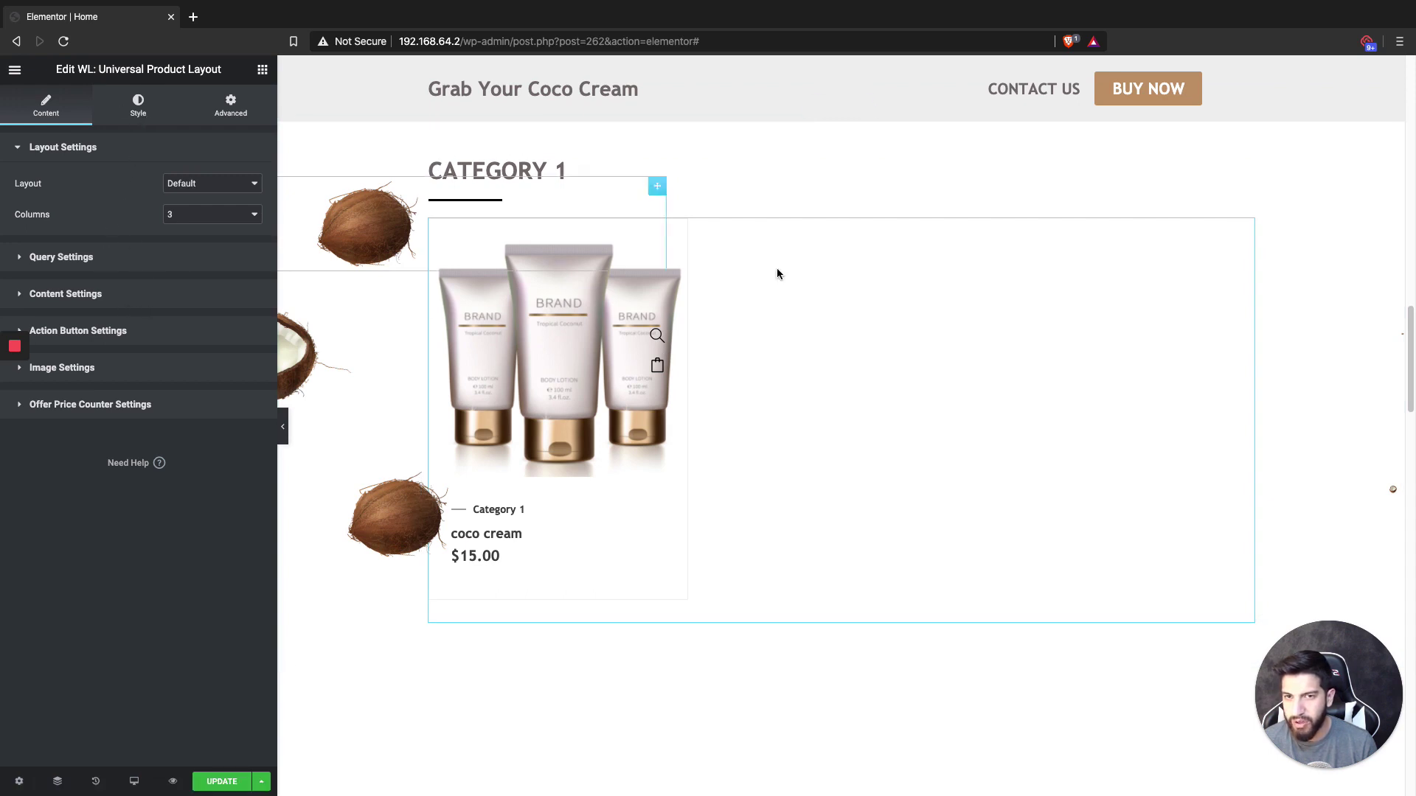
scroll(872, 240, "up", 2)
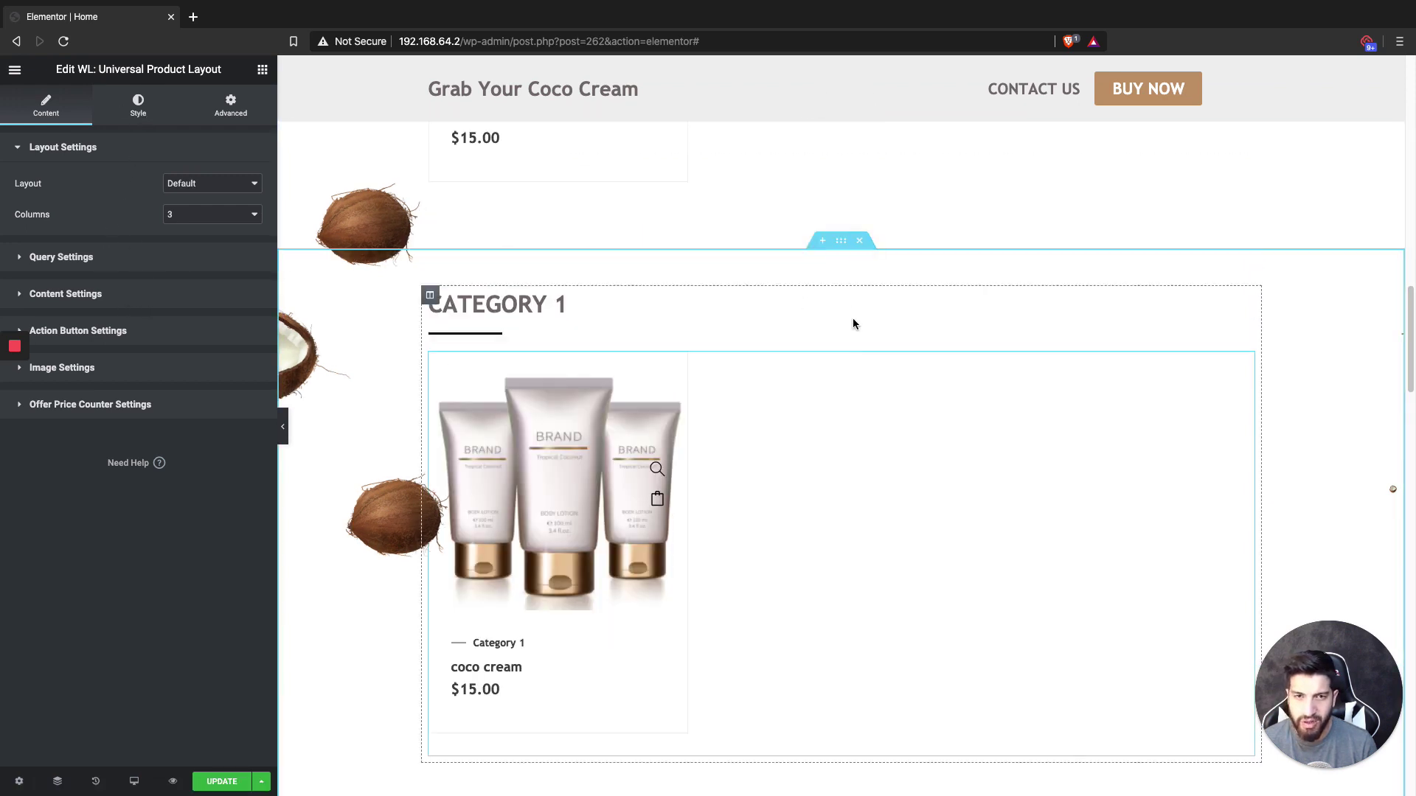
left_click(860, 245)
scroll(811, 272, "up", 1)
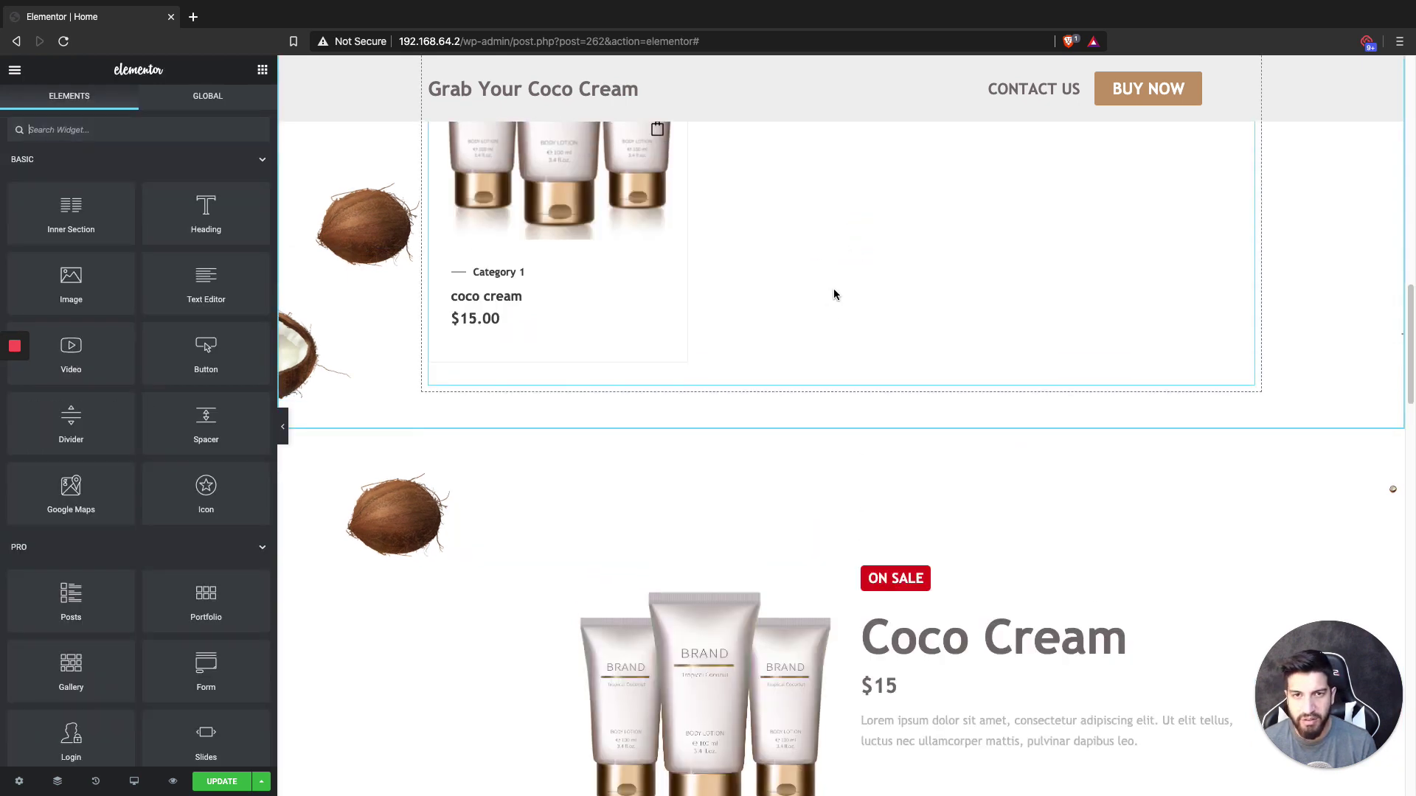
key("ctrl+z")
left_click(823, 402)
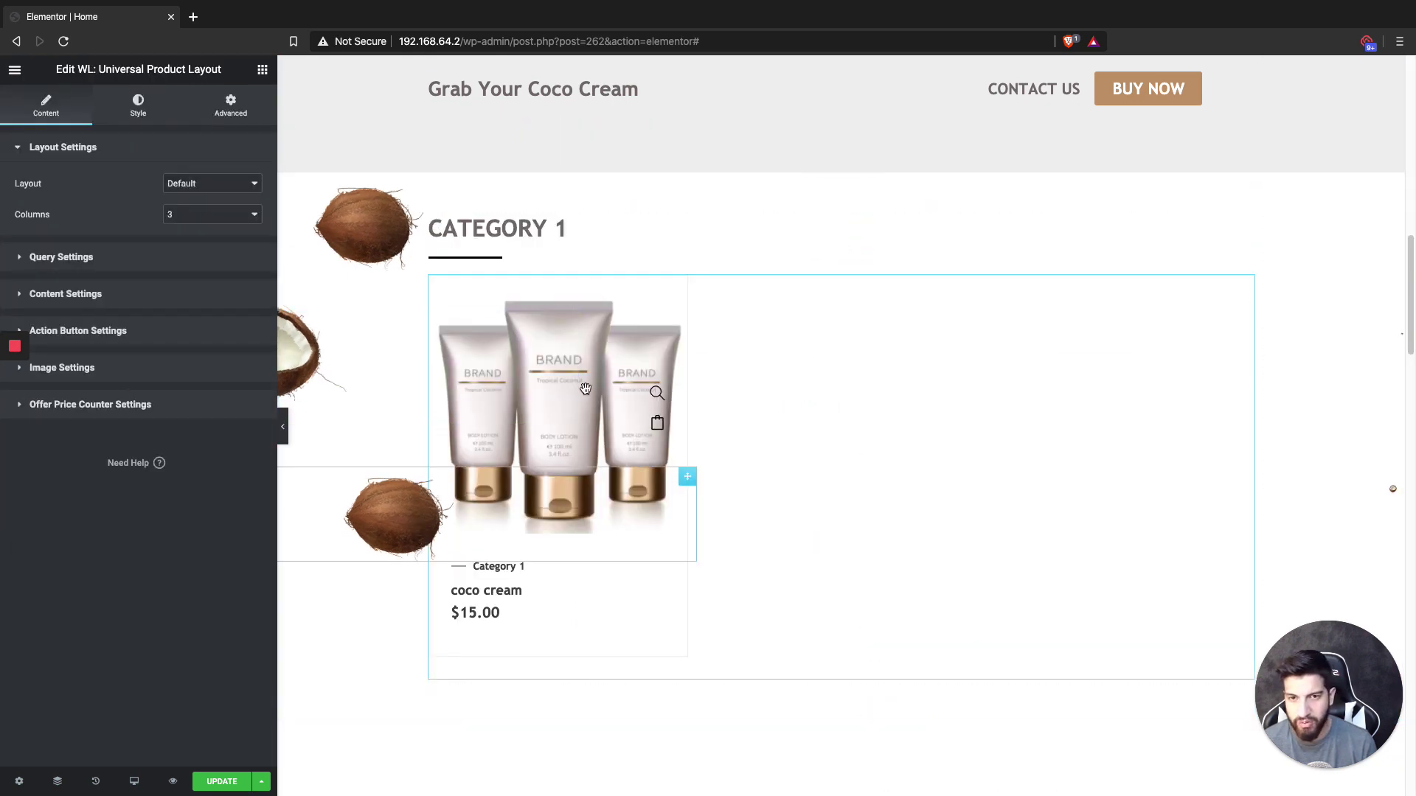
- Look over the product grid's Style options, then return to its Content settings
left_click(137, 103)
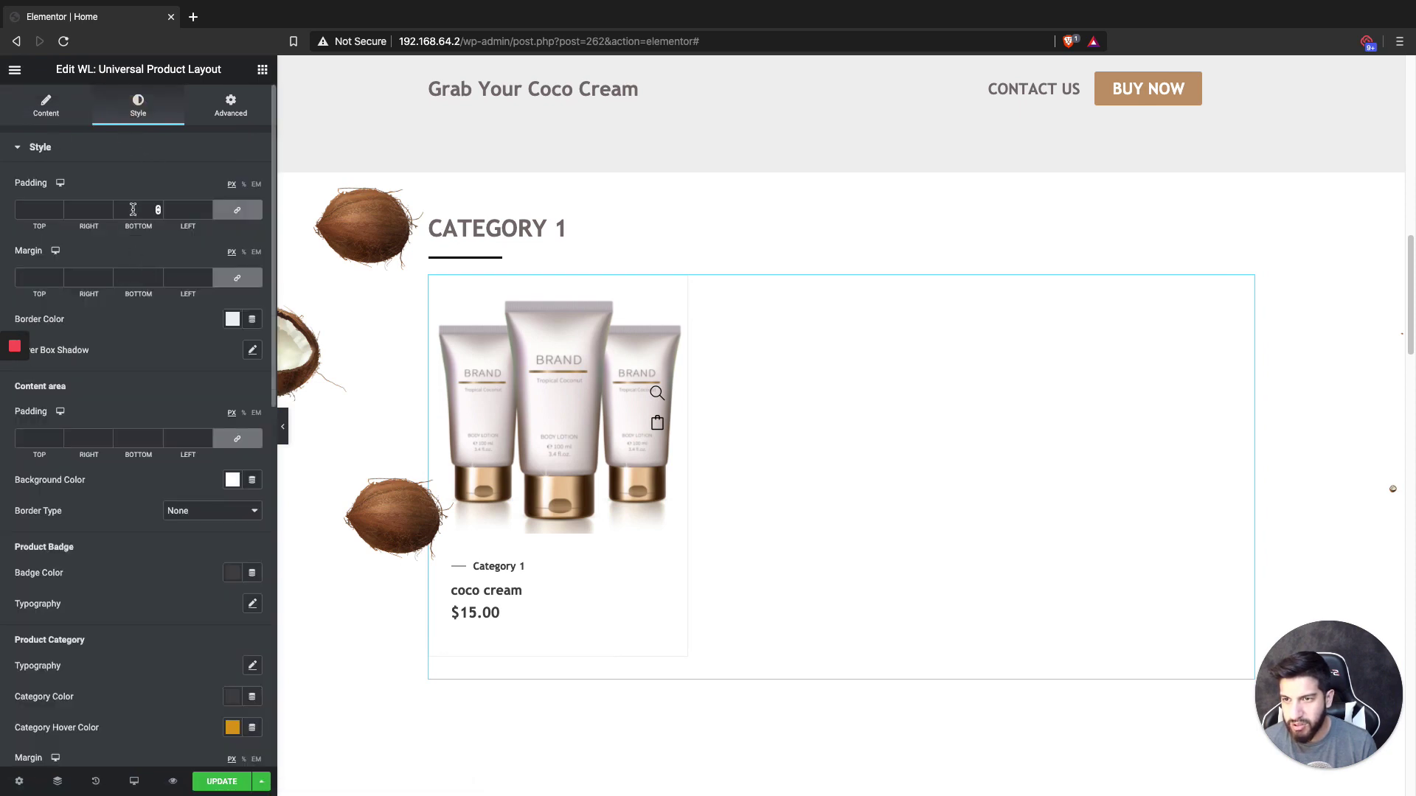
scroll(140, 199, "down", 1)
scroll(147, 184, "up", 1)
left_click(54, 118)
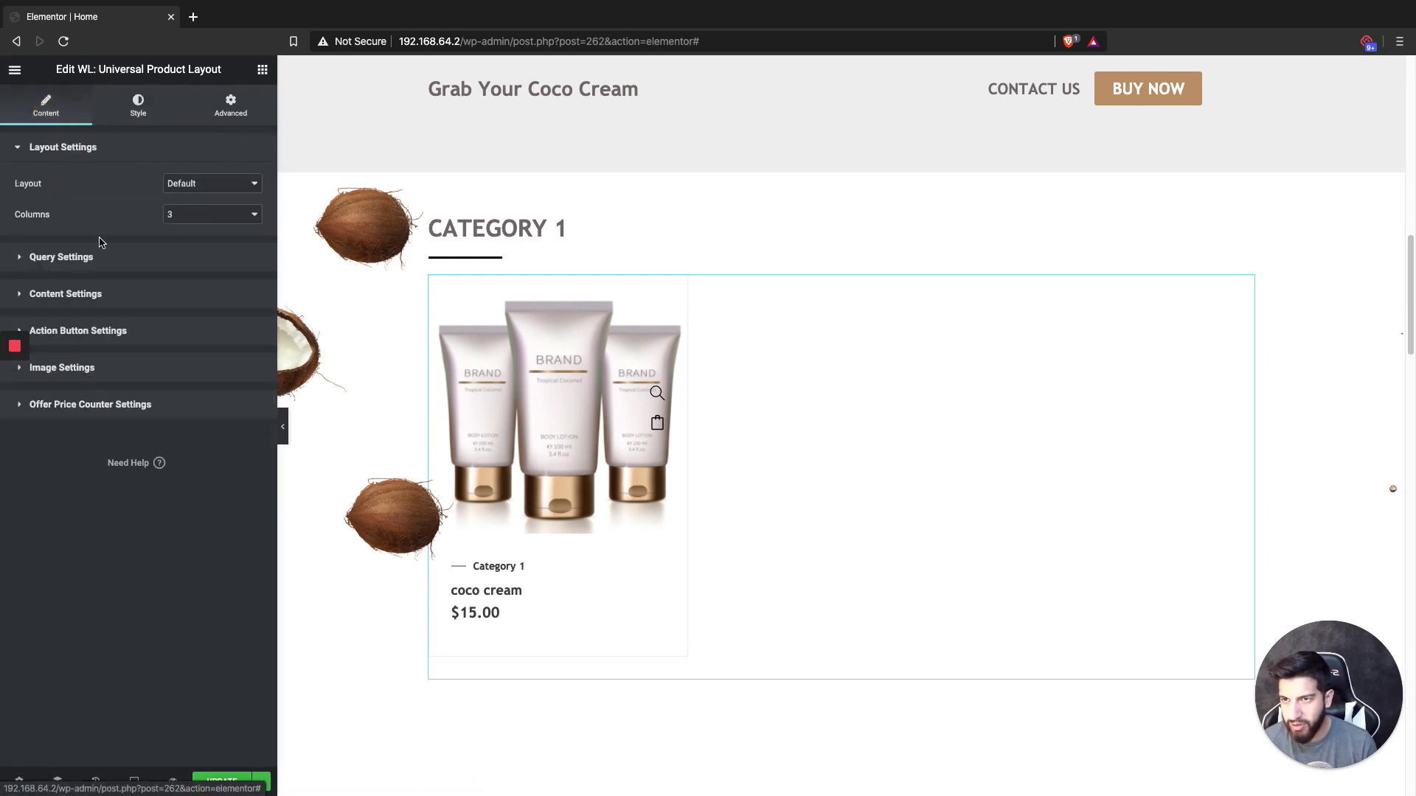
- Try card Styles Two to Four, keep Style One, and enable Category Hide
left_click(113, 295)
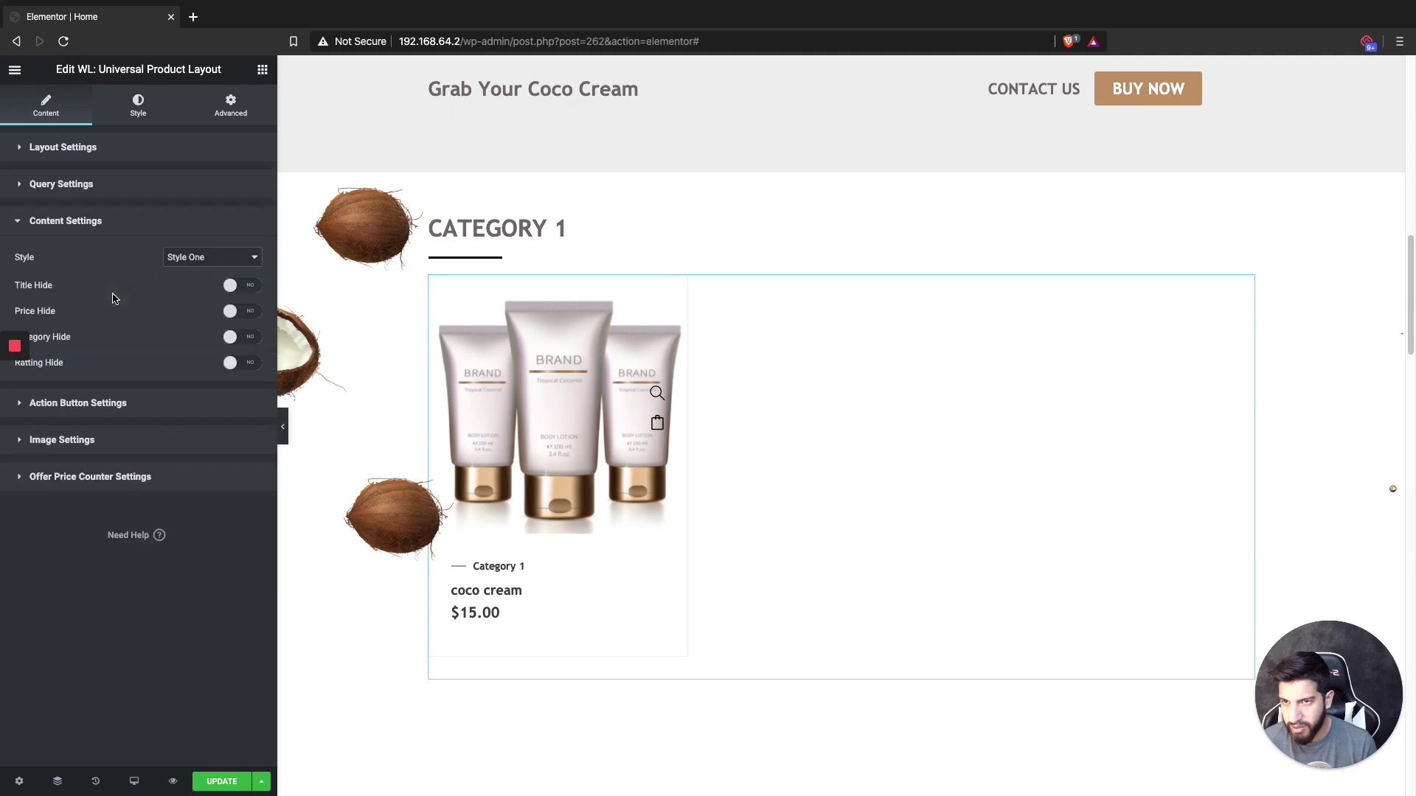
left_click(189, 258)
left_click(190, 270)
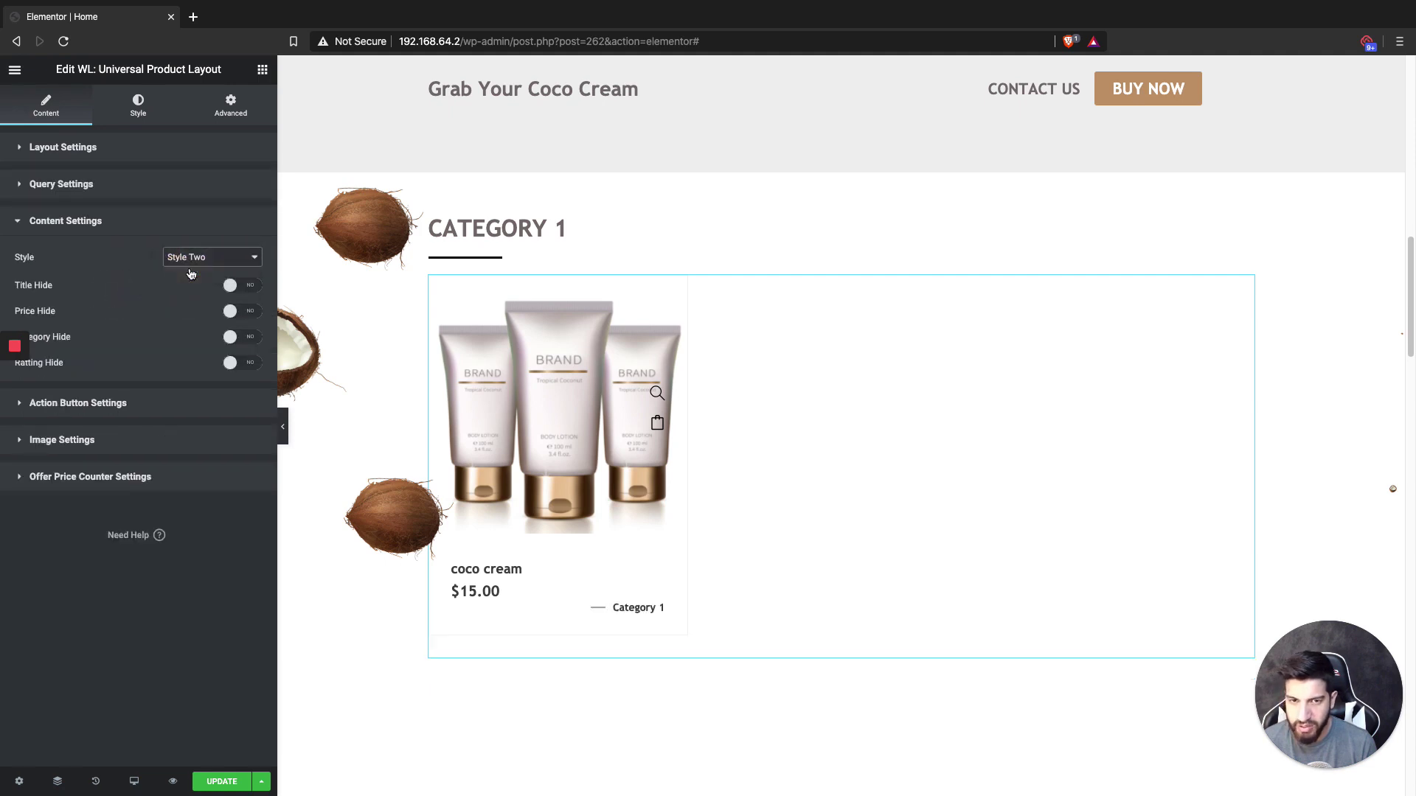
left_click(202, 255)
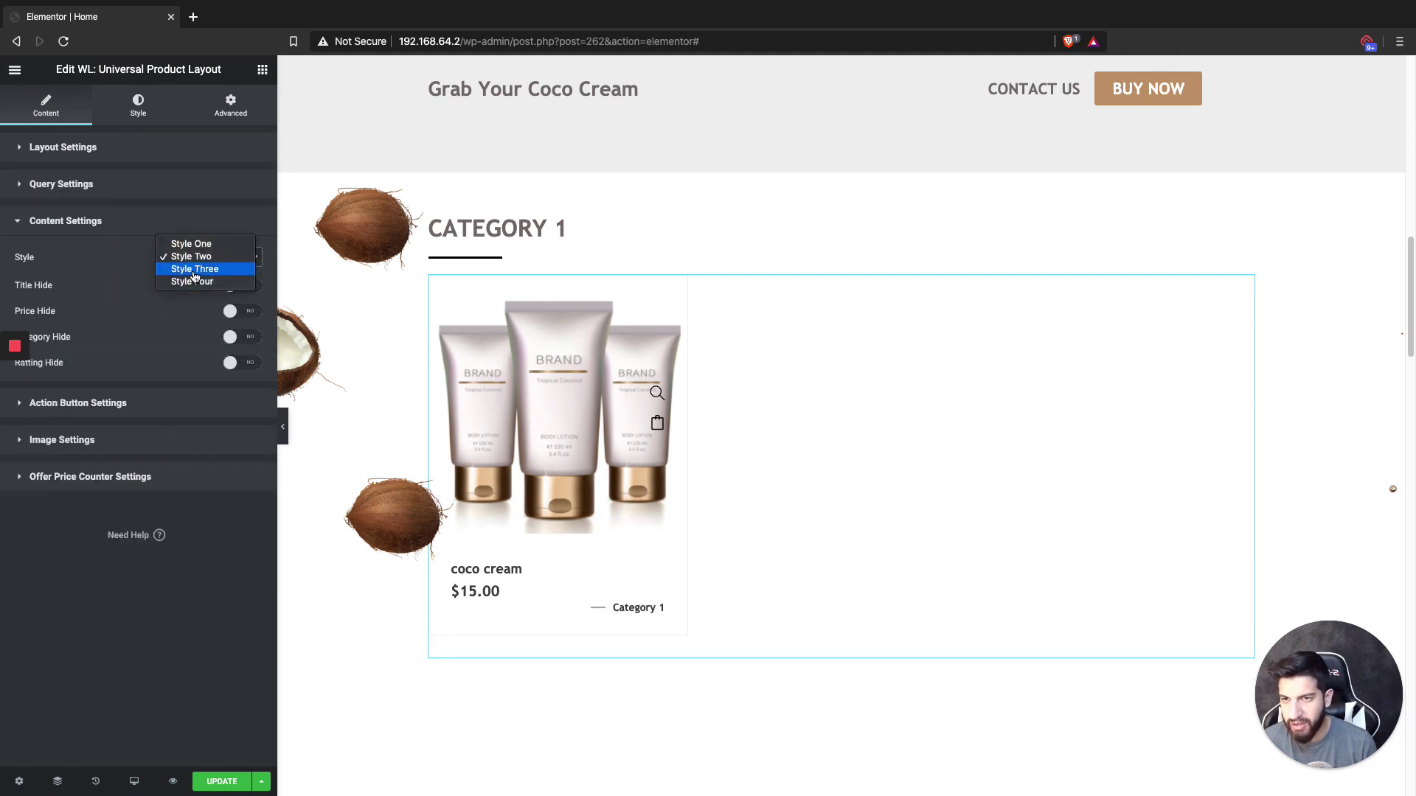
left_click(193, 273)
left_click(206, 259)
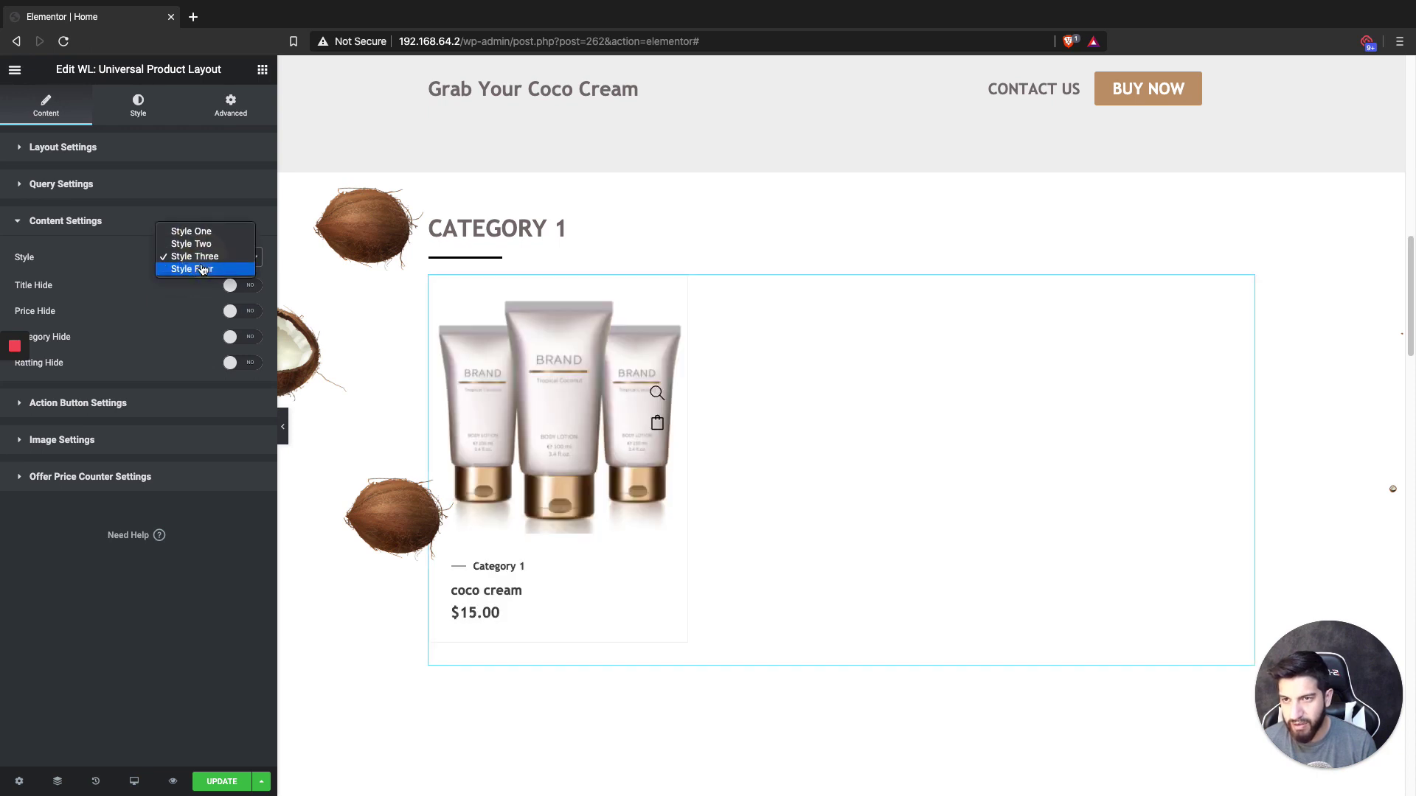
left_click(202, 267)
left_click(211, 258)
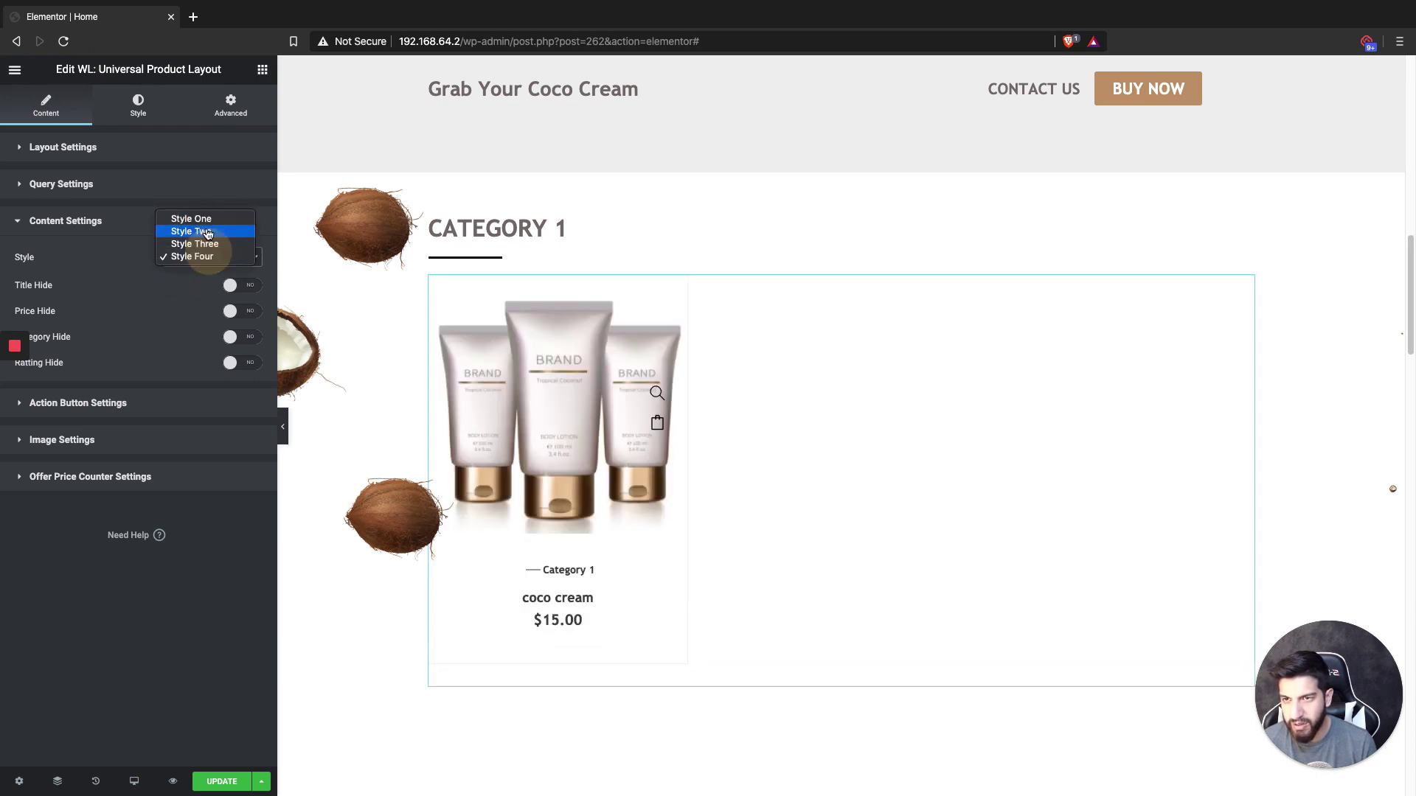
left_click(206, 216)
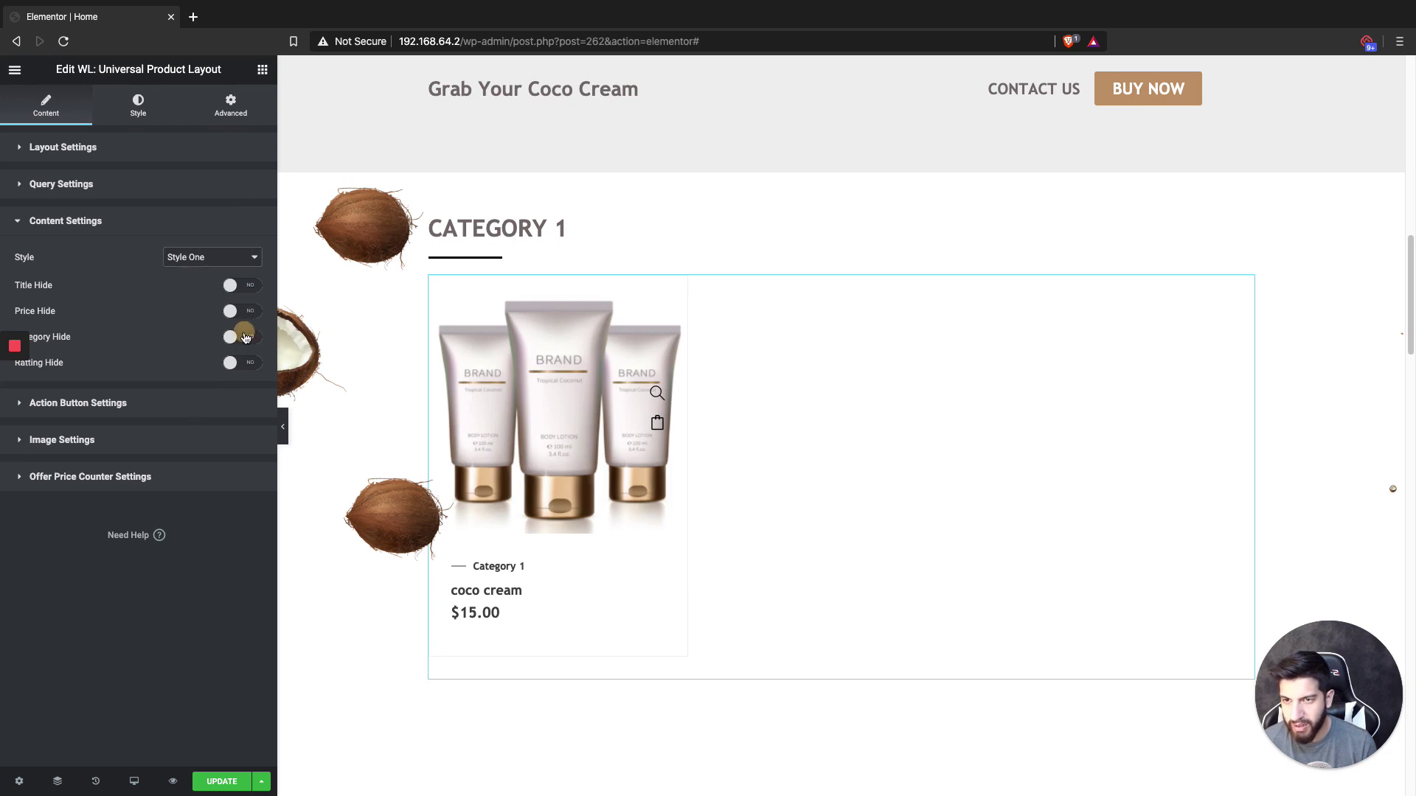
left_click(243, 337)
- Set the action buttons to Style Two after trying Style Three, then check Image Settings
left_click(174, 403)
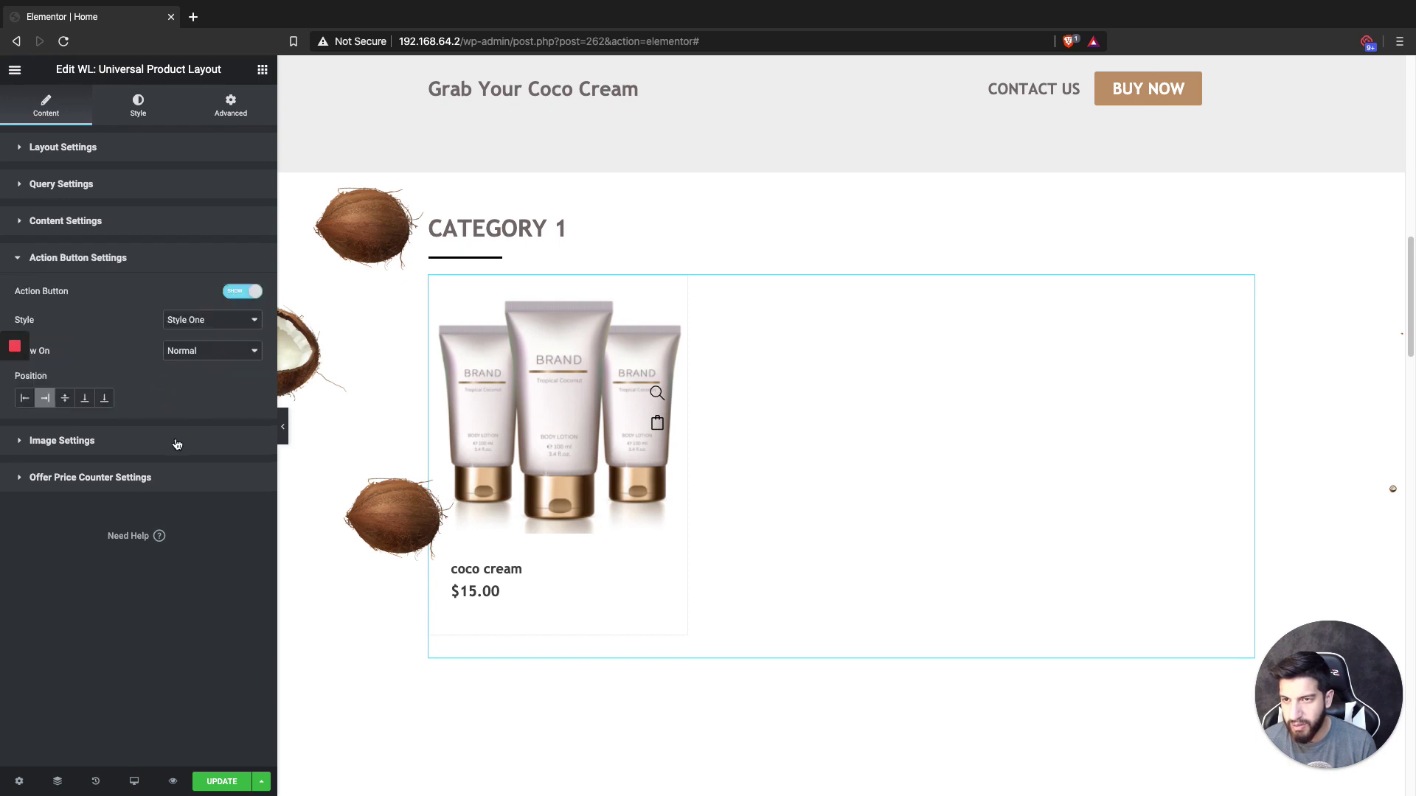
left_click(210, 322)
left_click(208, 334)
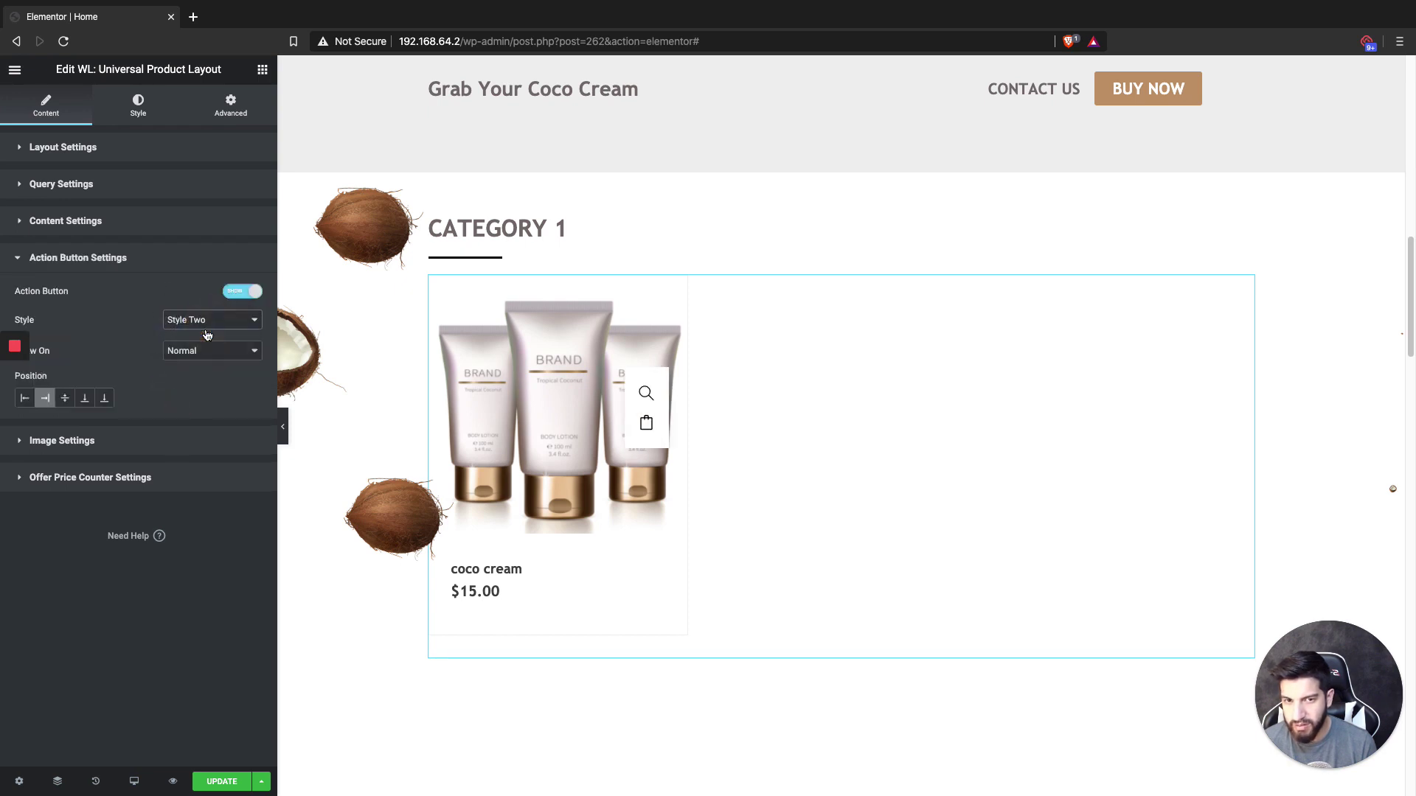
left_click(208, 324)
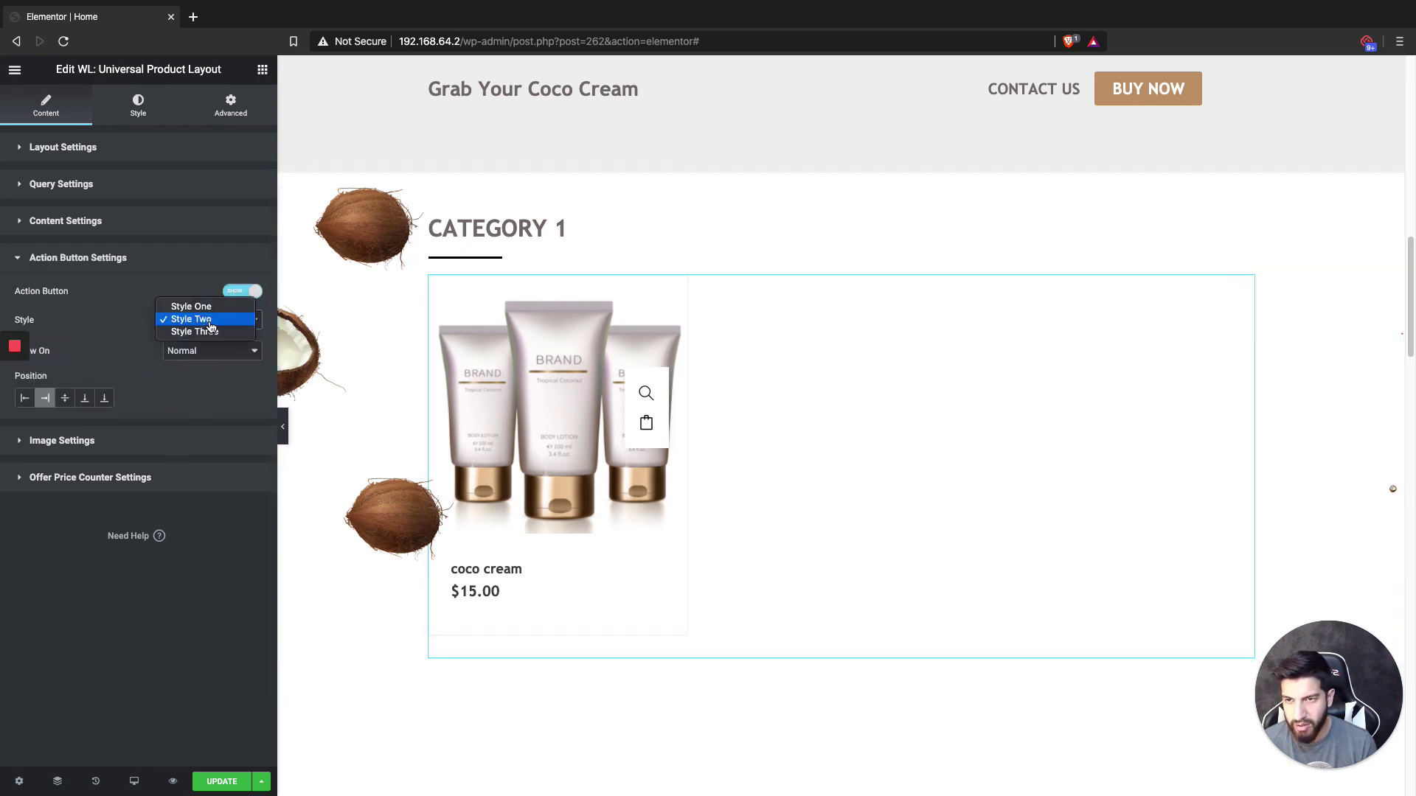
left_click(195, 333)
left_click(203, 322)
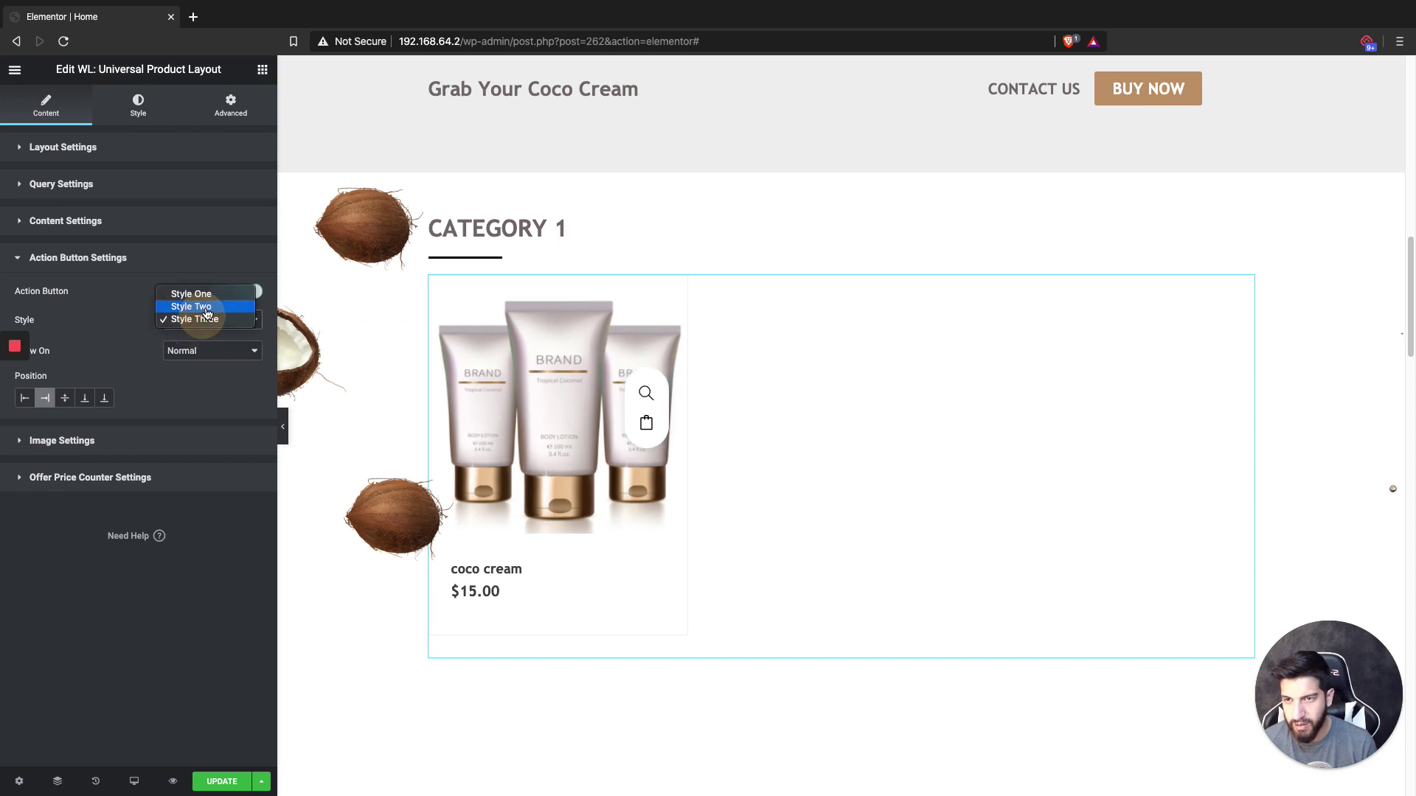
left_click(193, 307)
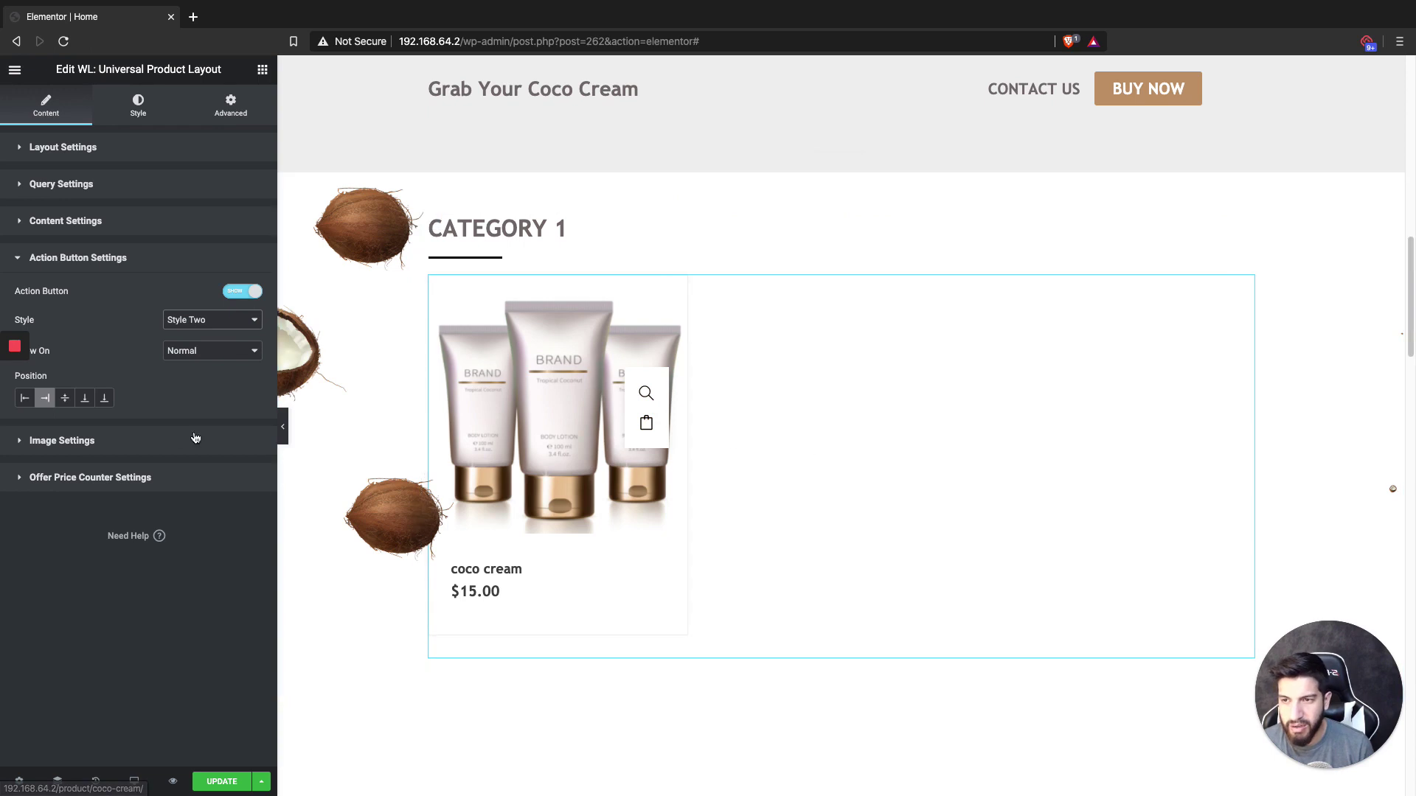
left_click(127, 439)
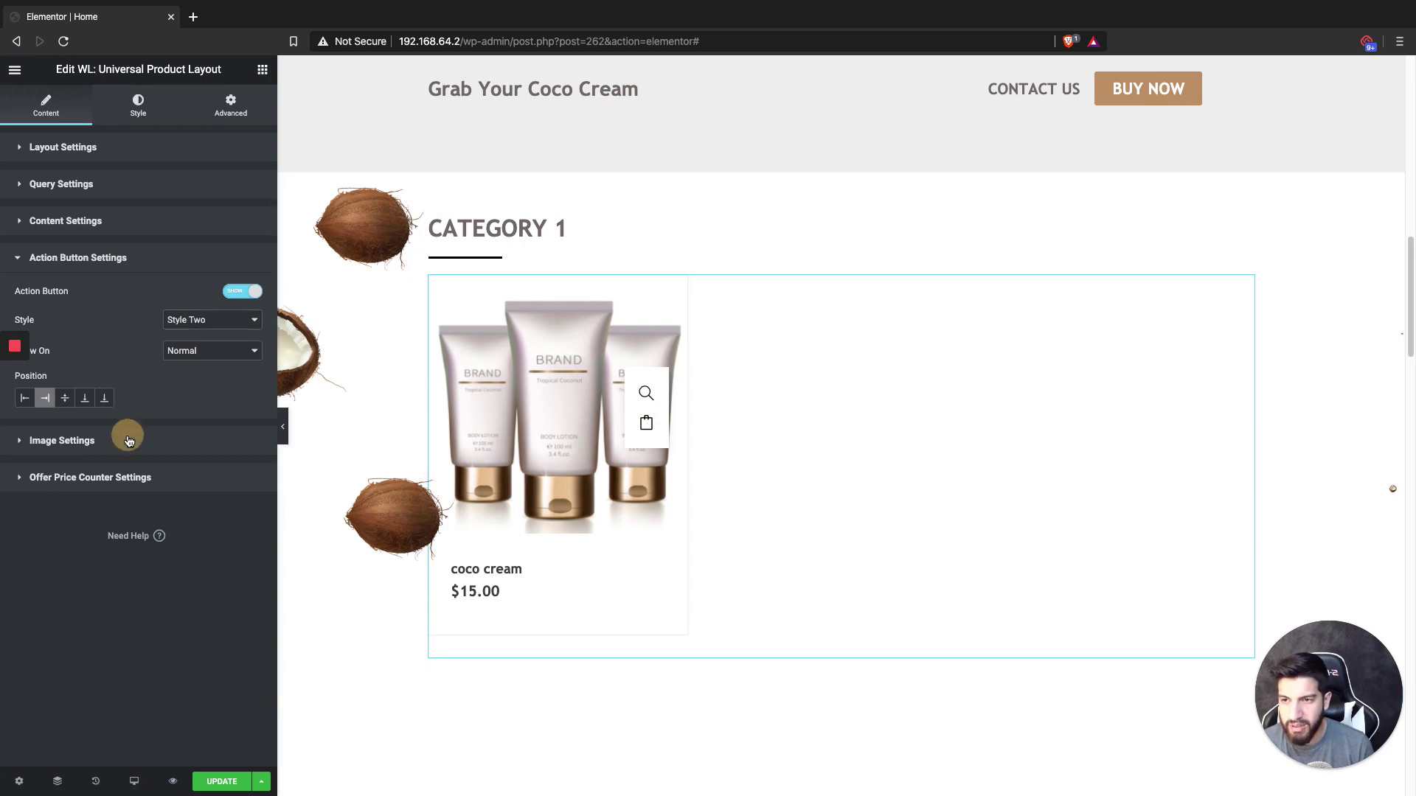
left_click(102, 152)
- Duplicate the Category 1 section and retitle the copy's heading CATEGORY 2
right_click(843, 169)
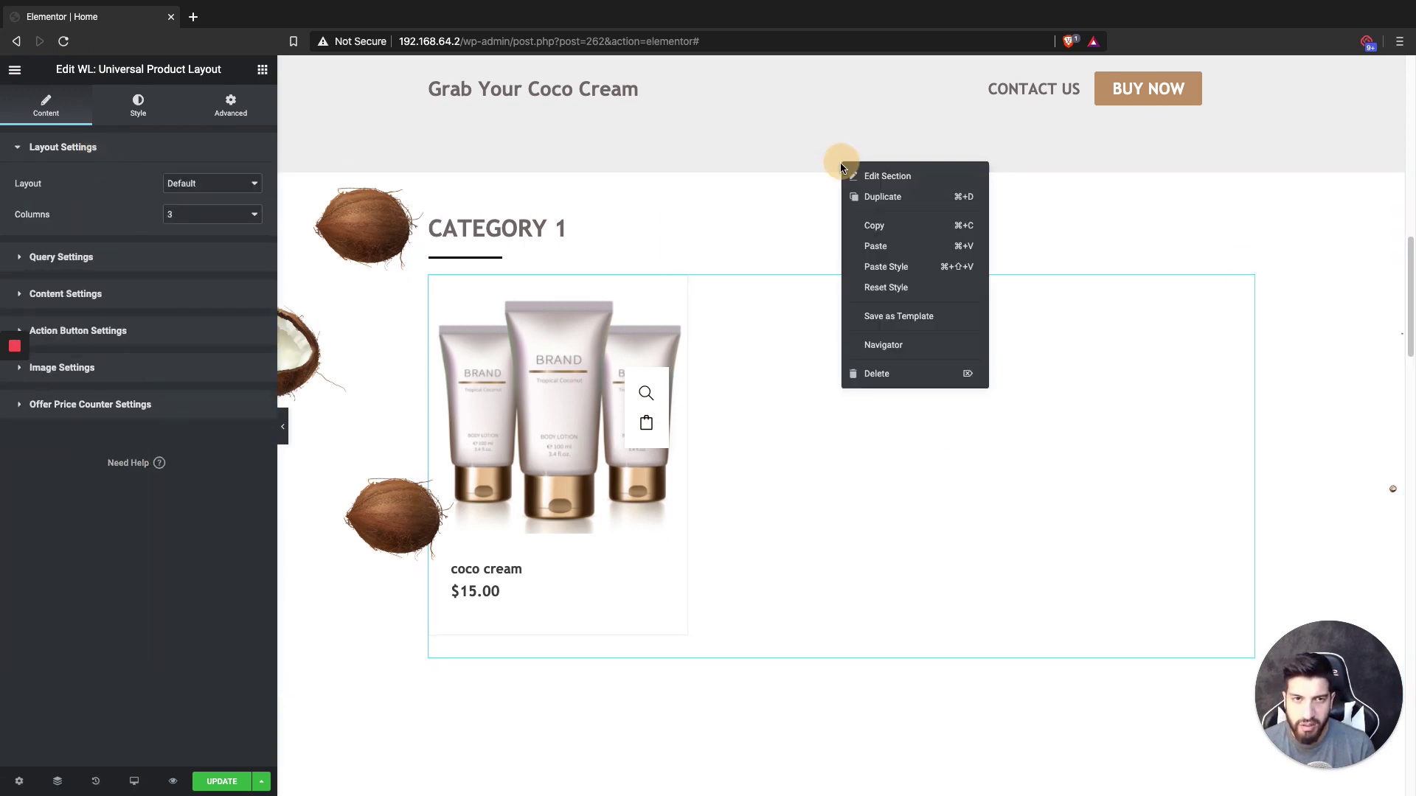
key("super+d")
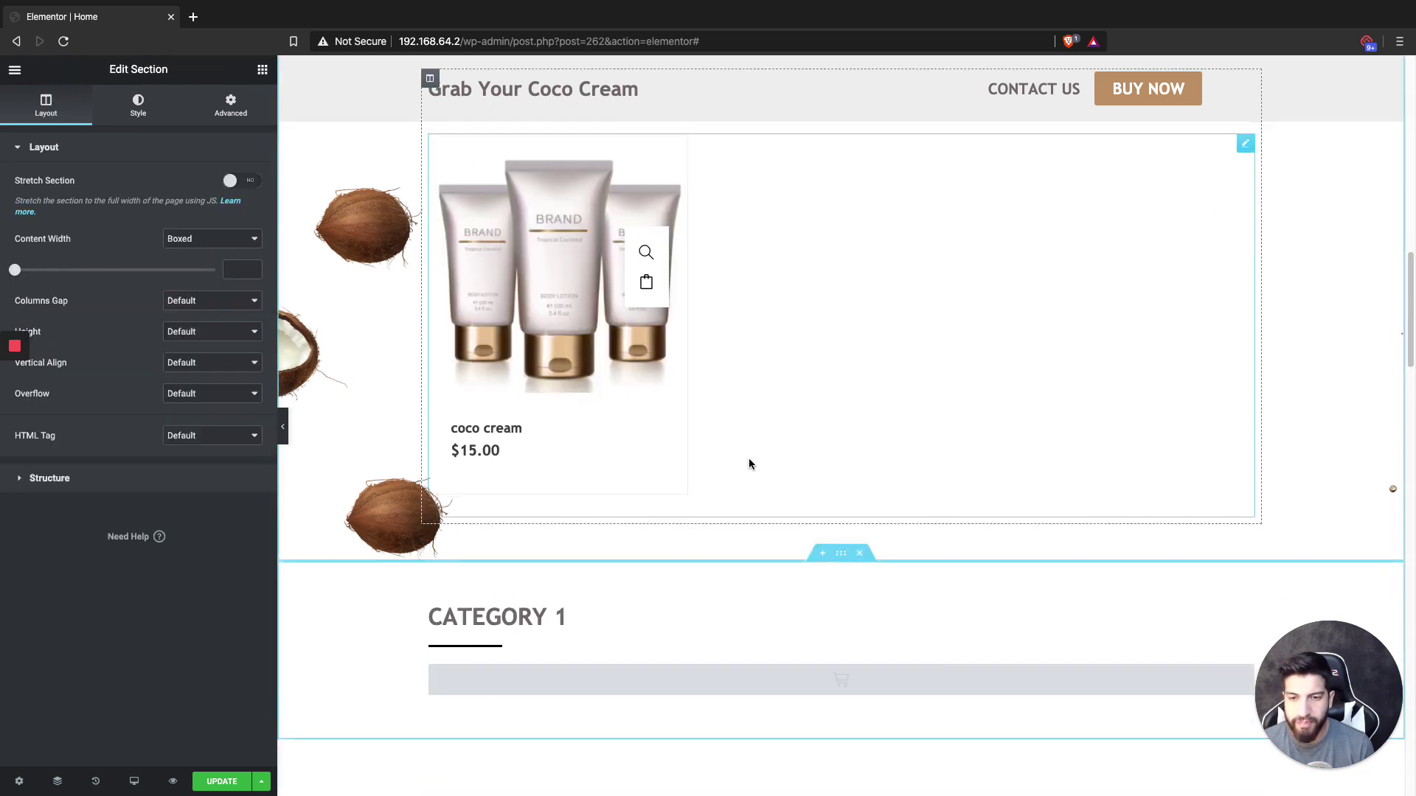
left_click(677, 328)
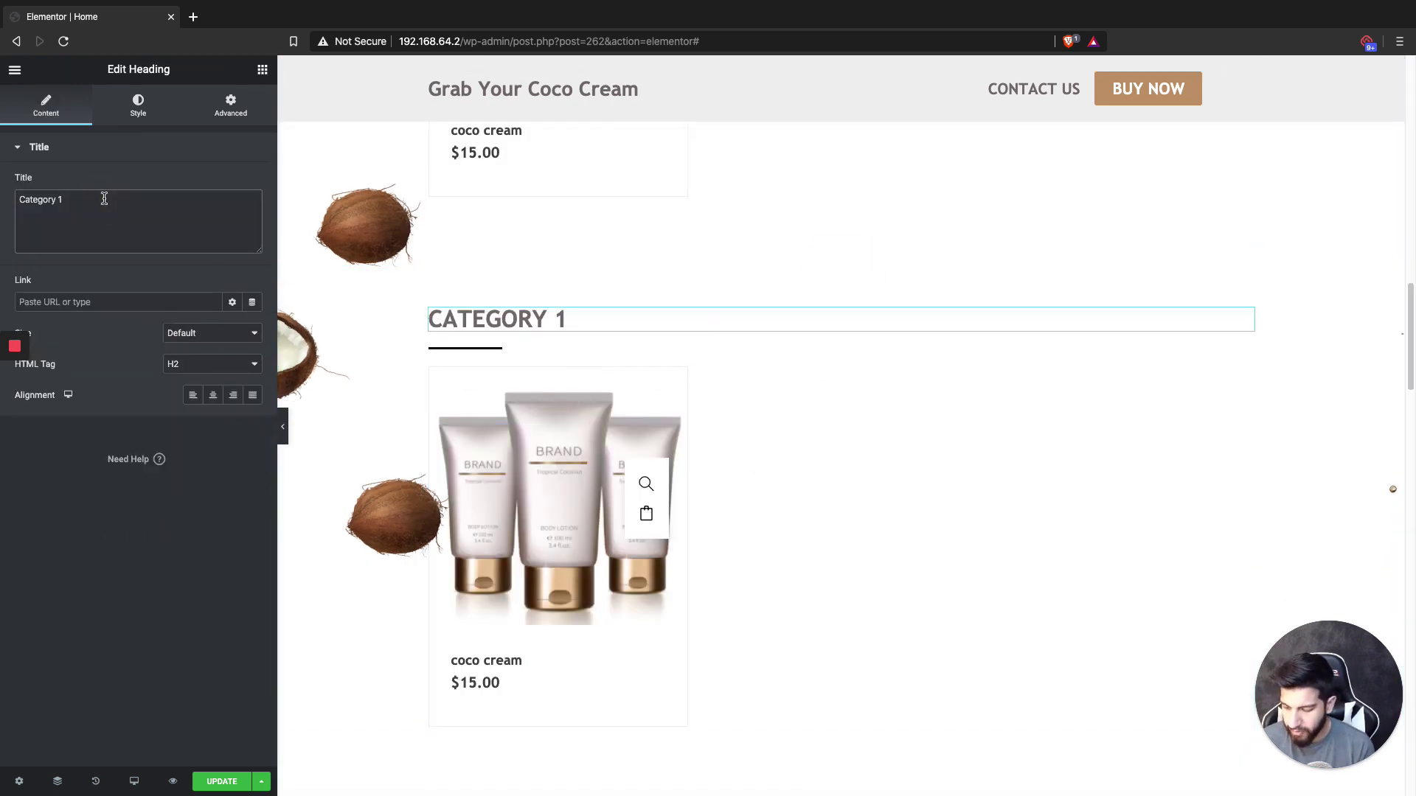
scroll(825, 475, "down", 1)
- Change the copied grid's product category filter from Category 1 to Category 2
left_click(841, 467)
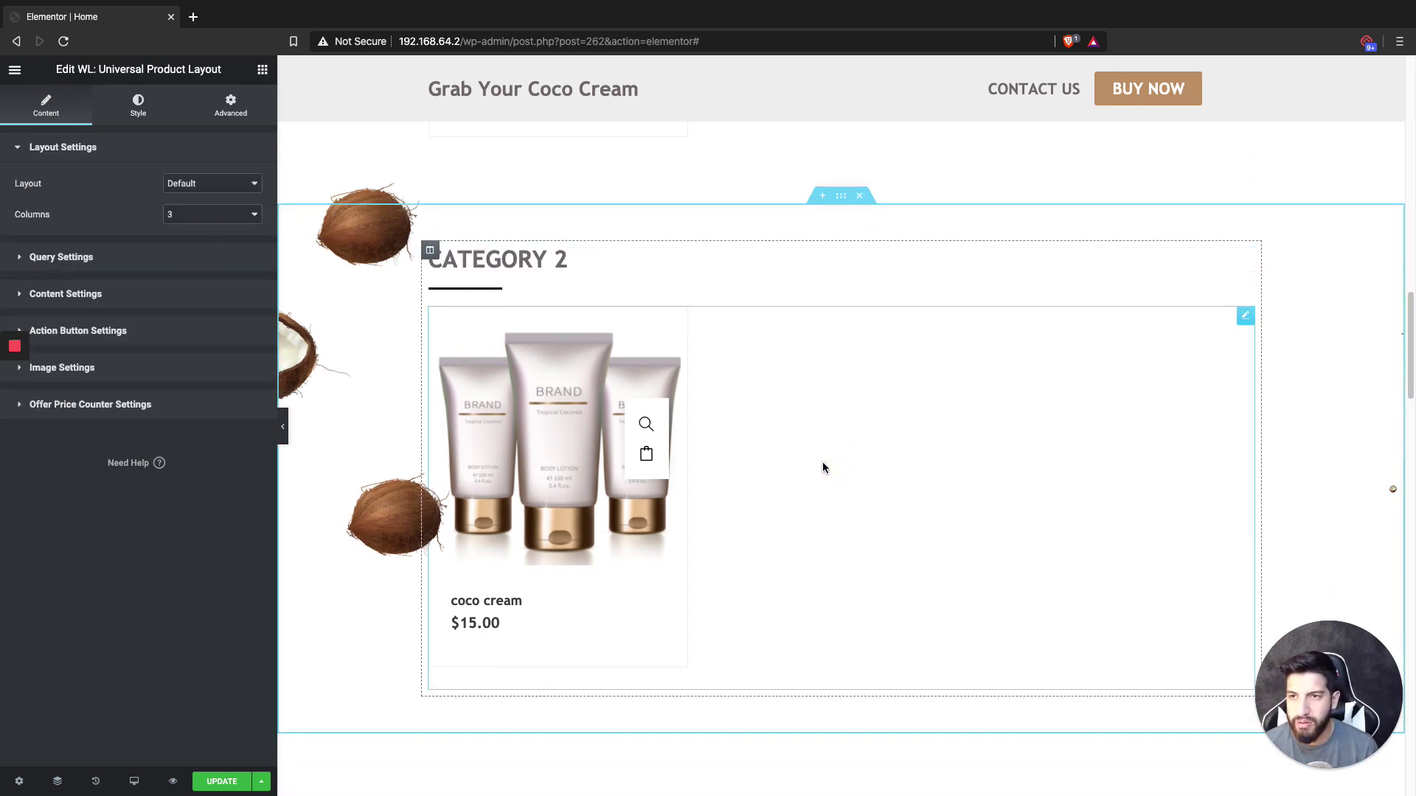
left_click(118, 258)
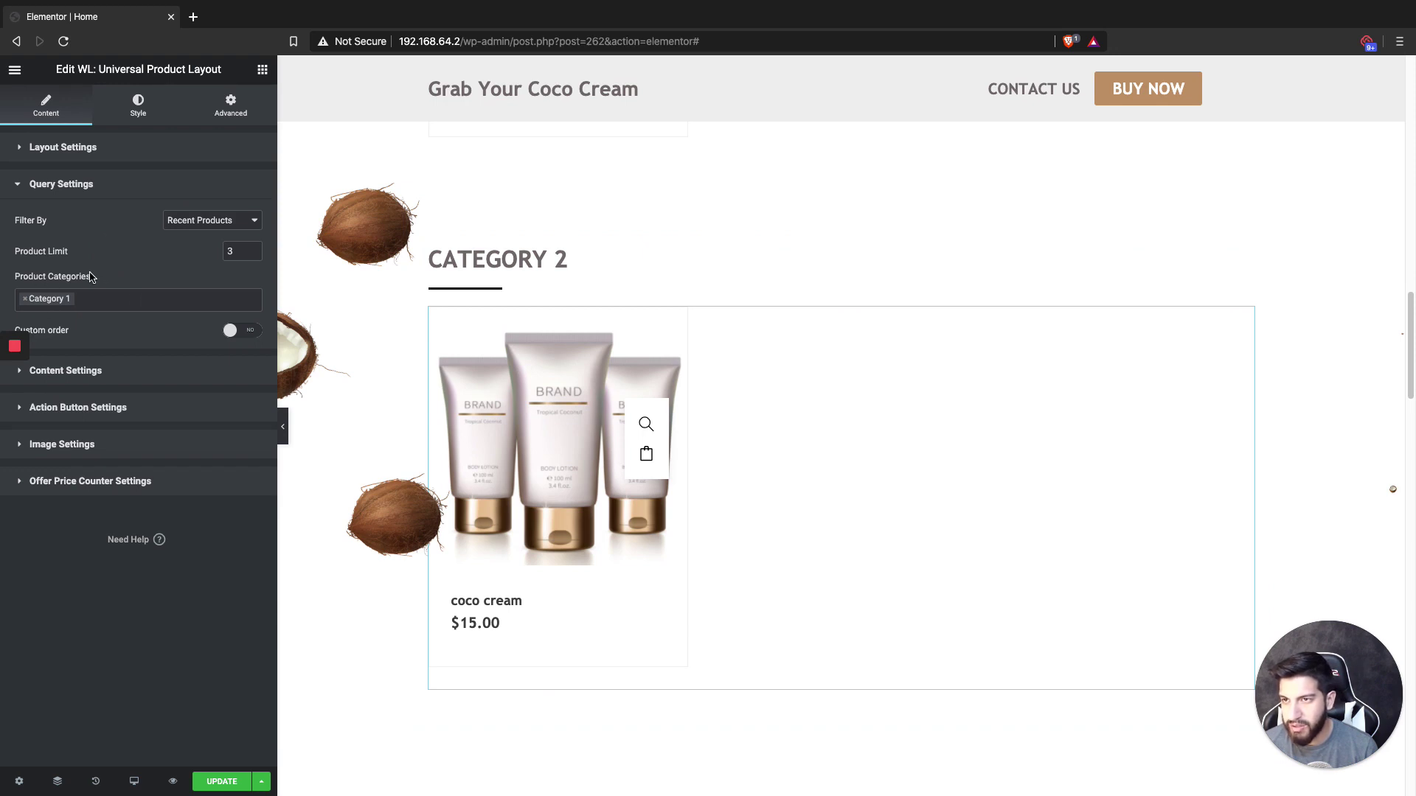
left_click(24, 302)
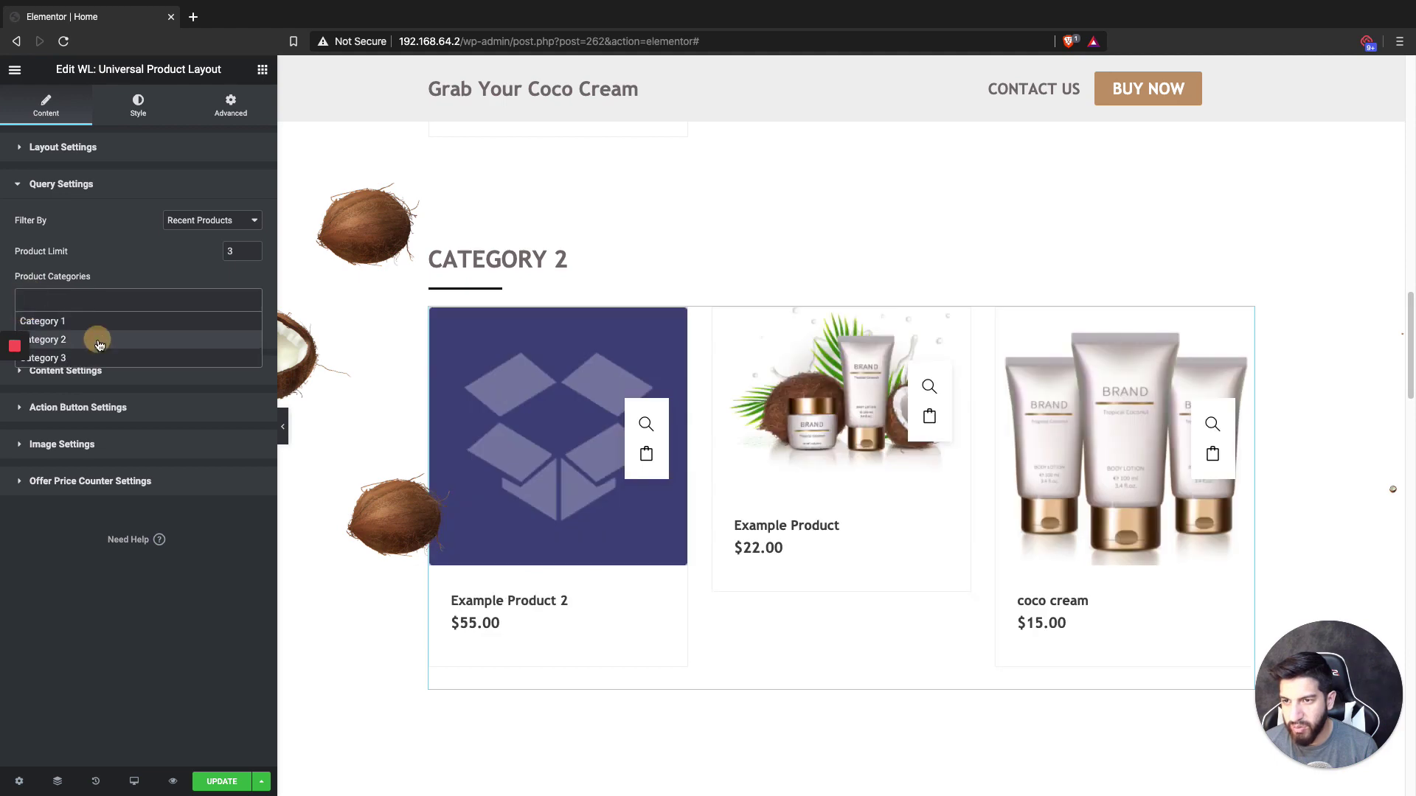
left_click(100, 344)
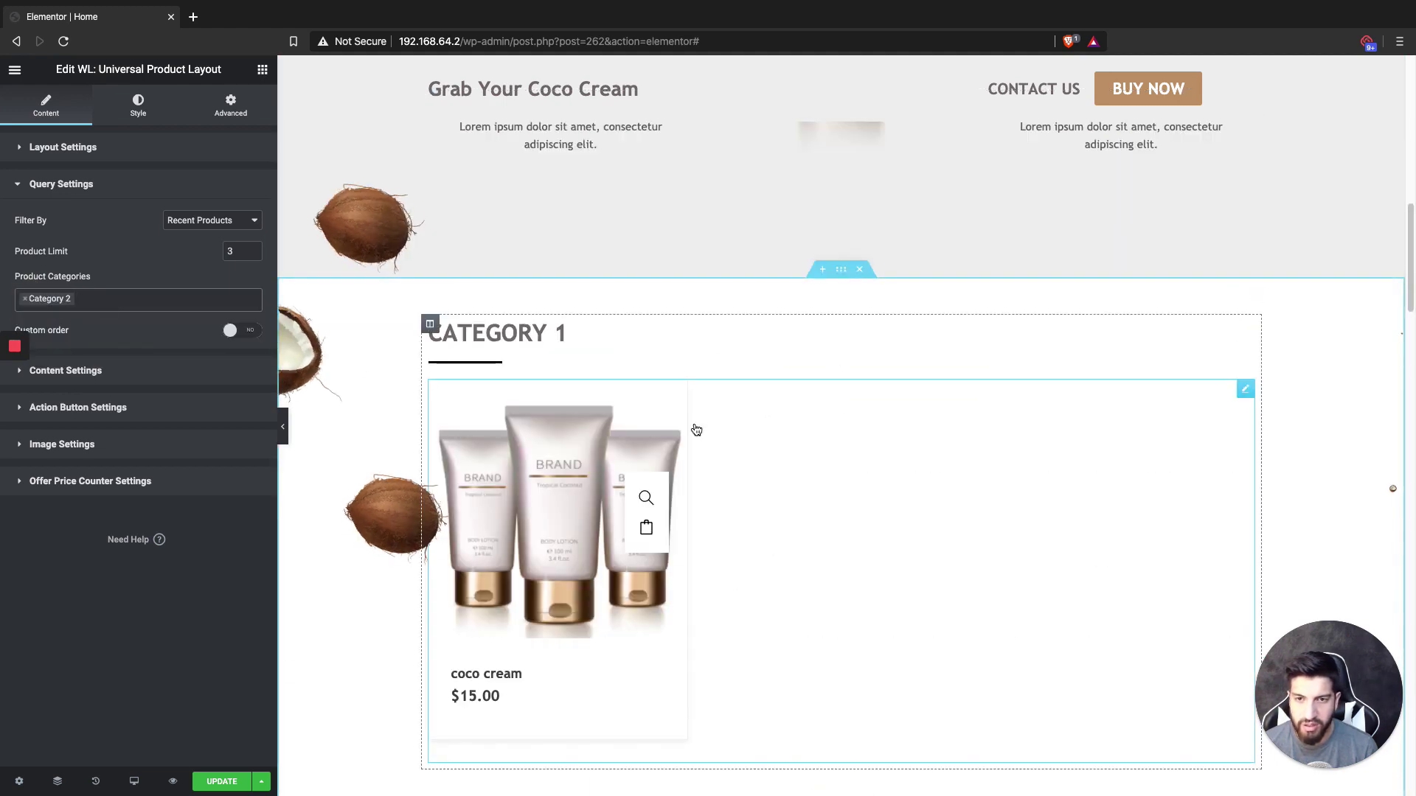
scroll(696, 430, "down", 8)
scroll(760, 414, "up", 6)
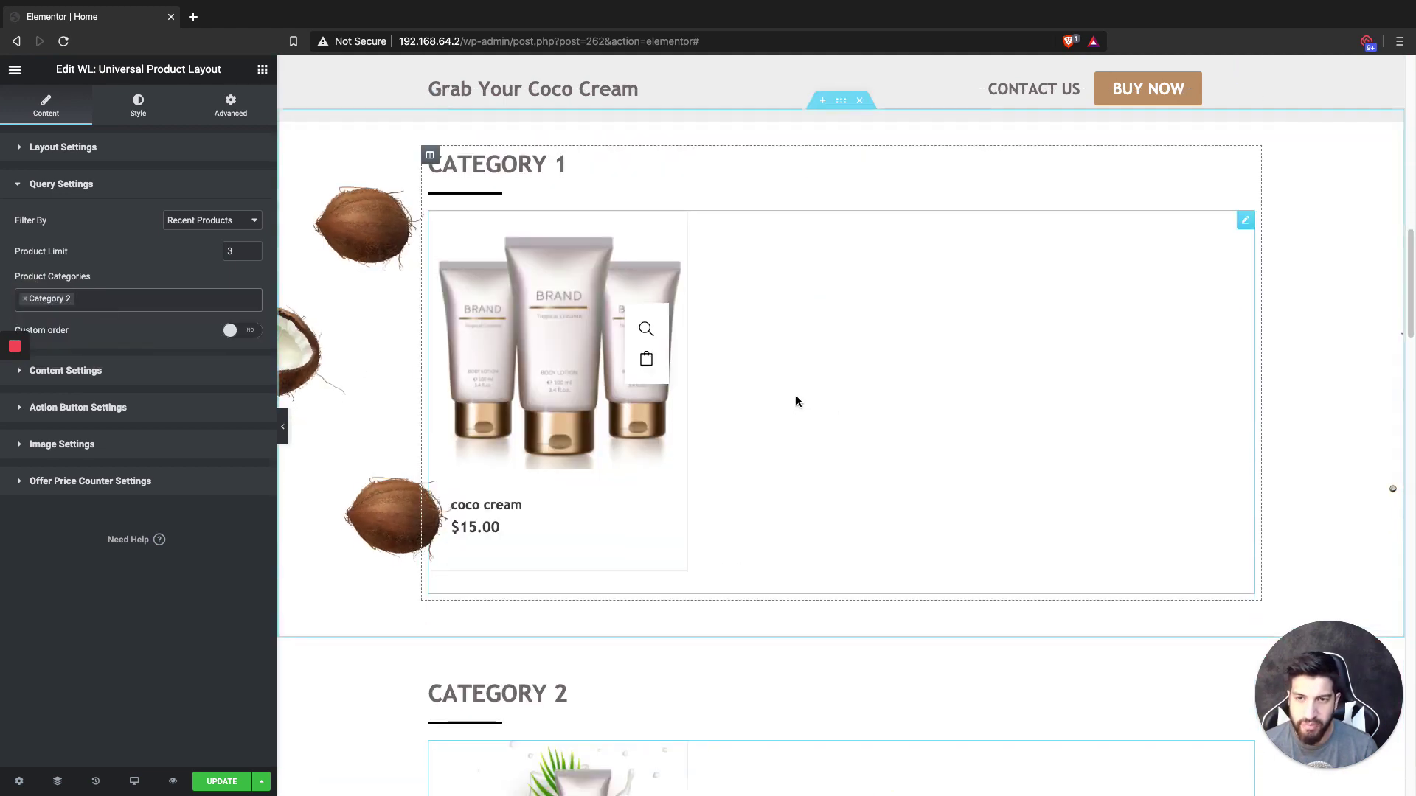
scroll(812, 399, "down", 5)
- Copy and paste the Category 2 section, then retitle the new heading Category 3
right_click(839, 299)
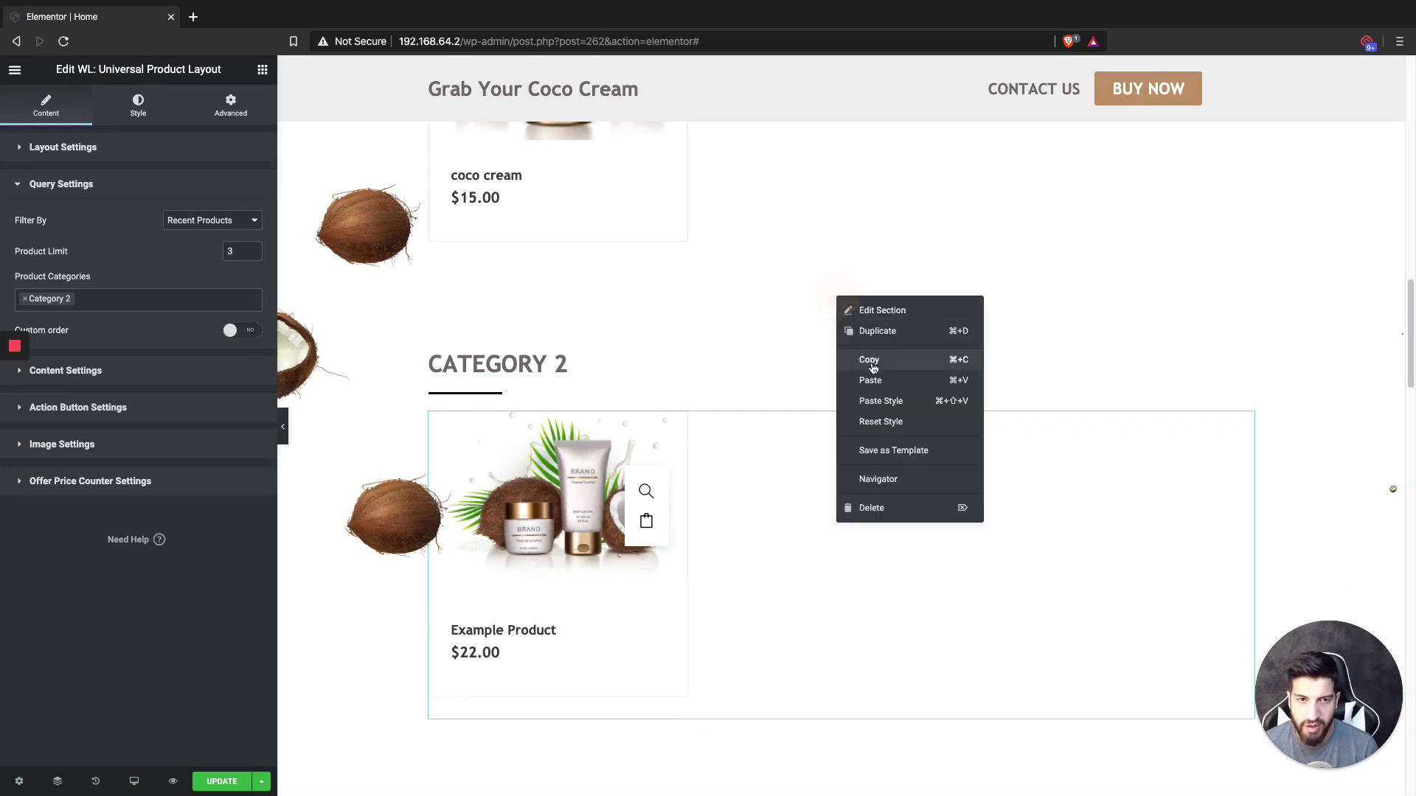
left_click(845, 351)
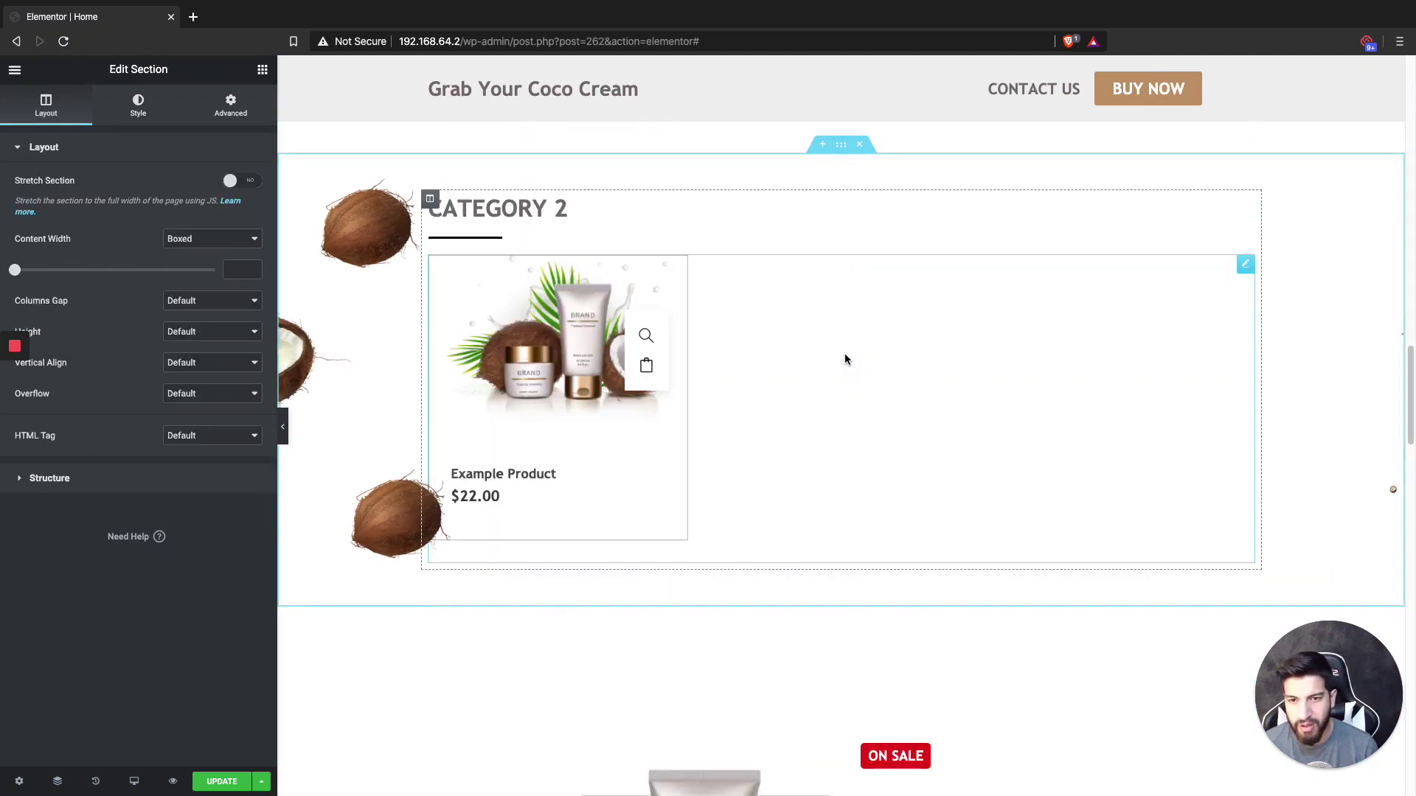
left_click(772, 367)
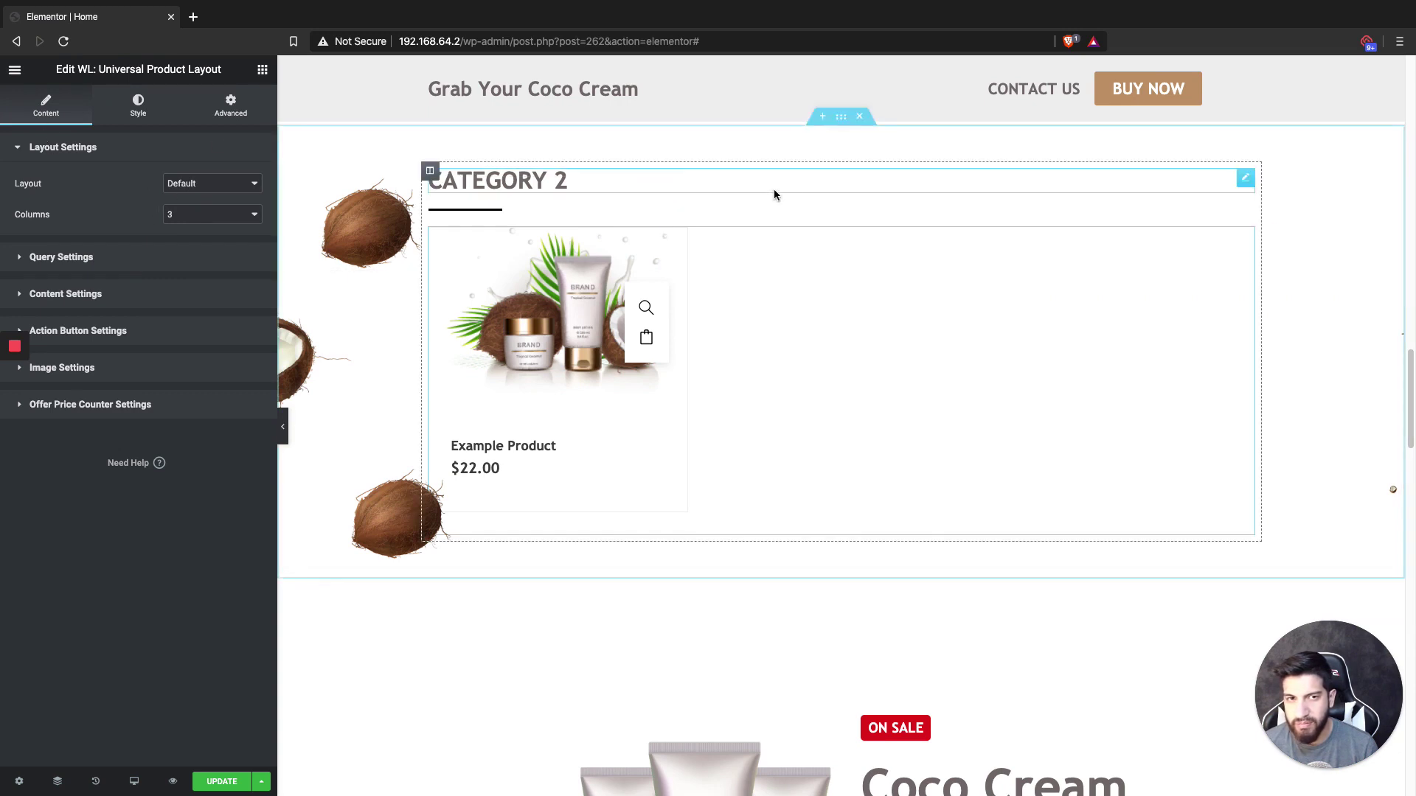
left_click(799, 178)
left_click(151, 199)
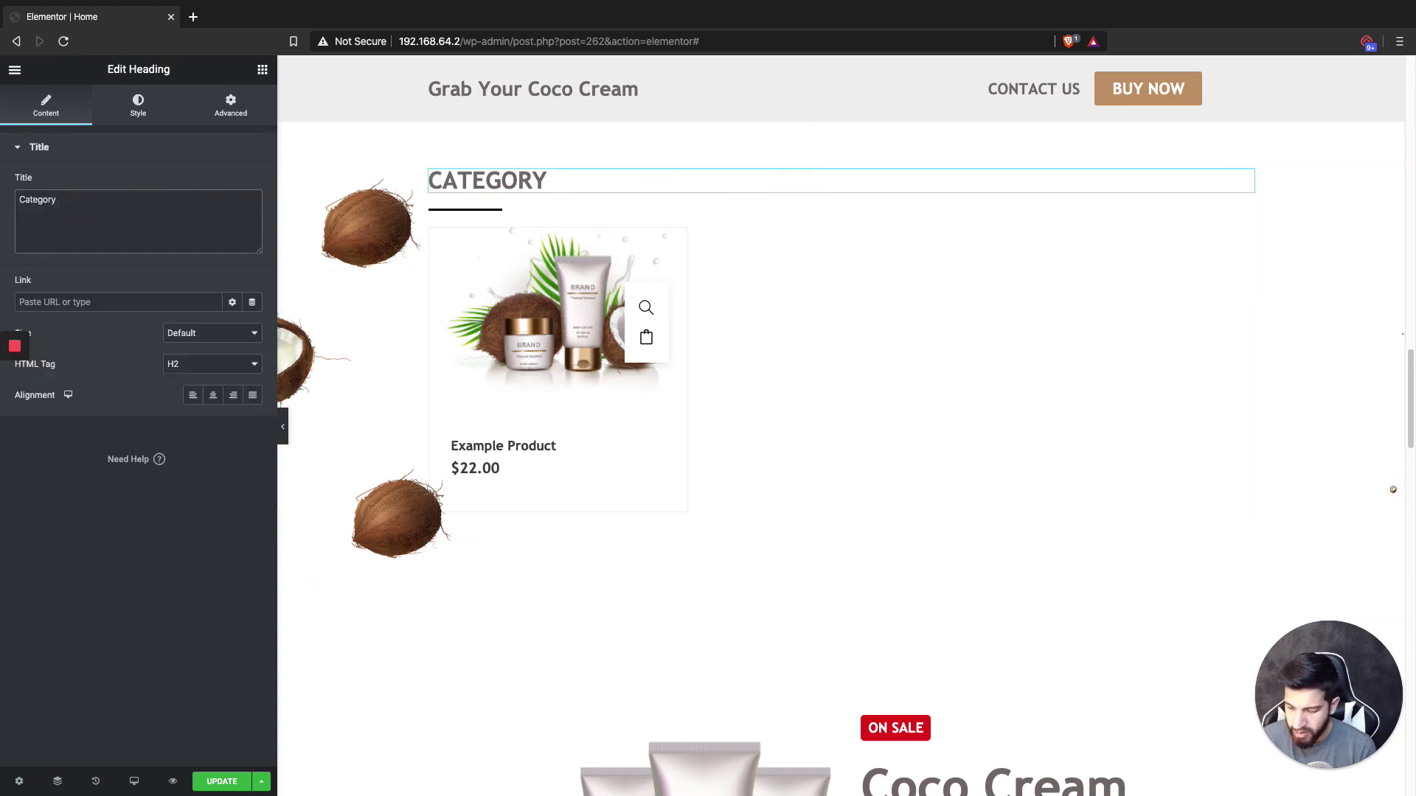
type("3")
- Set the new grid's Product Categories filter to Category 3 only
left_click(927, 401)
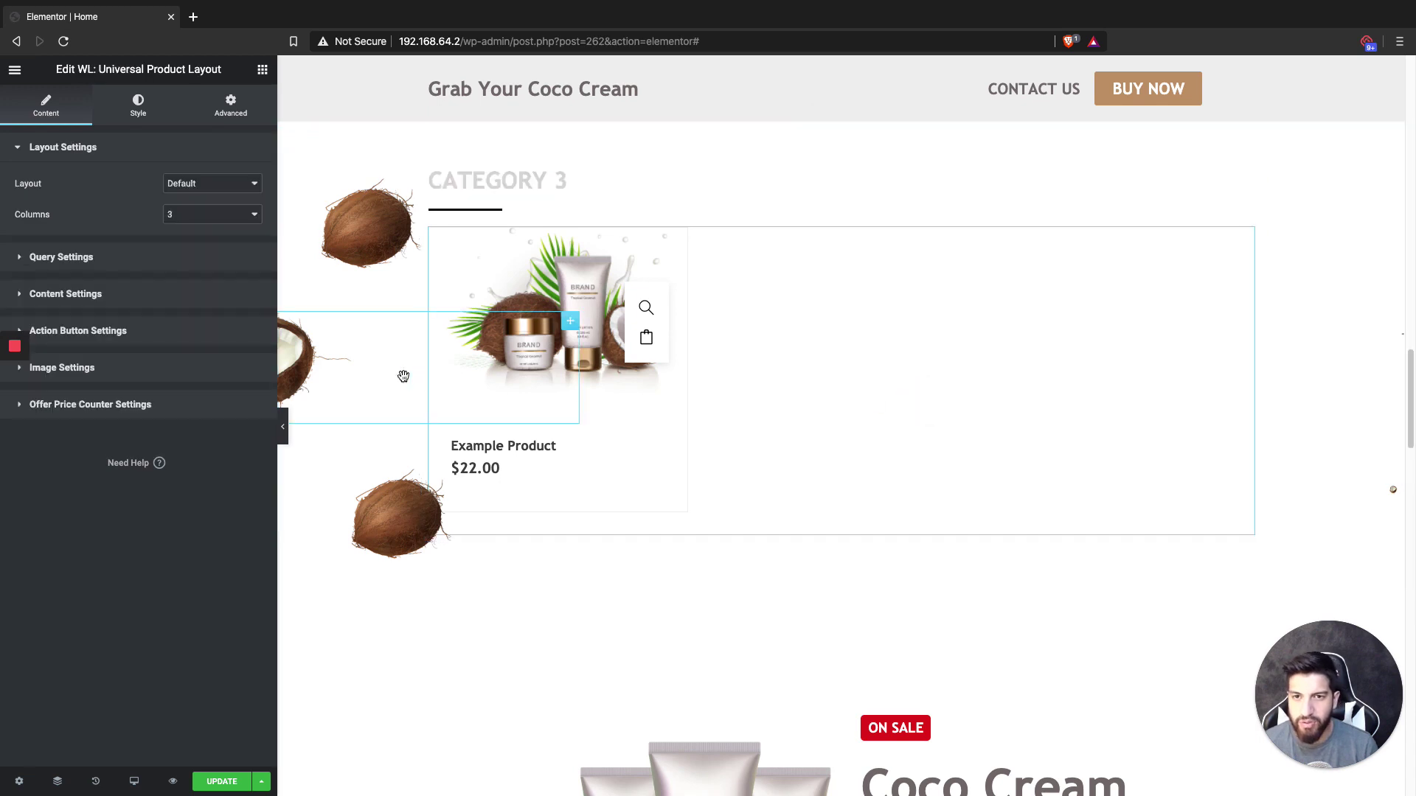
left_click(99, 258)
left_click(27, 299)
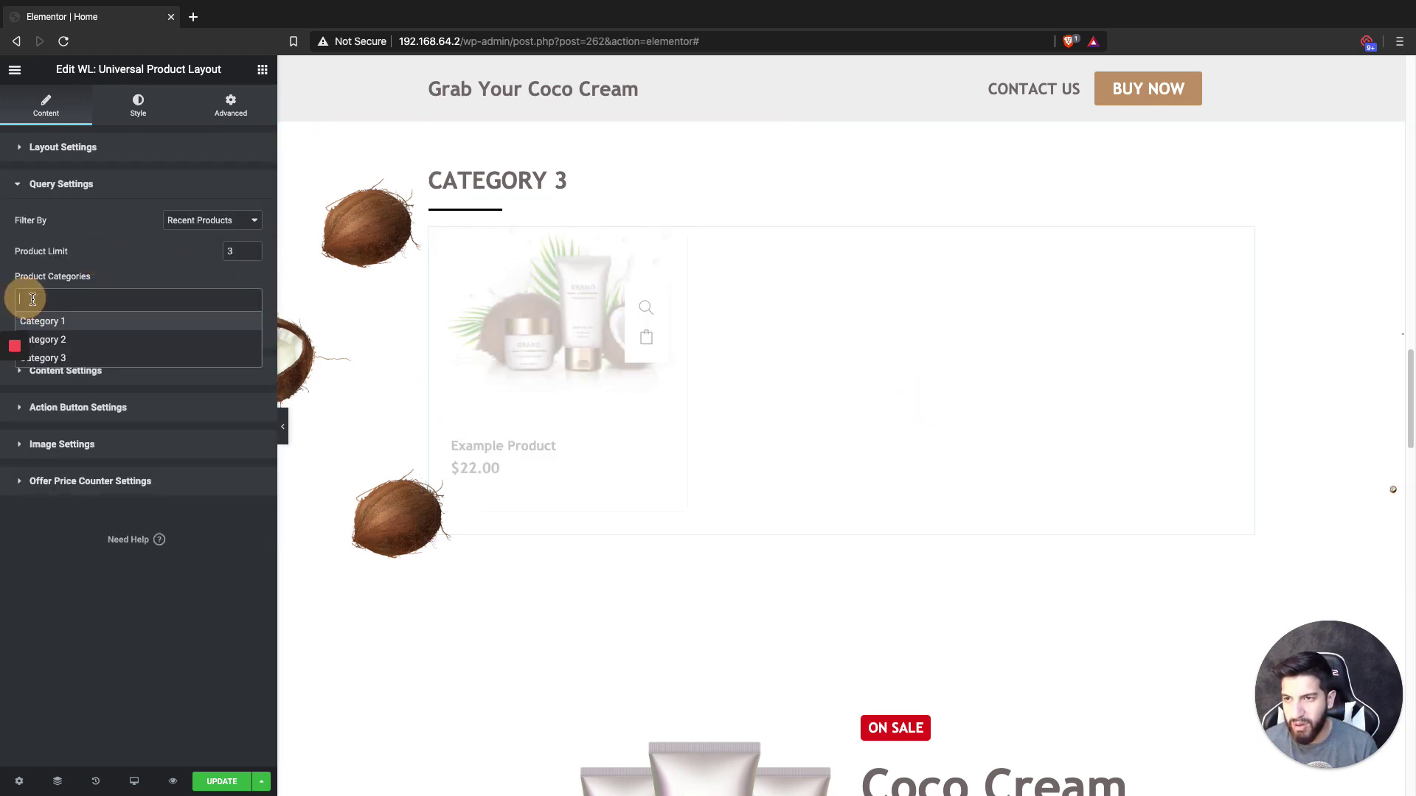
left_click(66, 302)
left_click(73, 294)
left_click(77, 356)
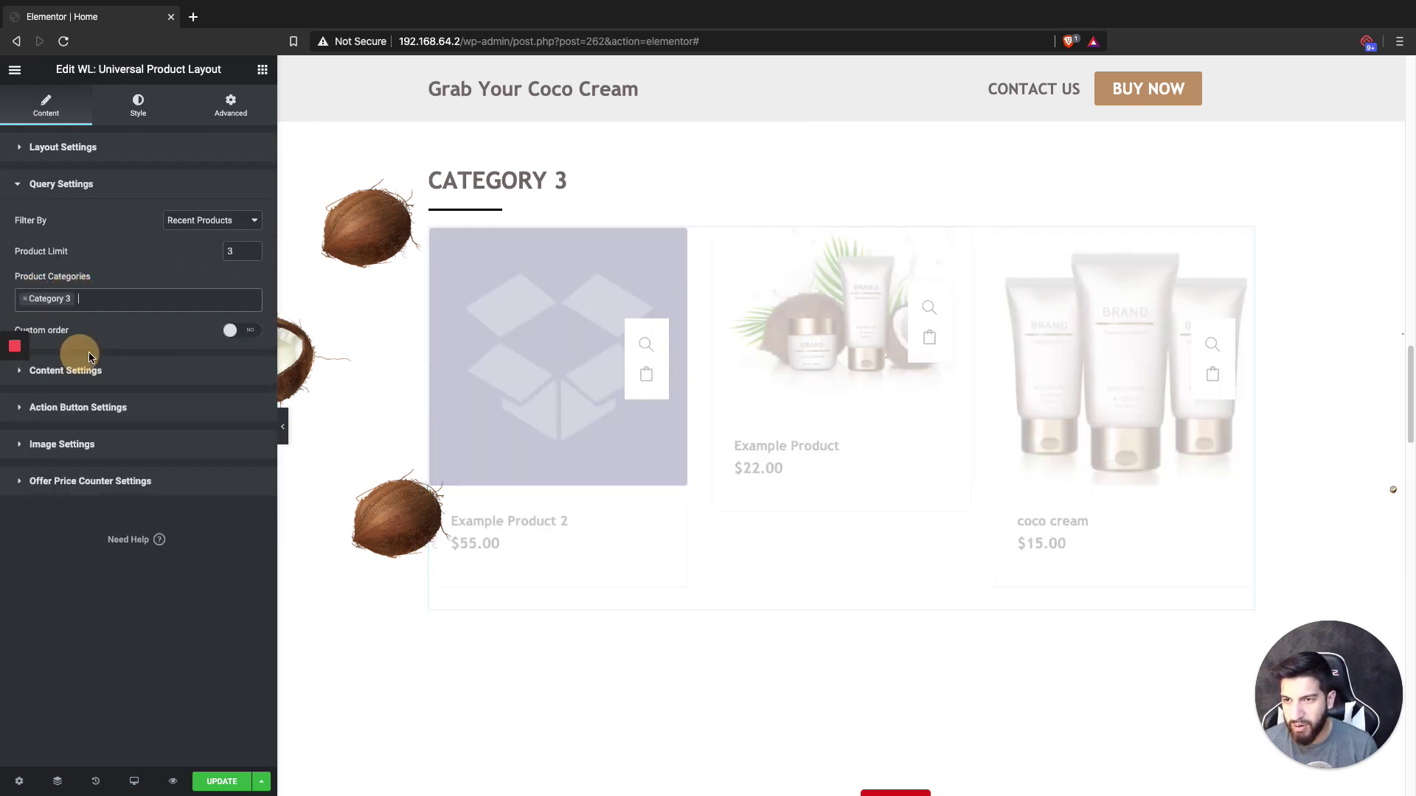
scroll(931, 416, "down", 4)
scroll(887, 402, "up", 10)
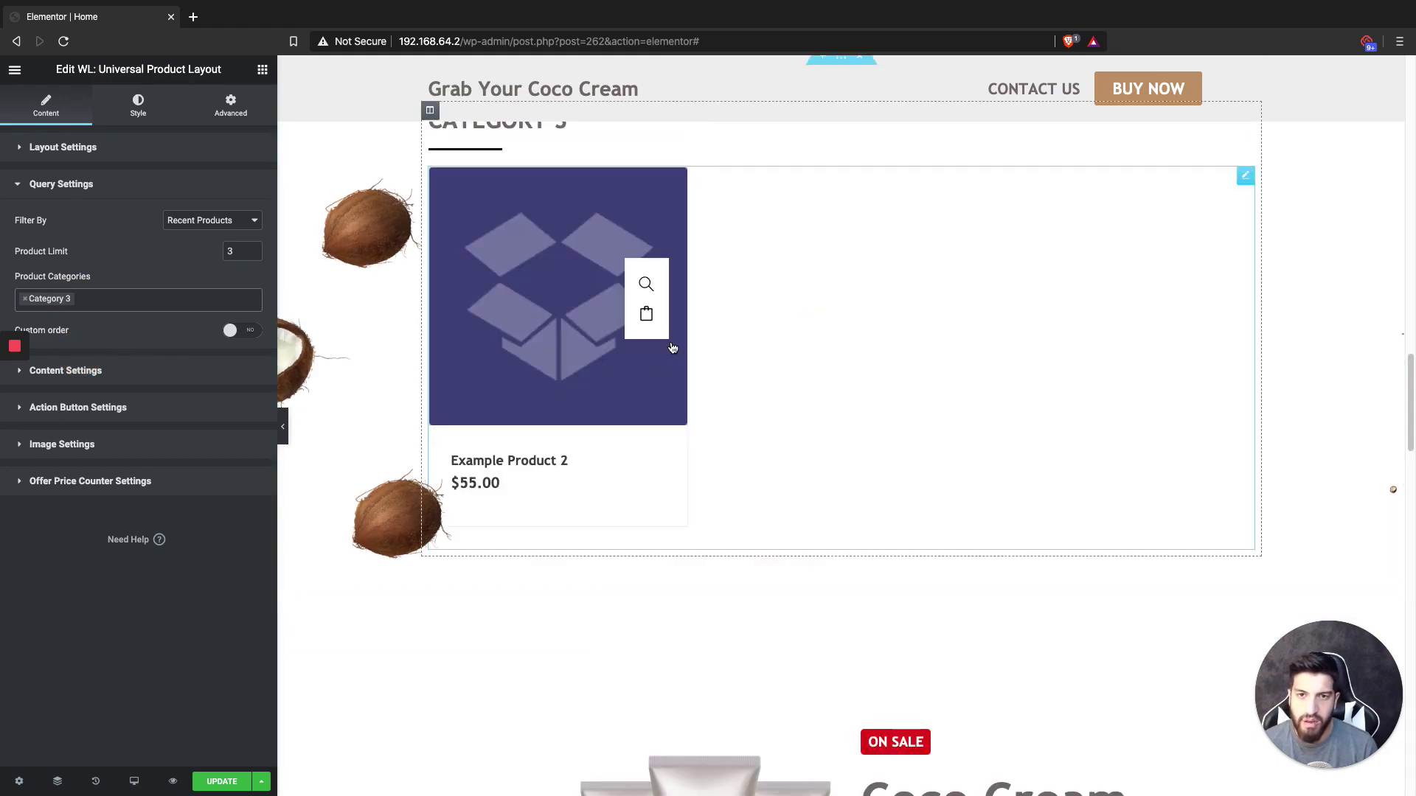
scroll(893, 361, "up", 8)
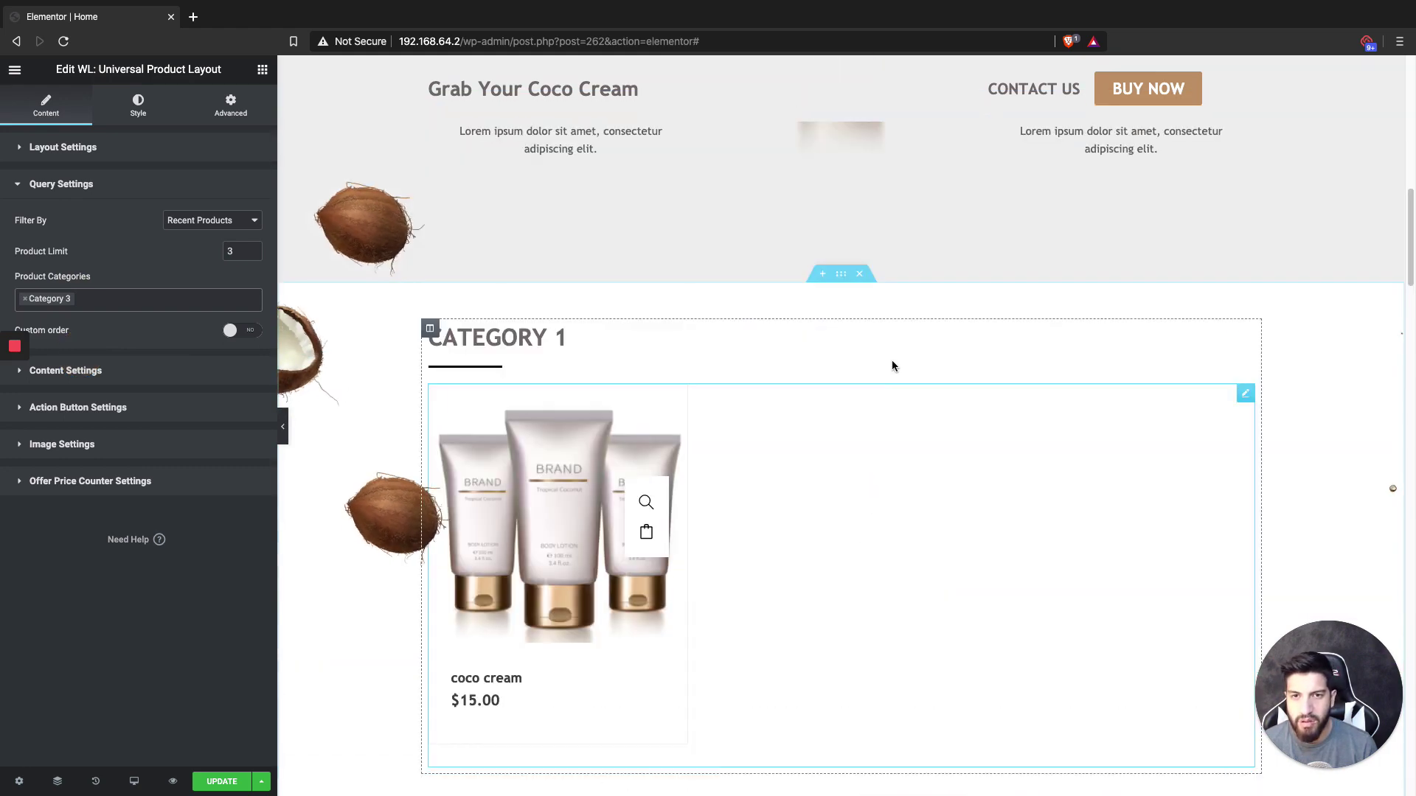
scroll(892, 360, "down", 8)
- Switch the responsive preview to Tablet (768px) and reopen the grid's Query and Content settings
left_click(134, 781)
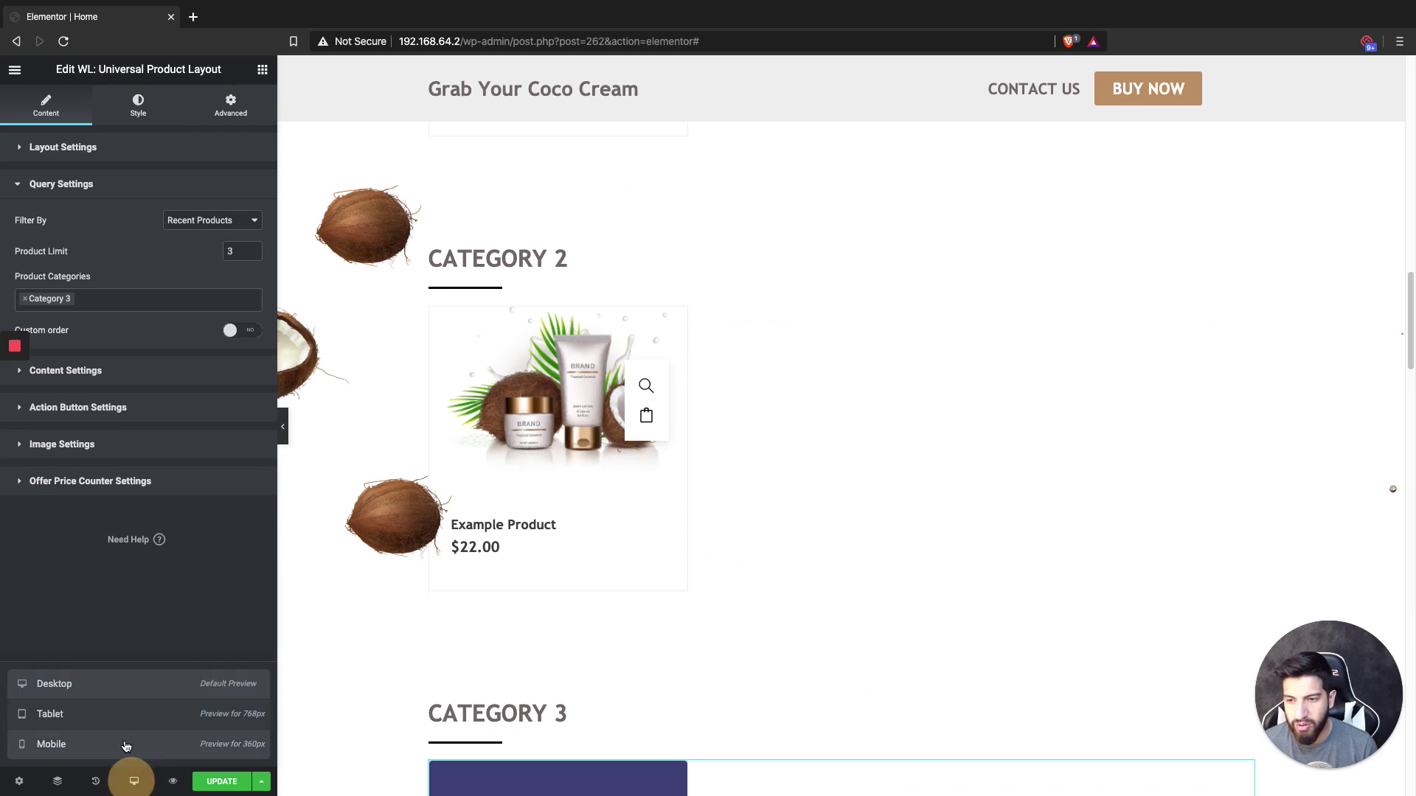
left_click(120, 714)
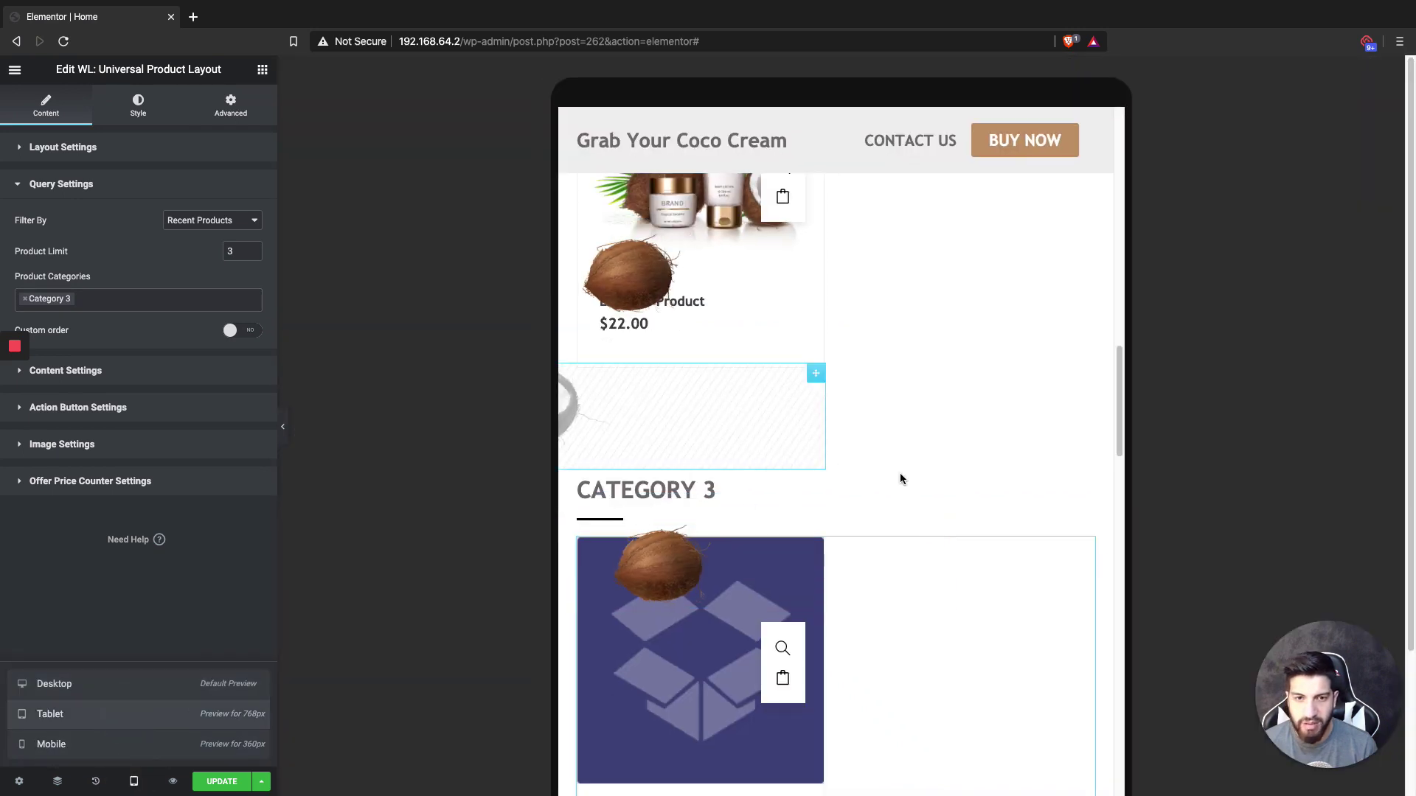
scroll(951, 463, "up", 4)
scroll(935, 461, "up", 4)
scroll(806, 307, "down", 2)
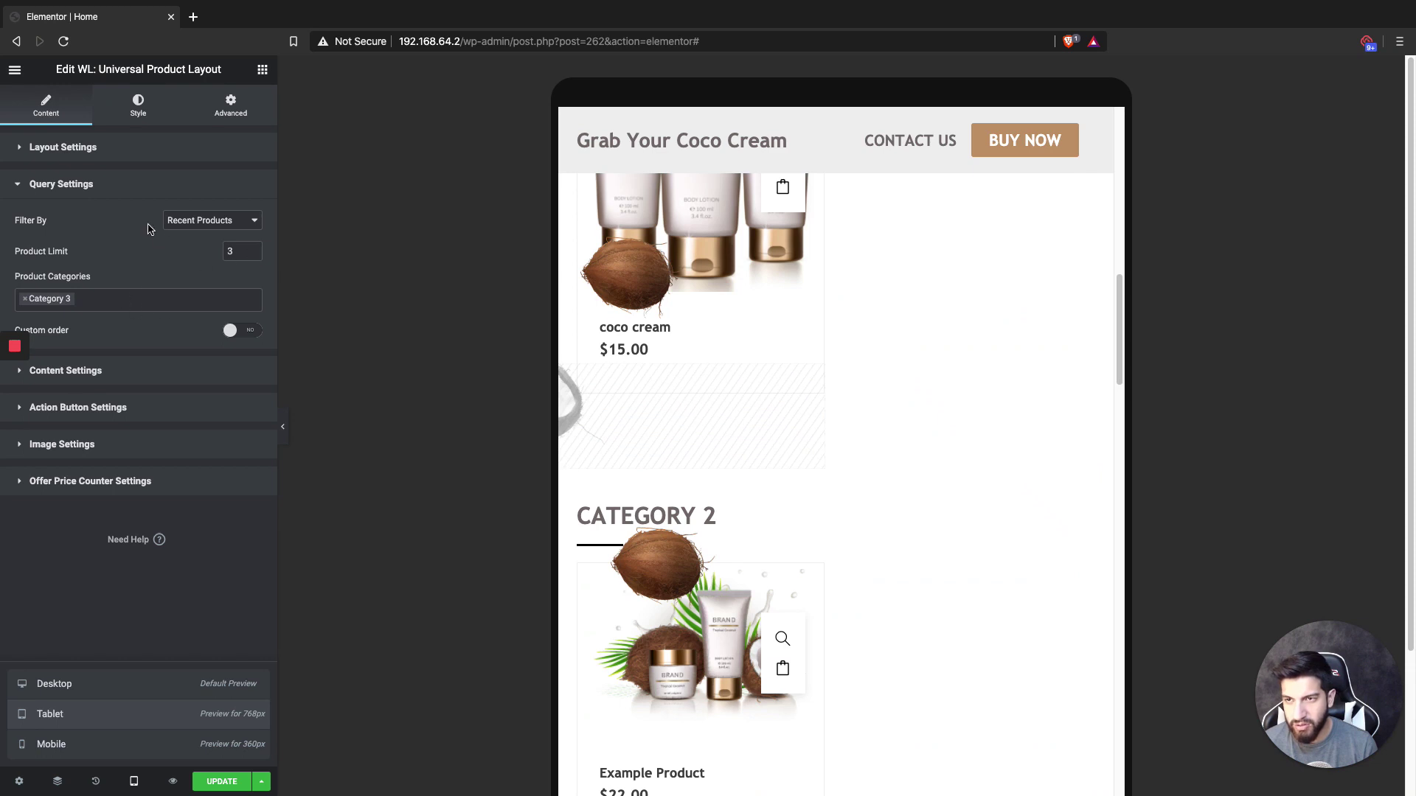
left_click(118, 147)
left_click(149, 266)
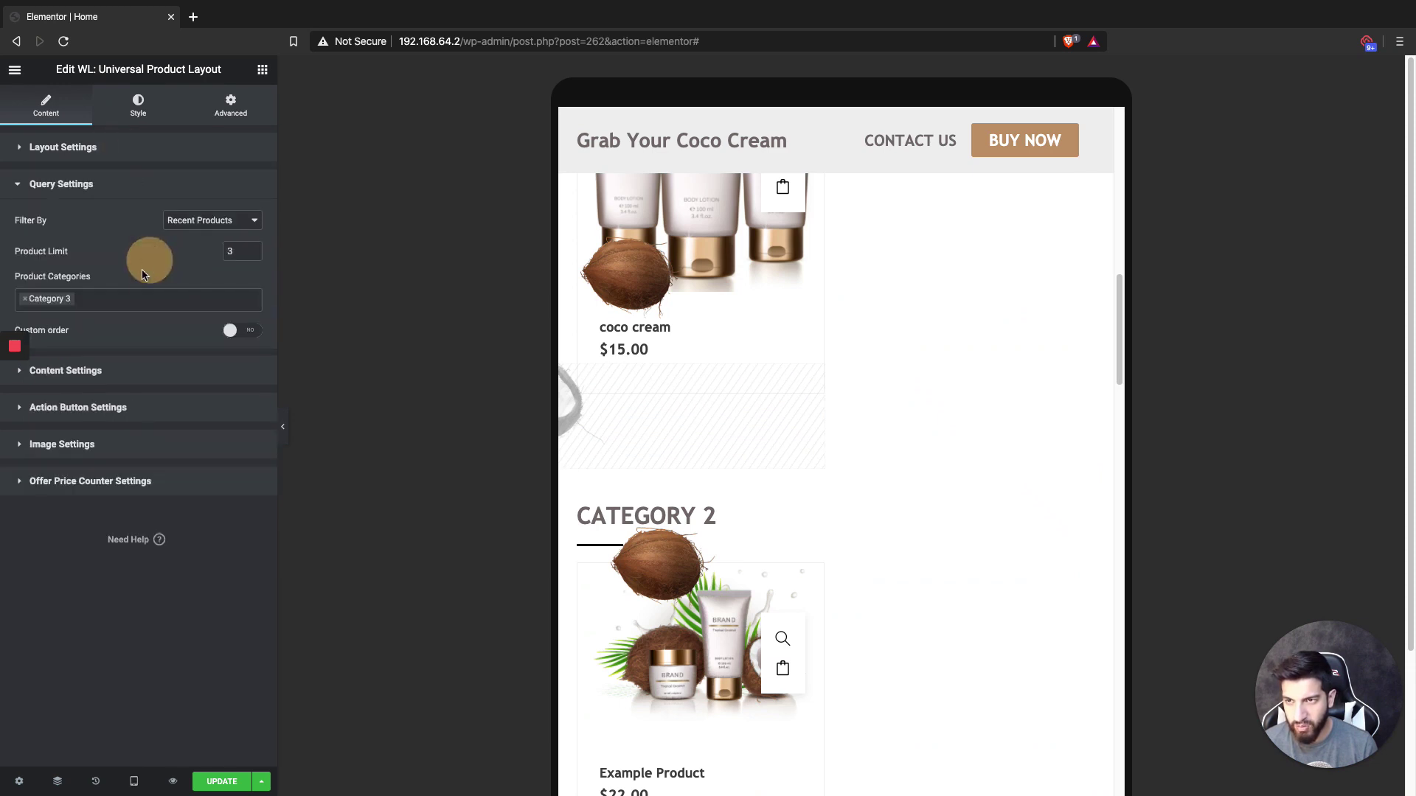
left_click(119, 373)
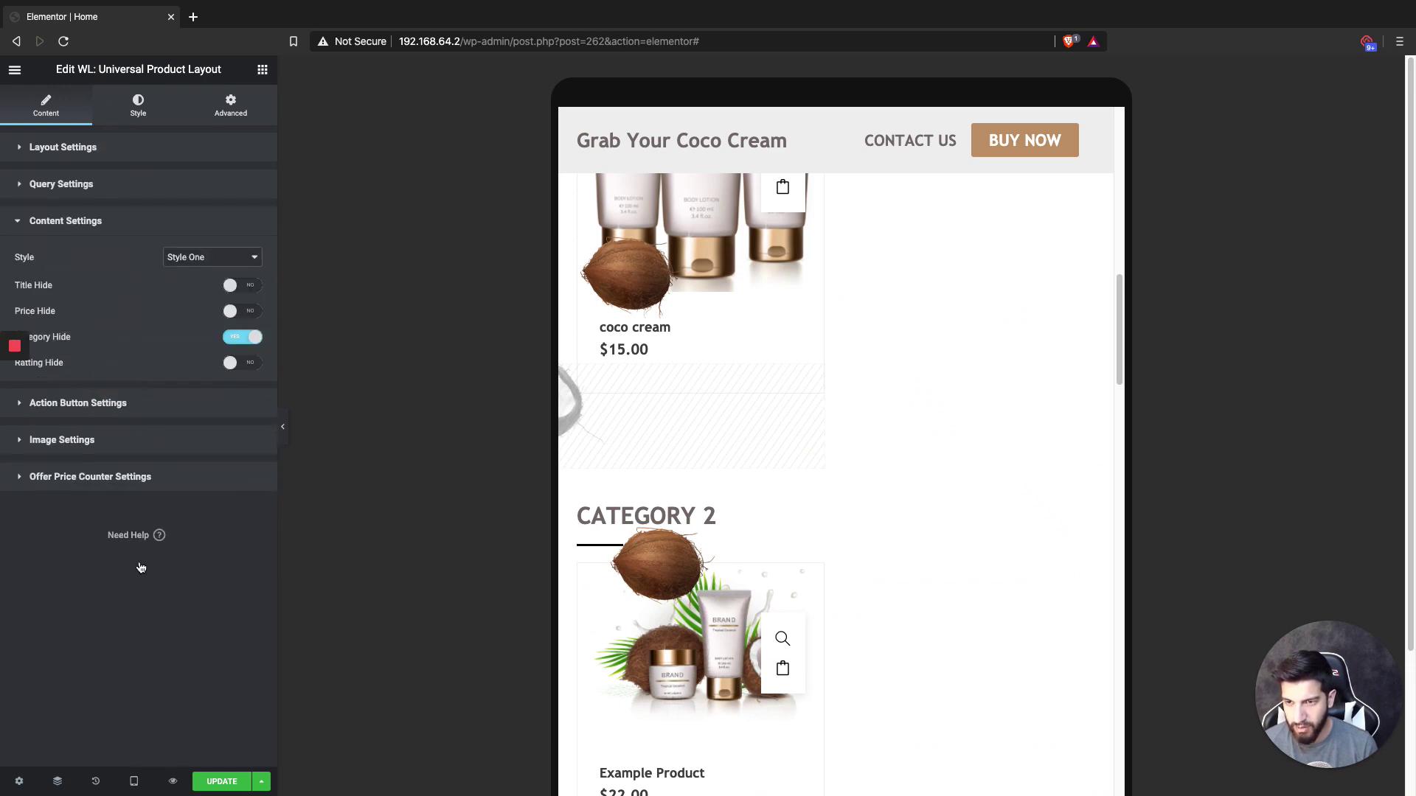
- Switch the preview to Mobile (360px) and scroll through the CATEGORY 1, 2 and 3 sections
left_click(134, 782)
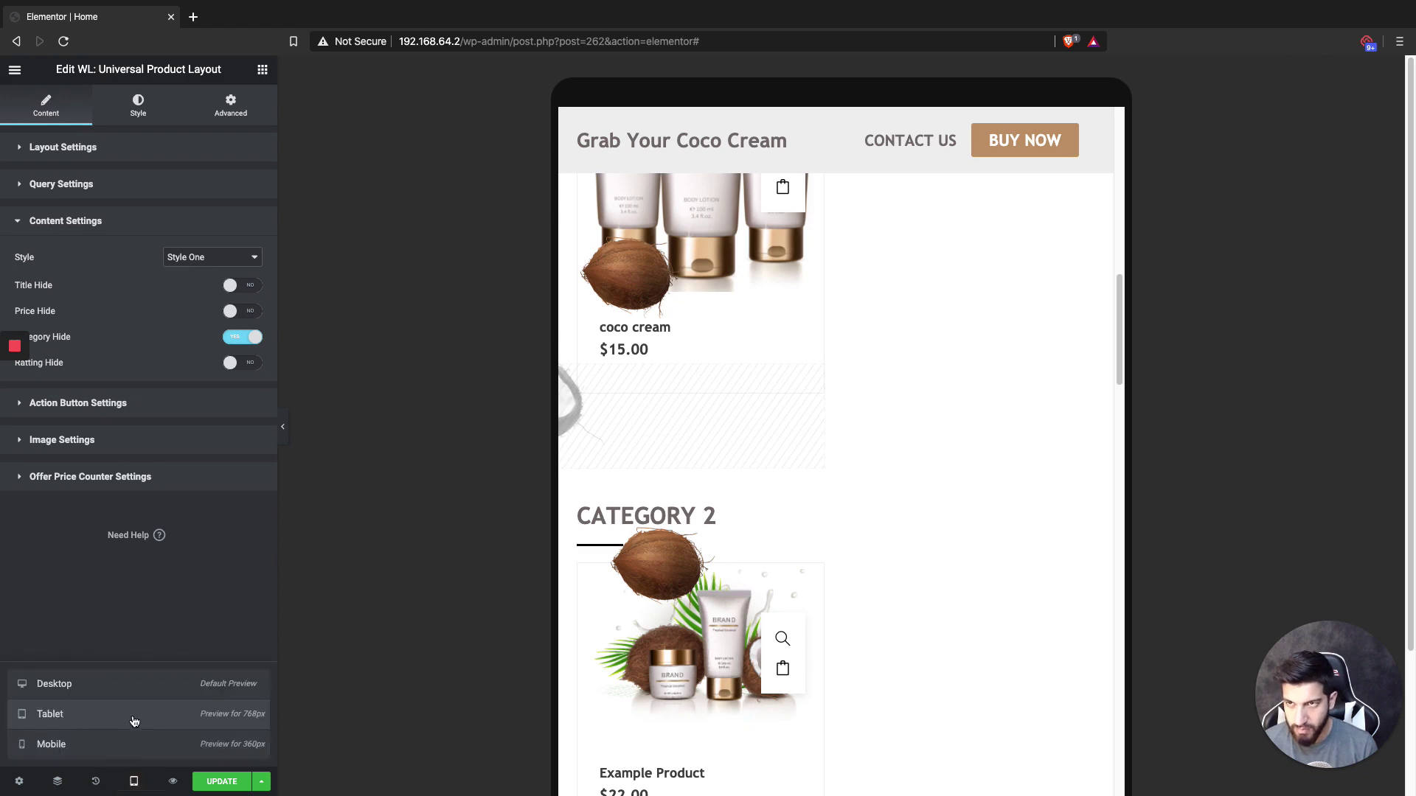
left_click(122, 737)
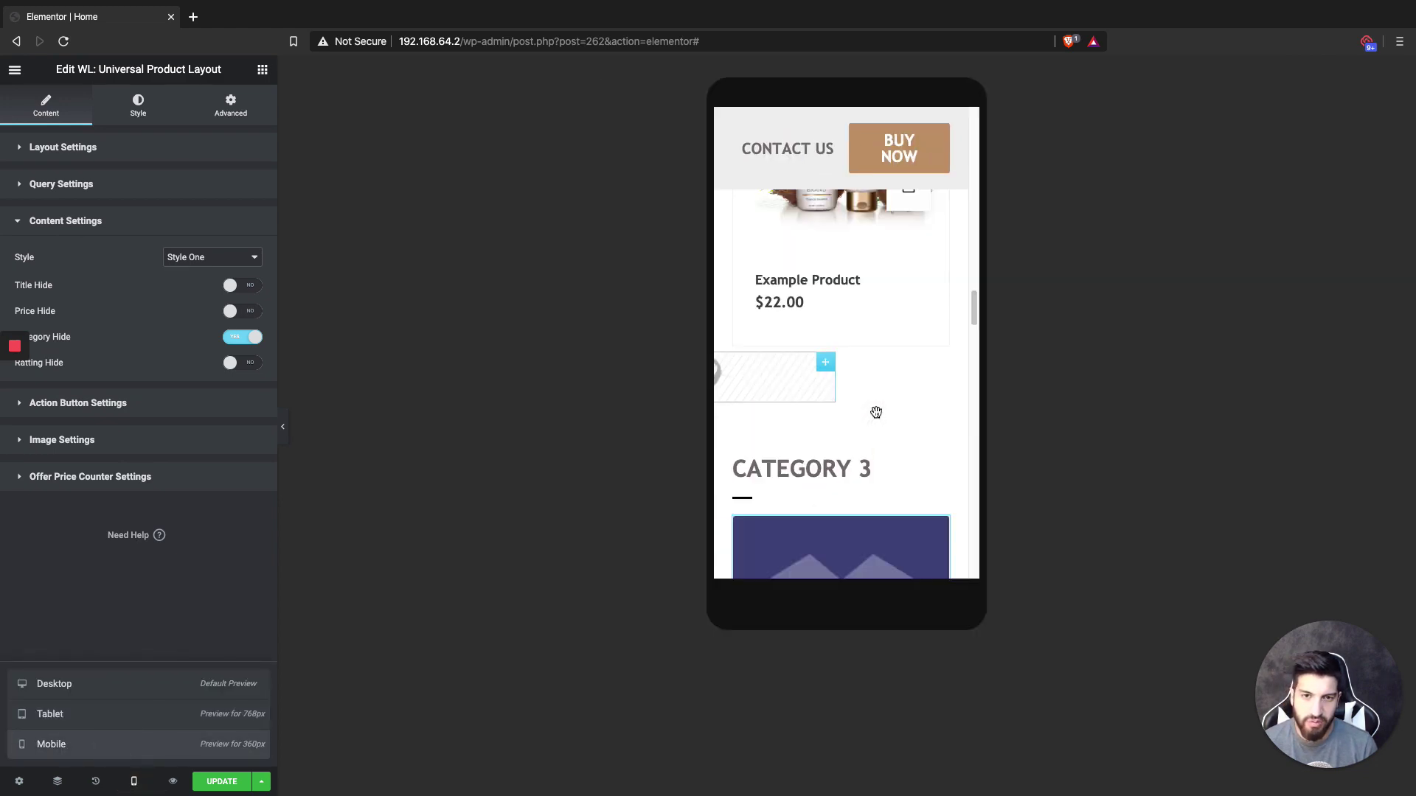
scroll(878, 410, "down", 5)
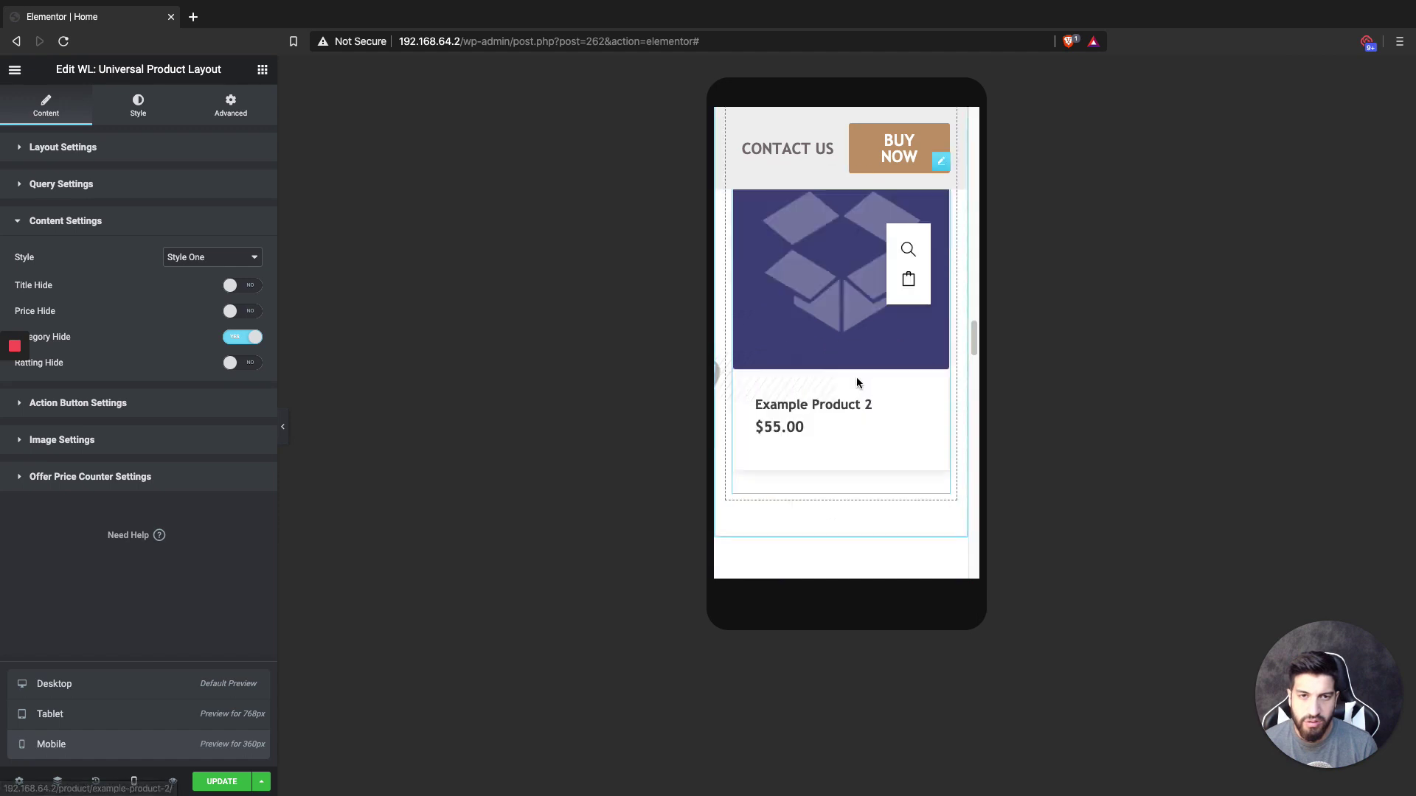
scroll(856, 378, "up", 1)
scroll(859, 384, "up", 6)
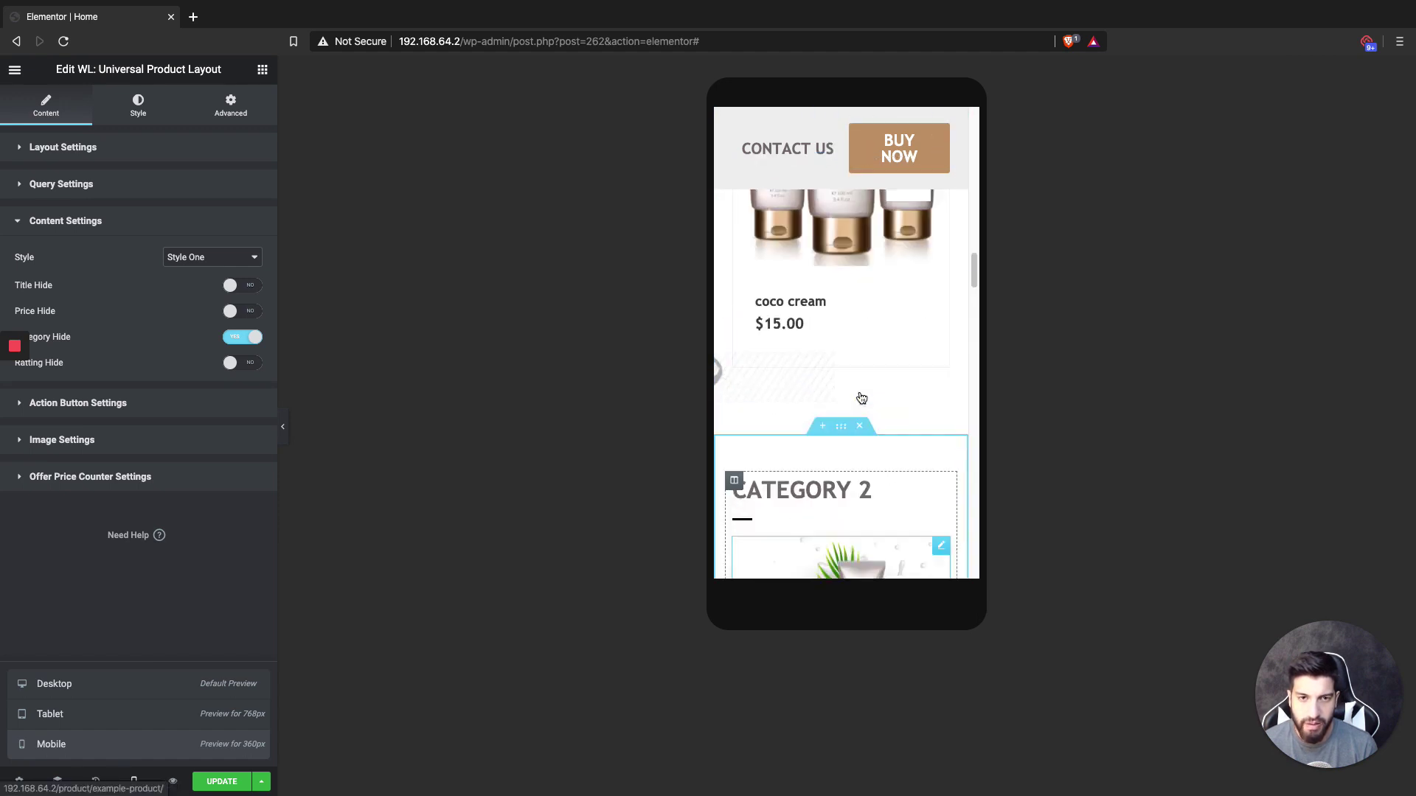
scroll(862, 383, "up", 5)
- Set the CATEGORY 1 heading's mobile typography size to 26 px
left_click(859, 340)
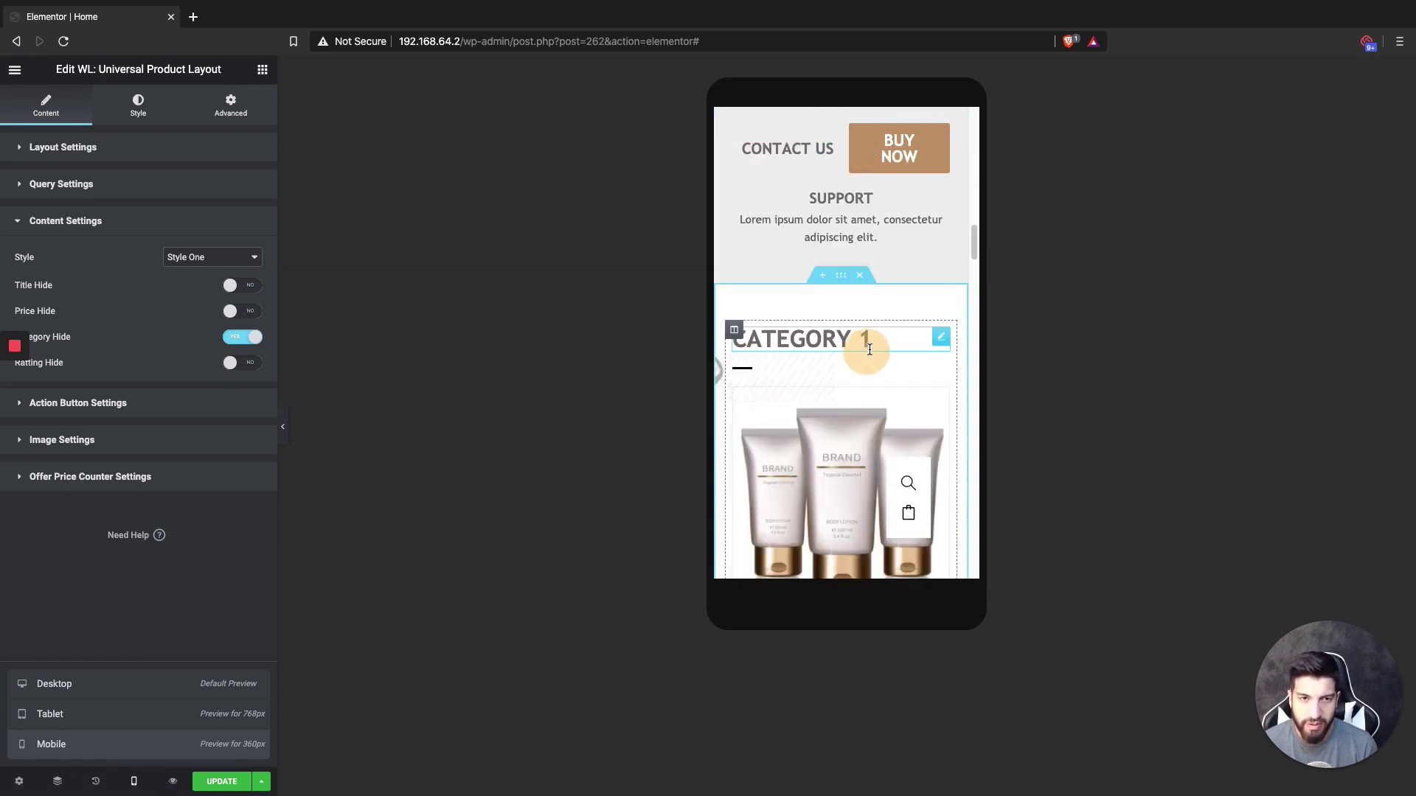
left_click(252, 214)
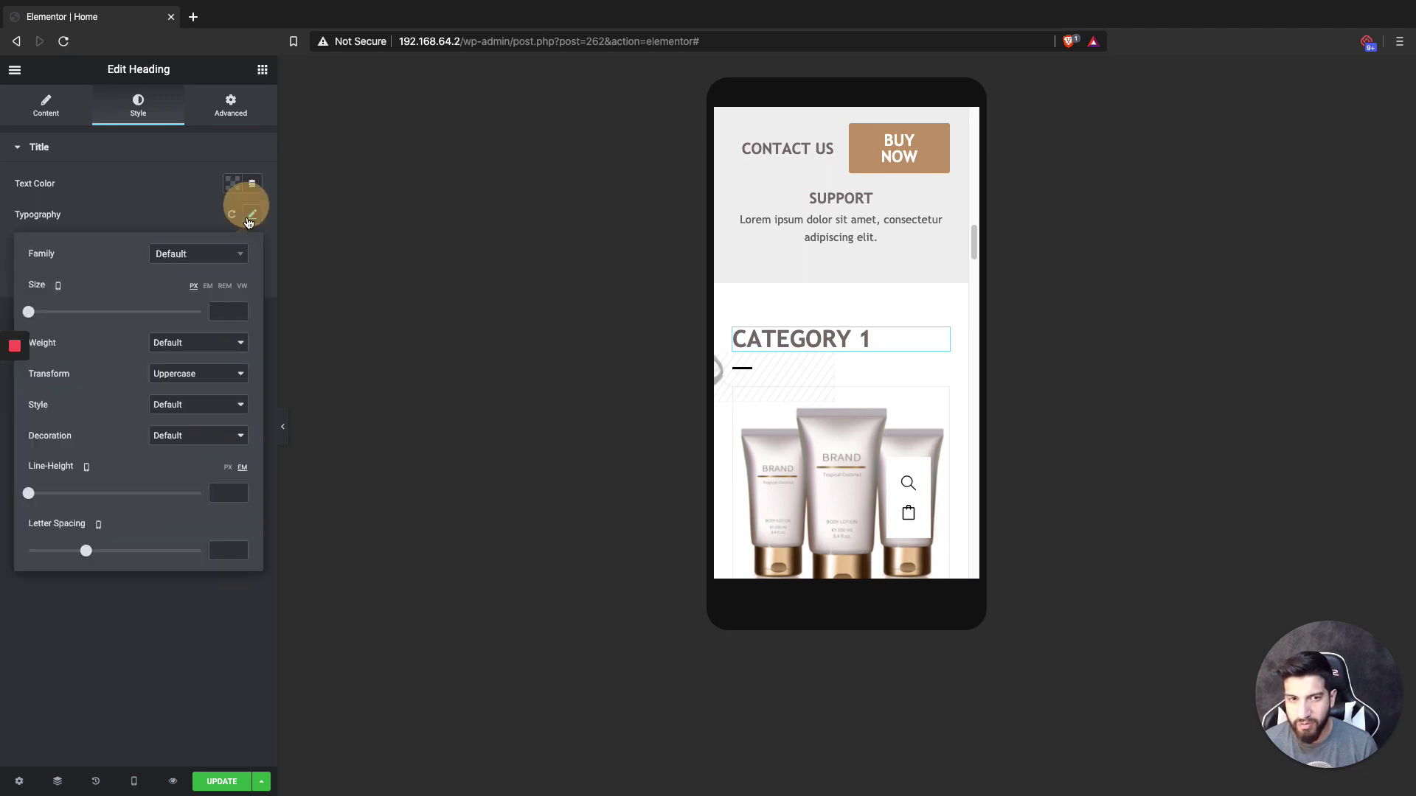
left_click_drag(28, 312, 50, 312)
scroll(843, 413, "down", 2)
scroll(843, 413, "down", 2)
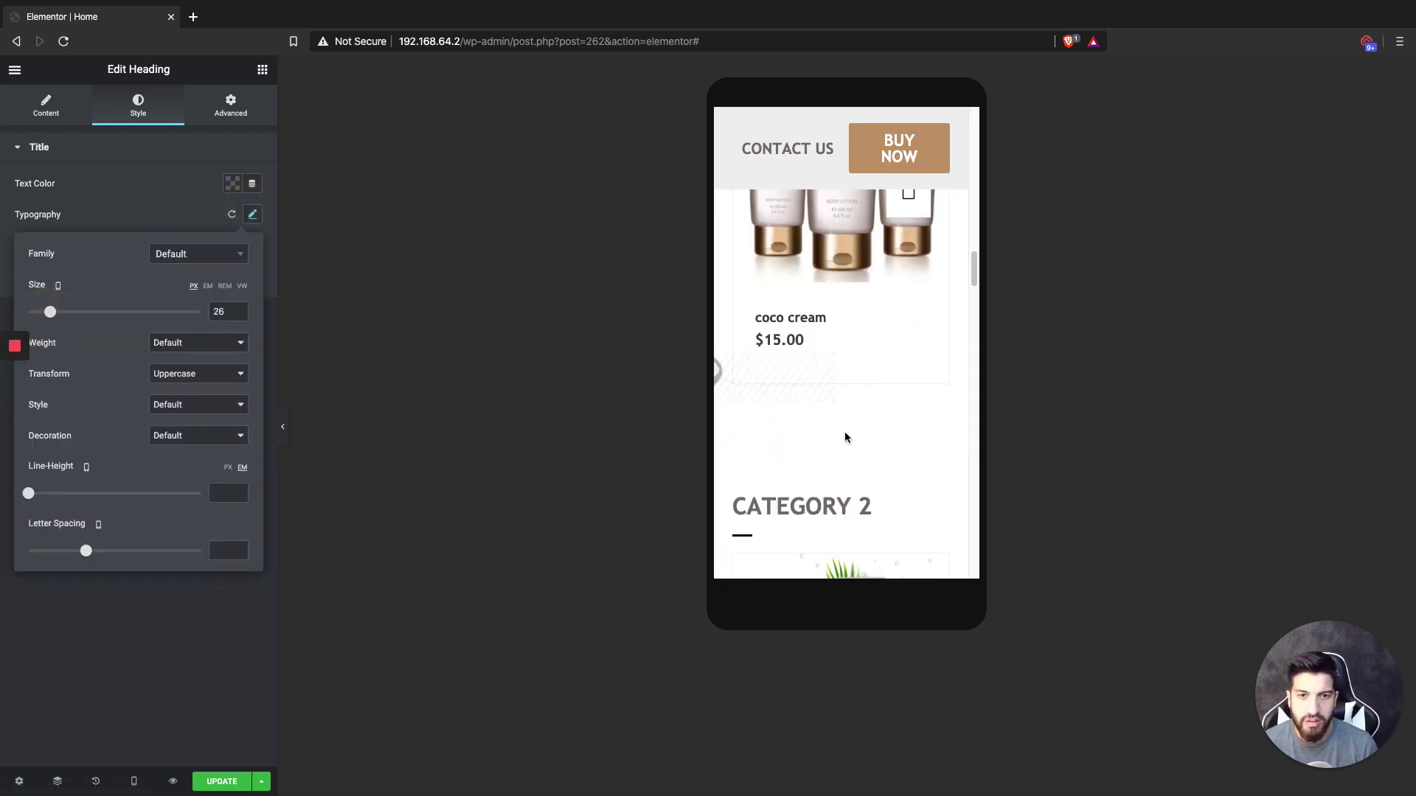
scroll(844, 437, "down", 3)
scroll(844, 436, "up", 5)
- Return the preview to Desktop width and open the page's live preview in a new tab
left_click(133, 781)
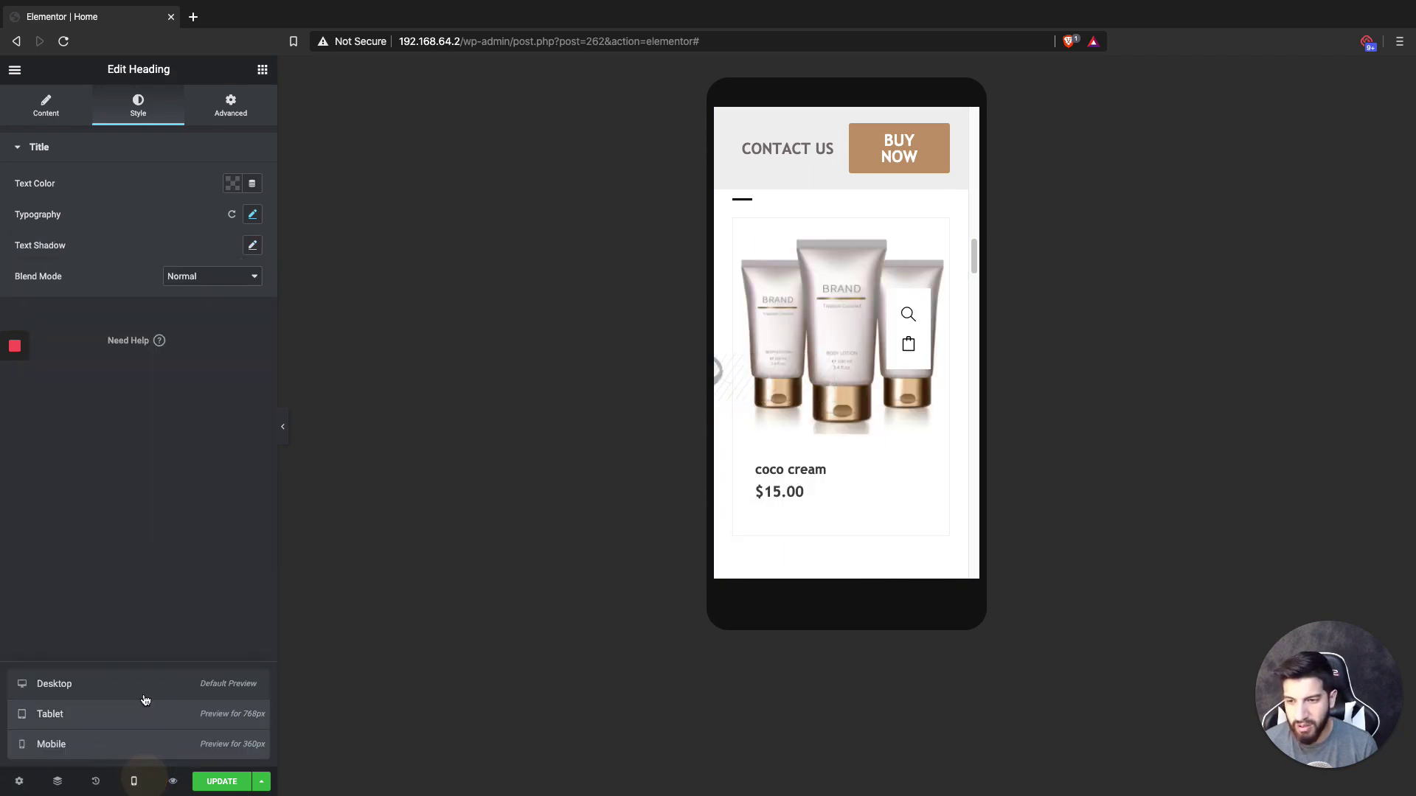
left_click(138, 683)
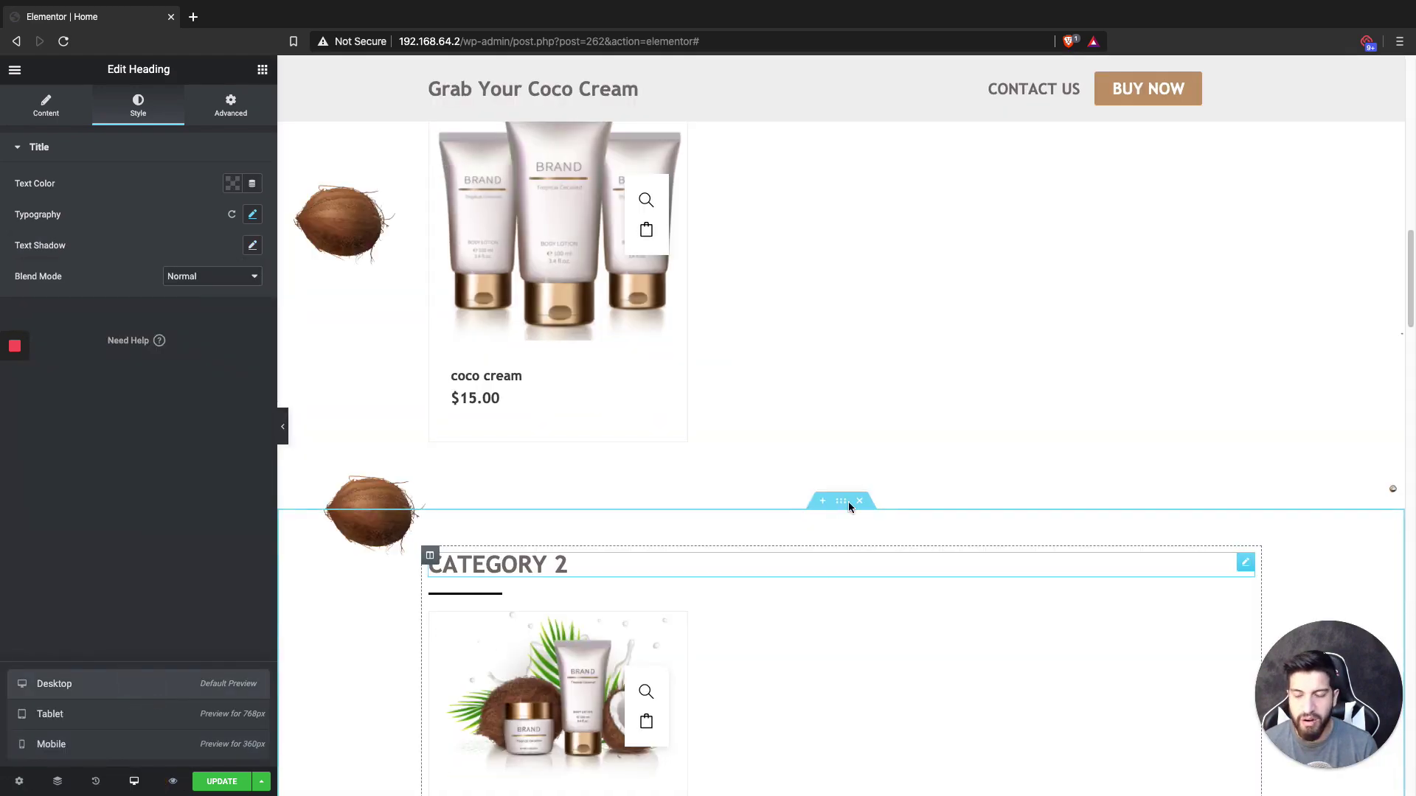
scroll(848, 501, "up", 5)
scroll(759, 359, "down", 5)
scroll(832, 402, "down", 2)
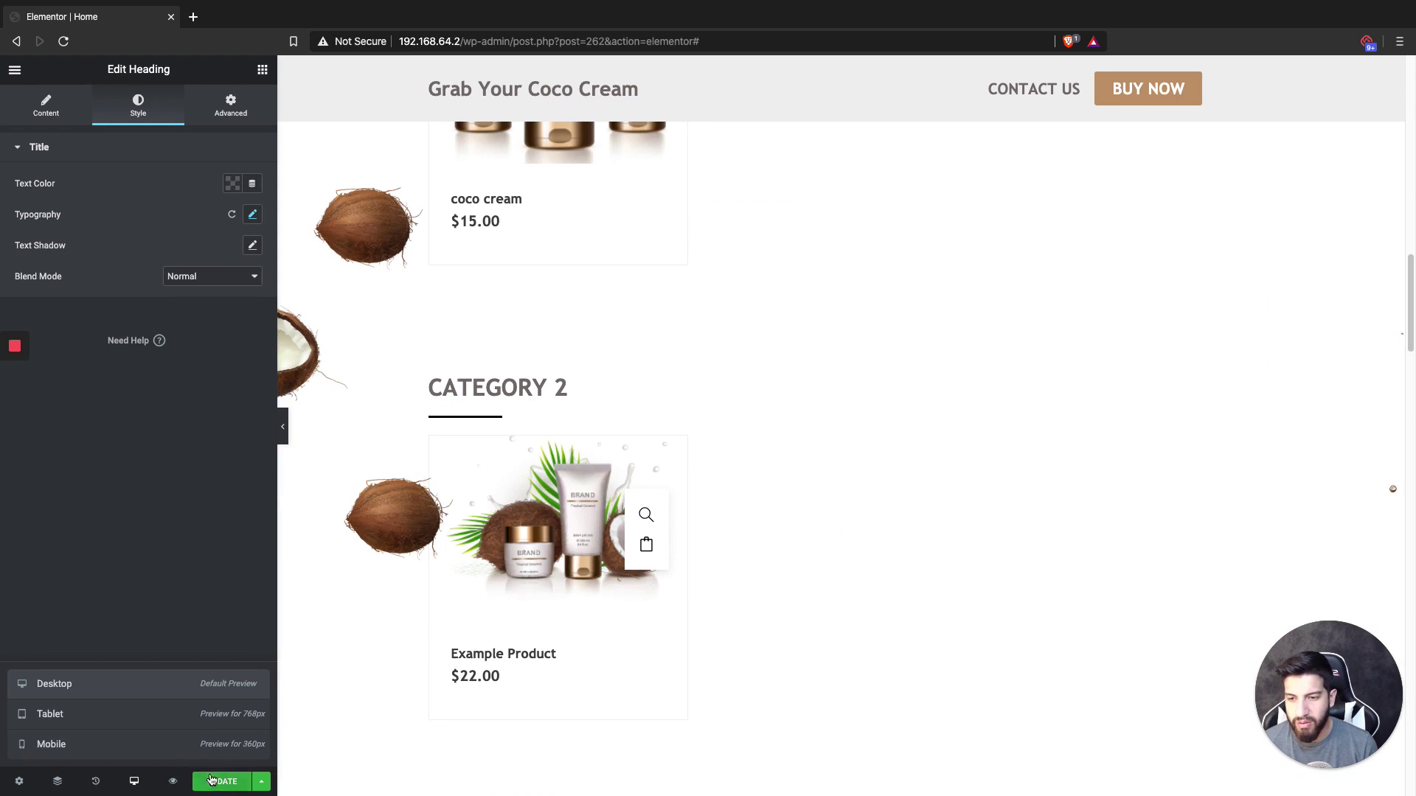
scroll(679, 518, "up", 4)
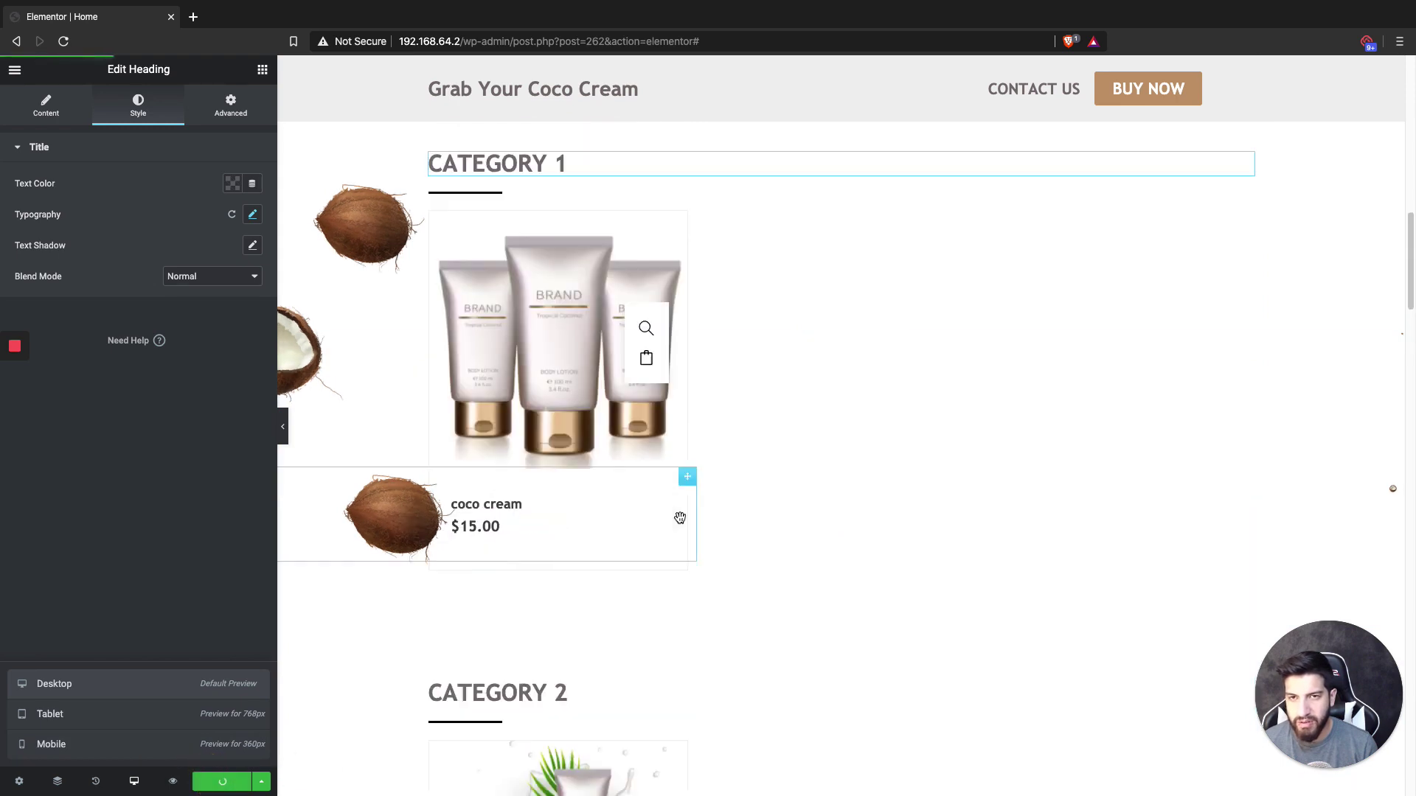
left_click(173, 782)
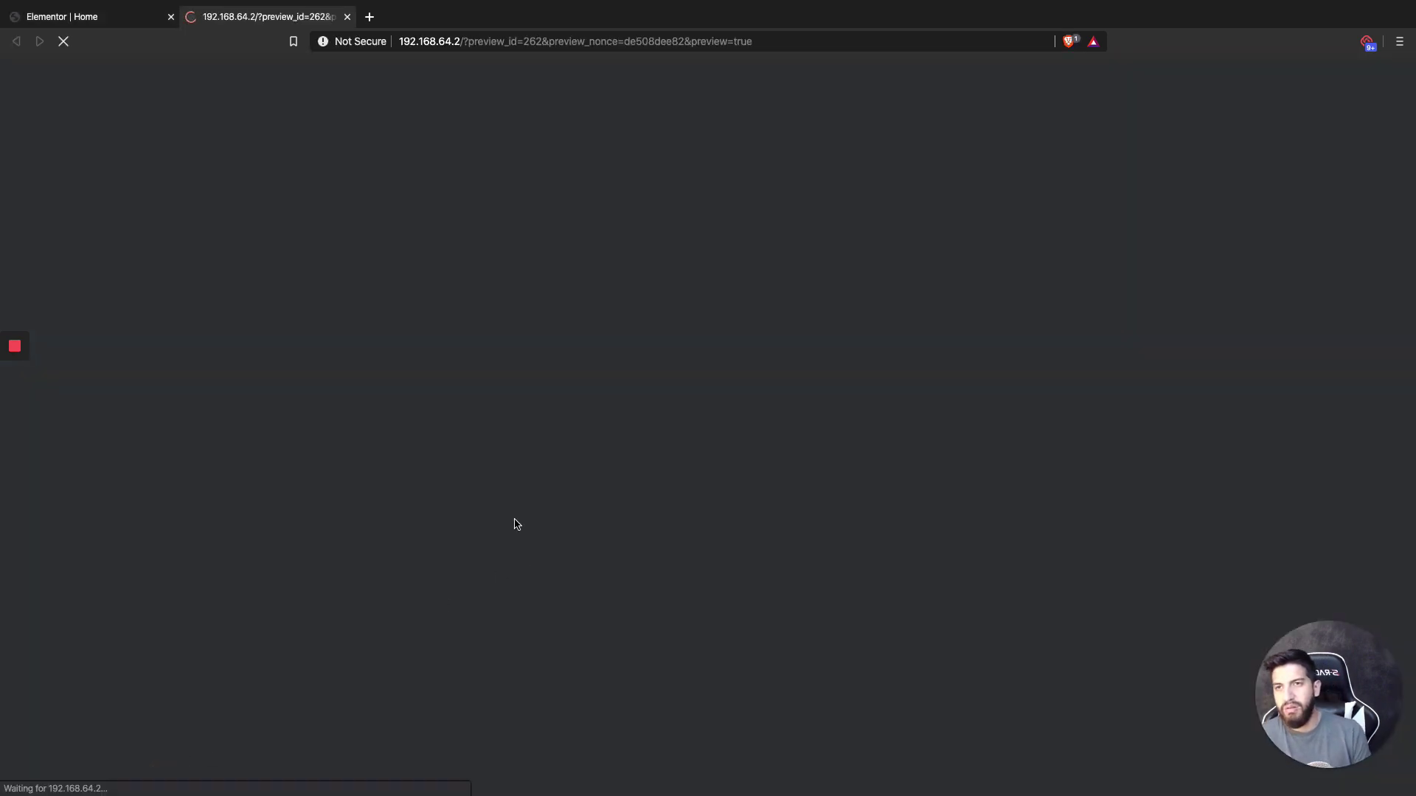
- Scroll the live homepage preview through its CATEGORY 1, 2 and 3 product sections
scroll(662, 472, "down", 10)
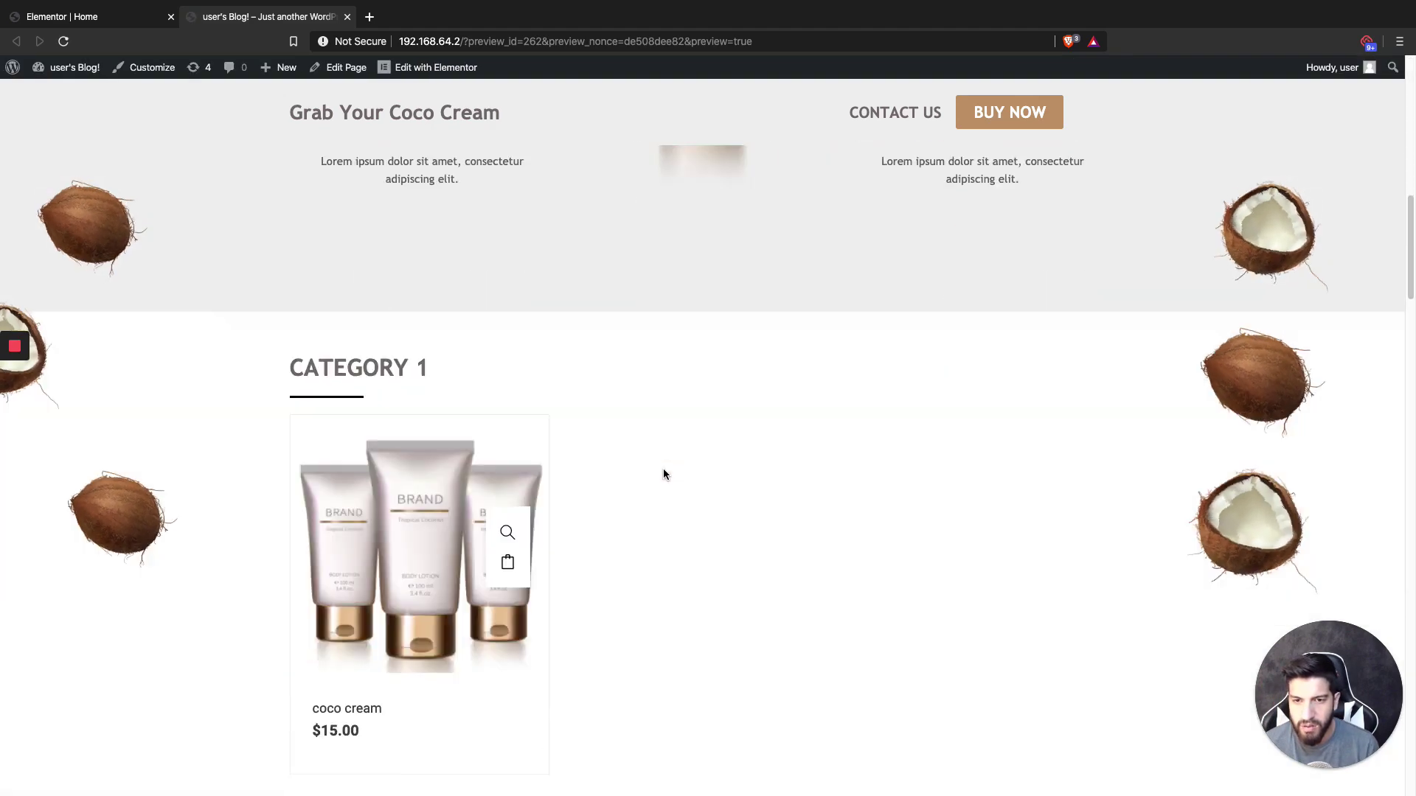
scroll(665, 478, "down", 10)
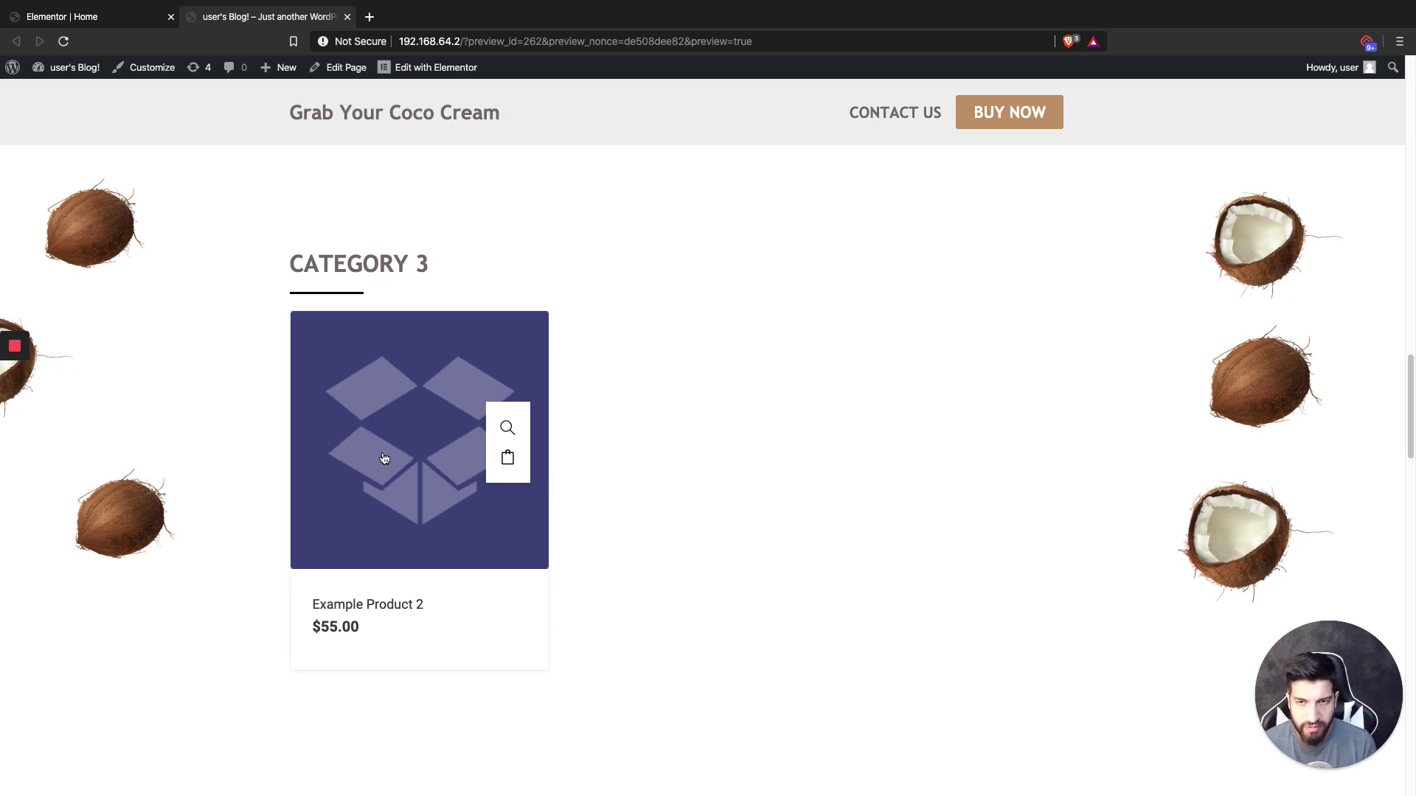
scroll(748, 468, "down", 1)
scroll(841, 431, "up", 10)
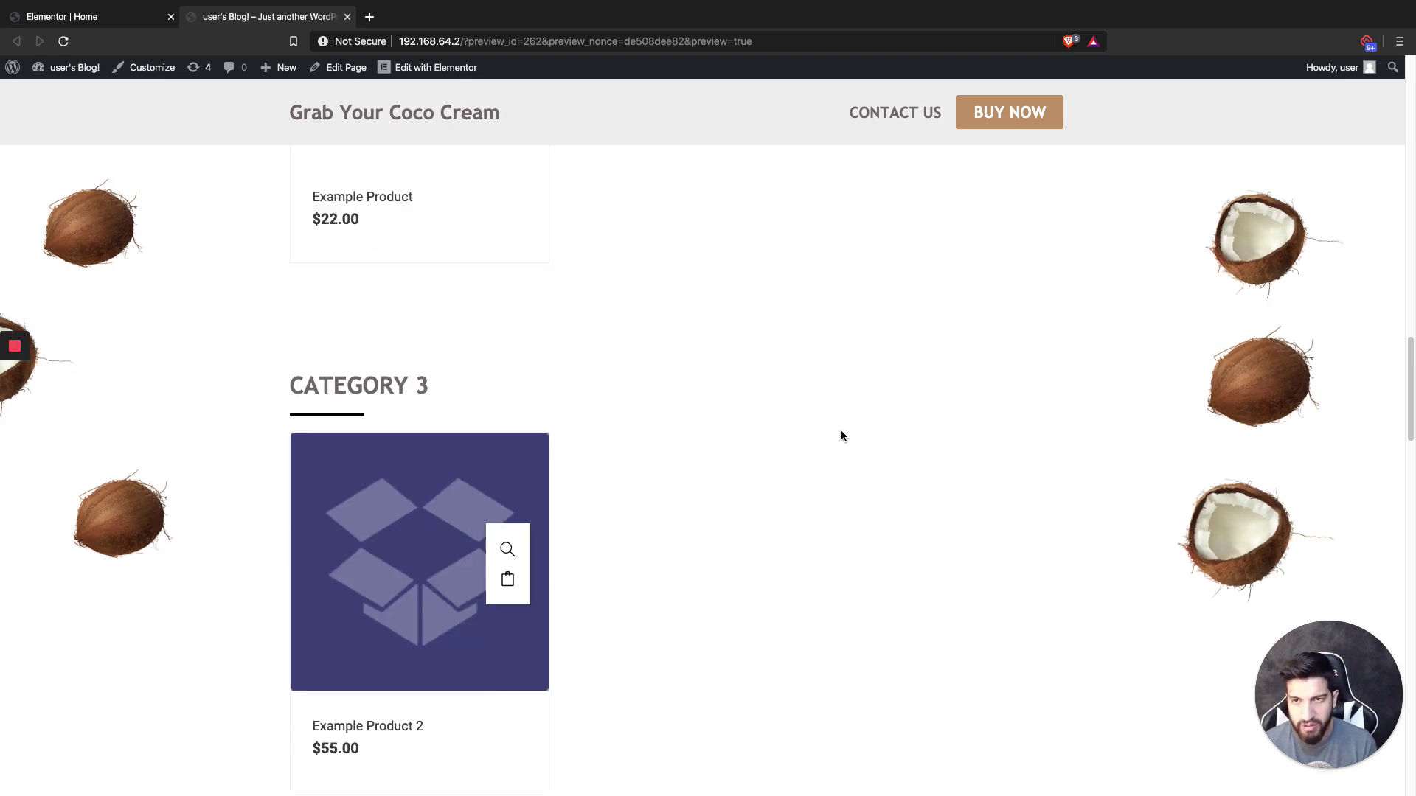
scroll(847, 433, "up", 5)
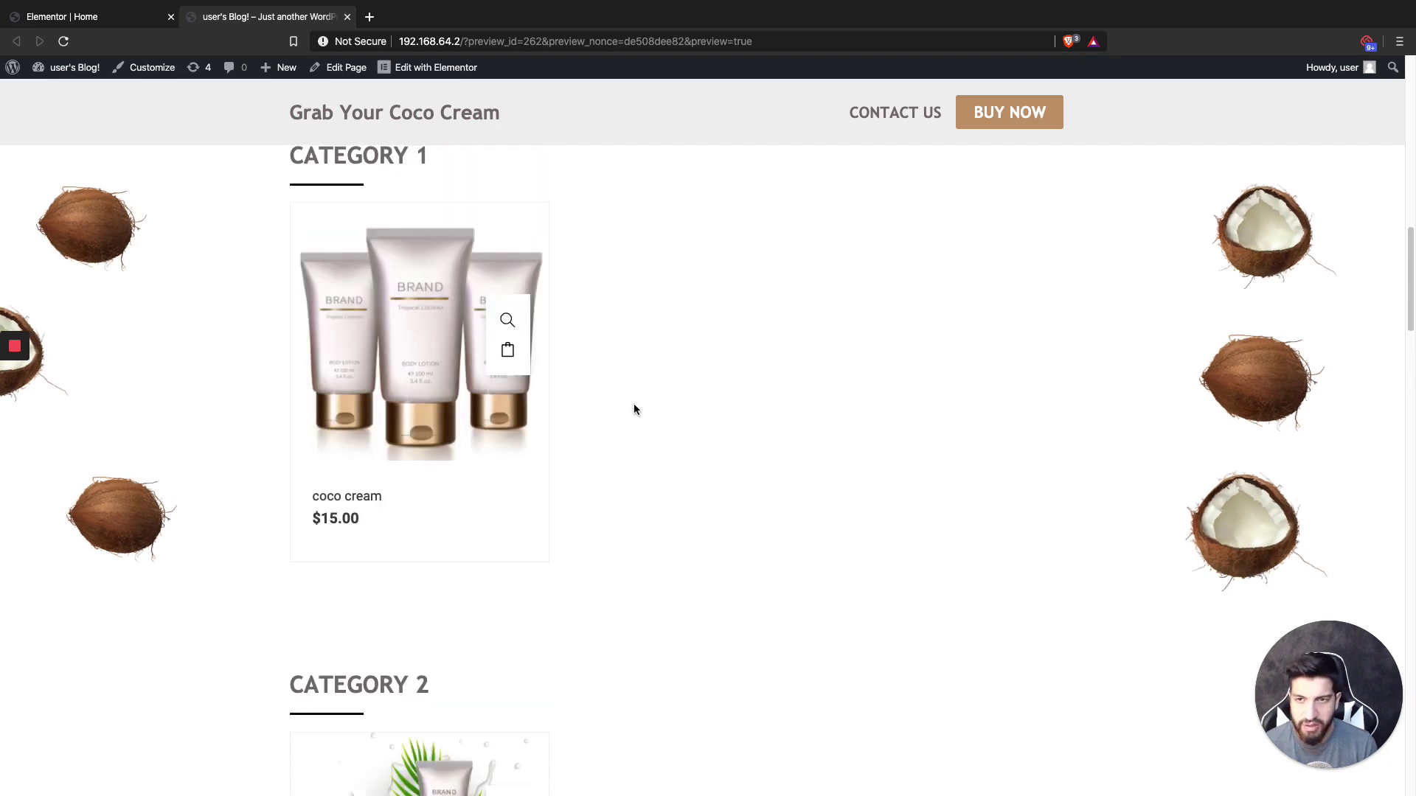
- Add coco cream to the cart from its card, review its $15.00 product page, then return to the homepage
left_click(512, 421)
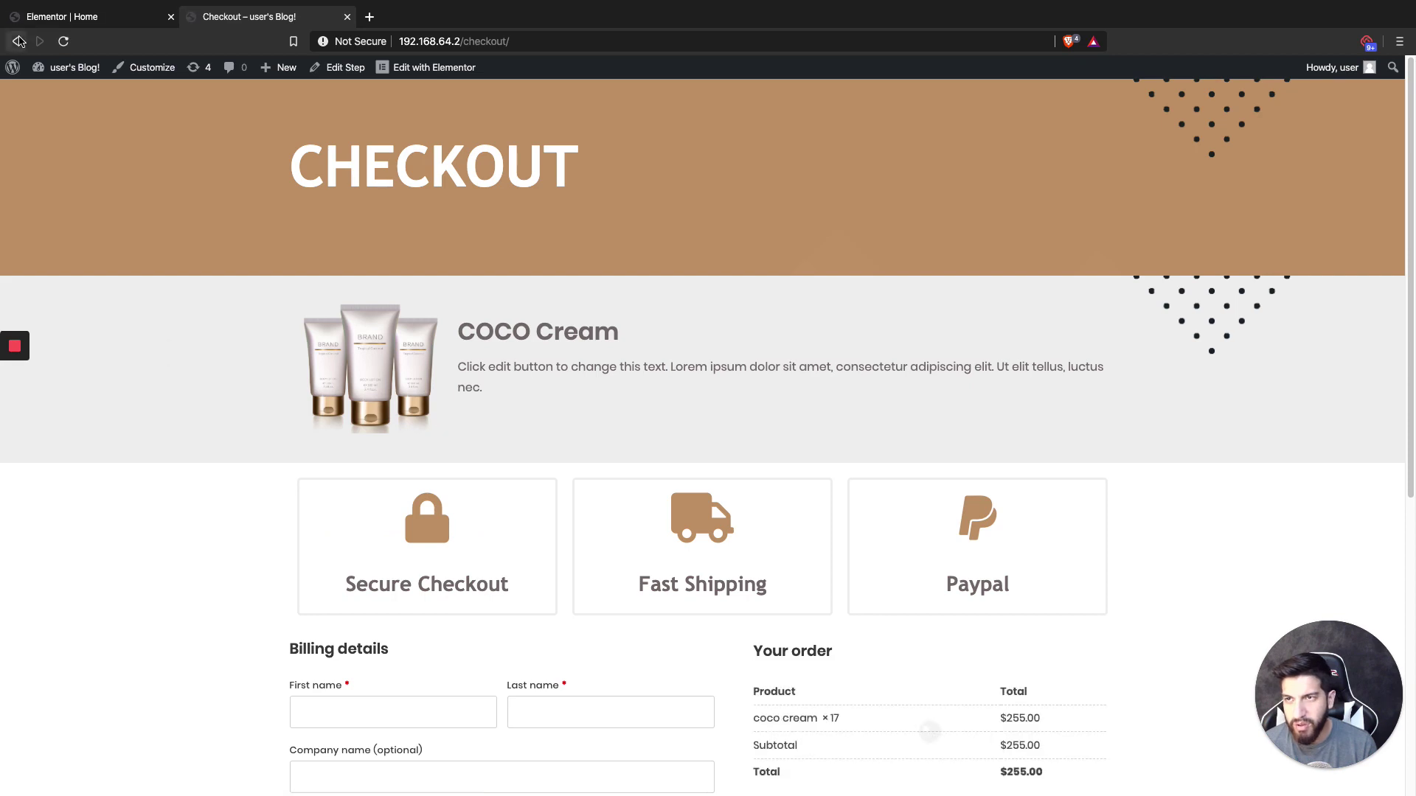
left_click(19, 41)
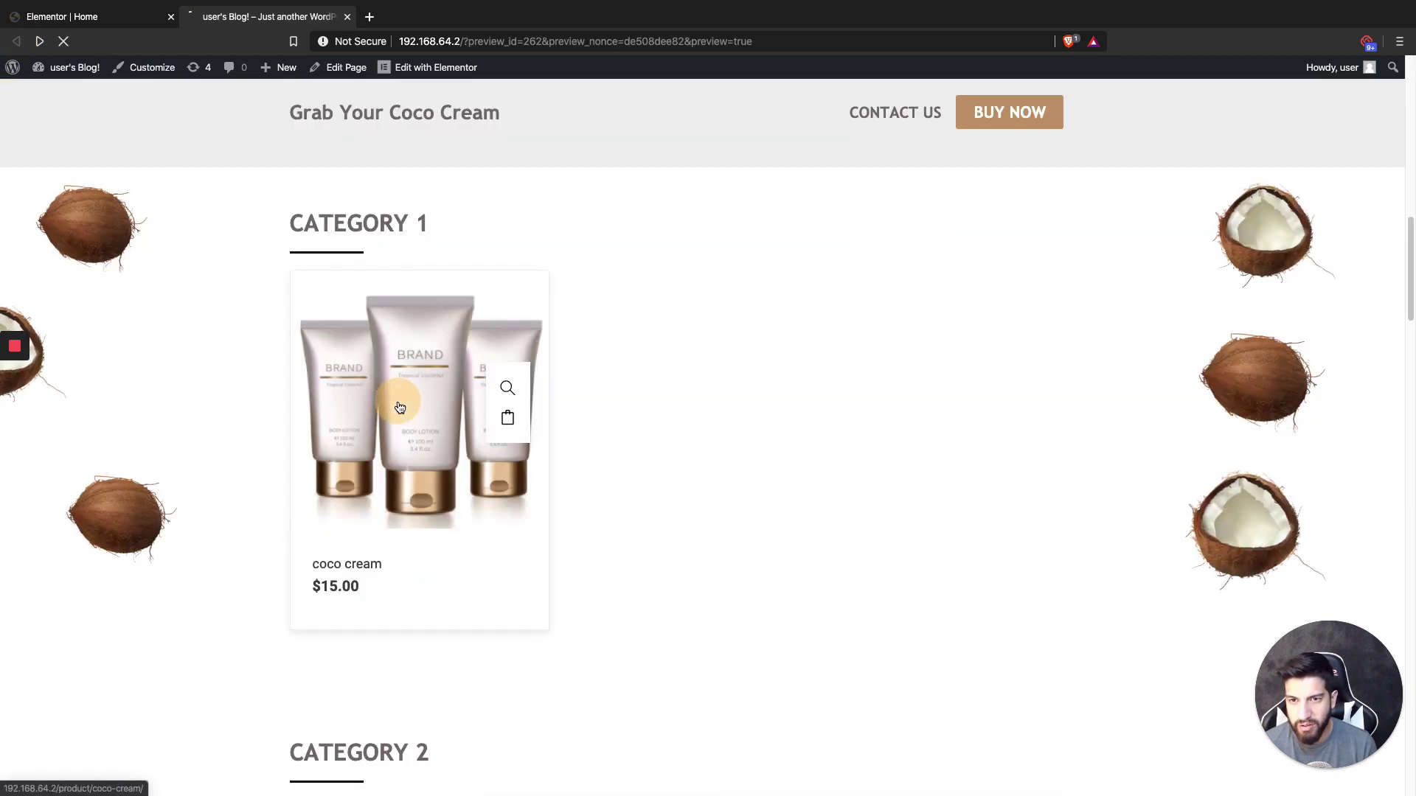
left_click(399, 408)
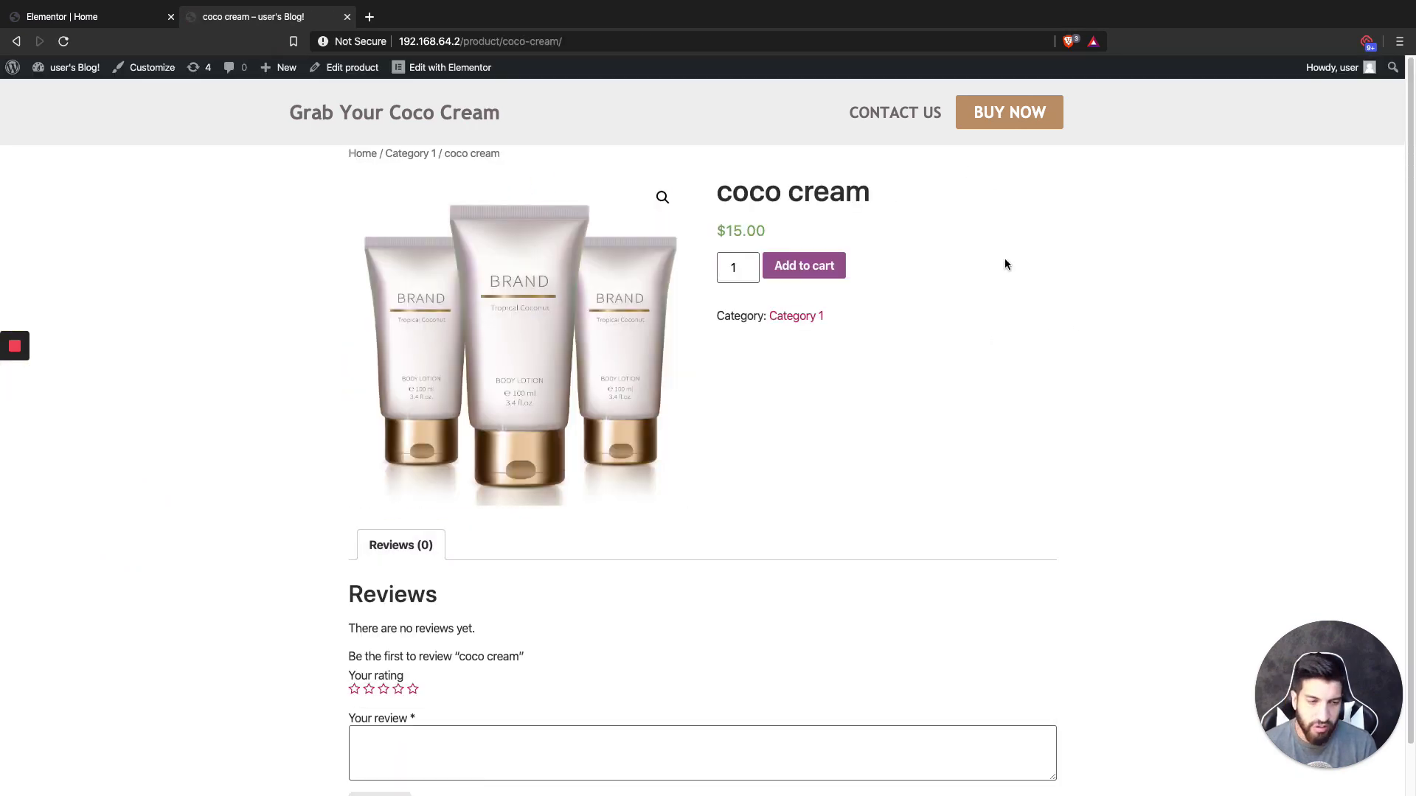
scroll(826, 443, "down", 1)
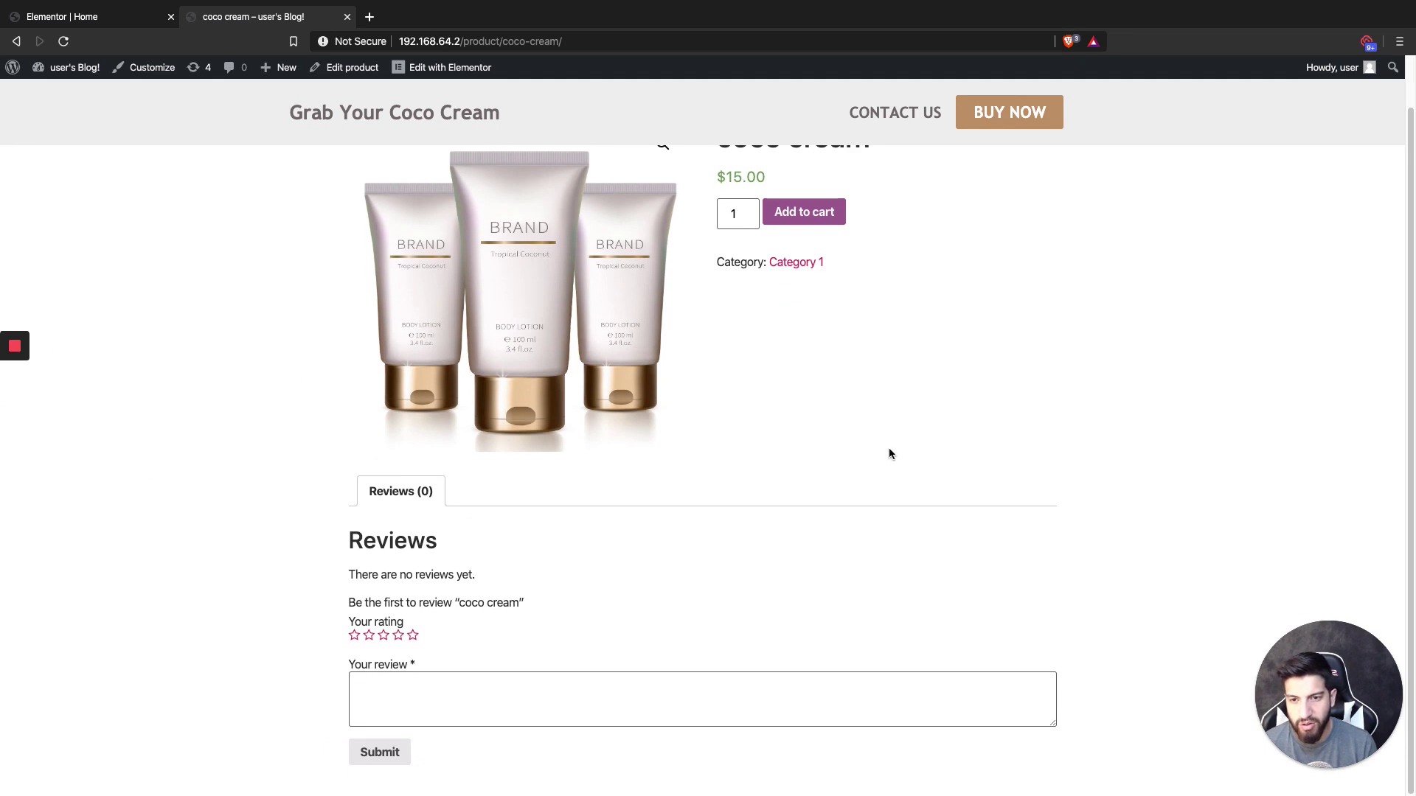
scroll(812, 420, "up", 1)
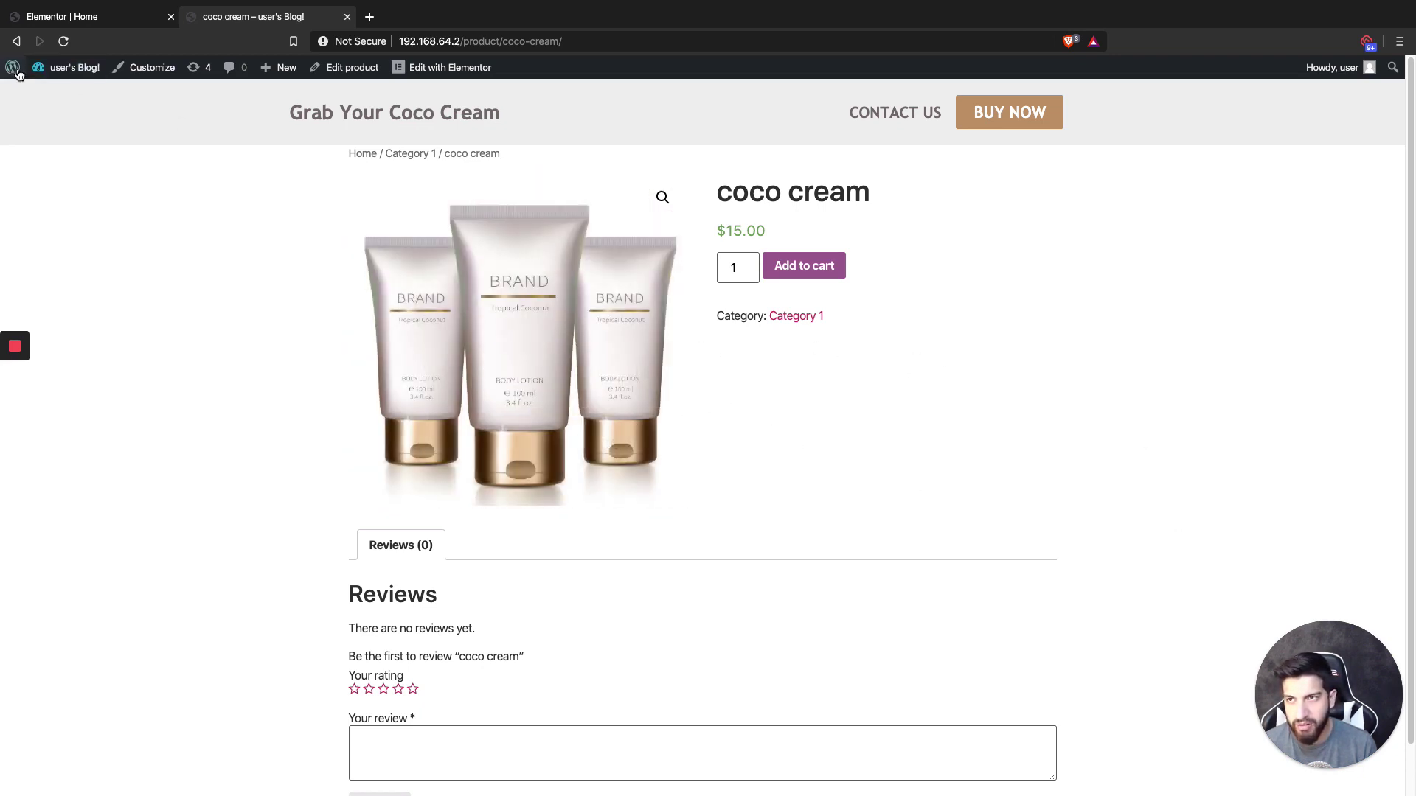
left_click(17, 41)
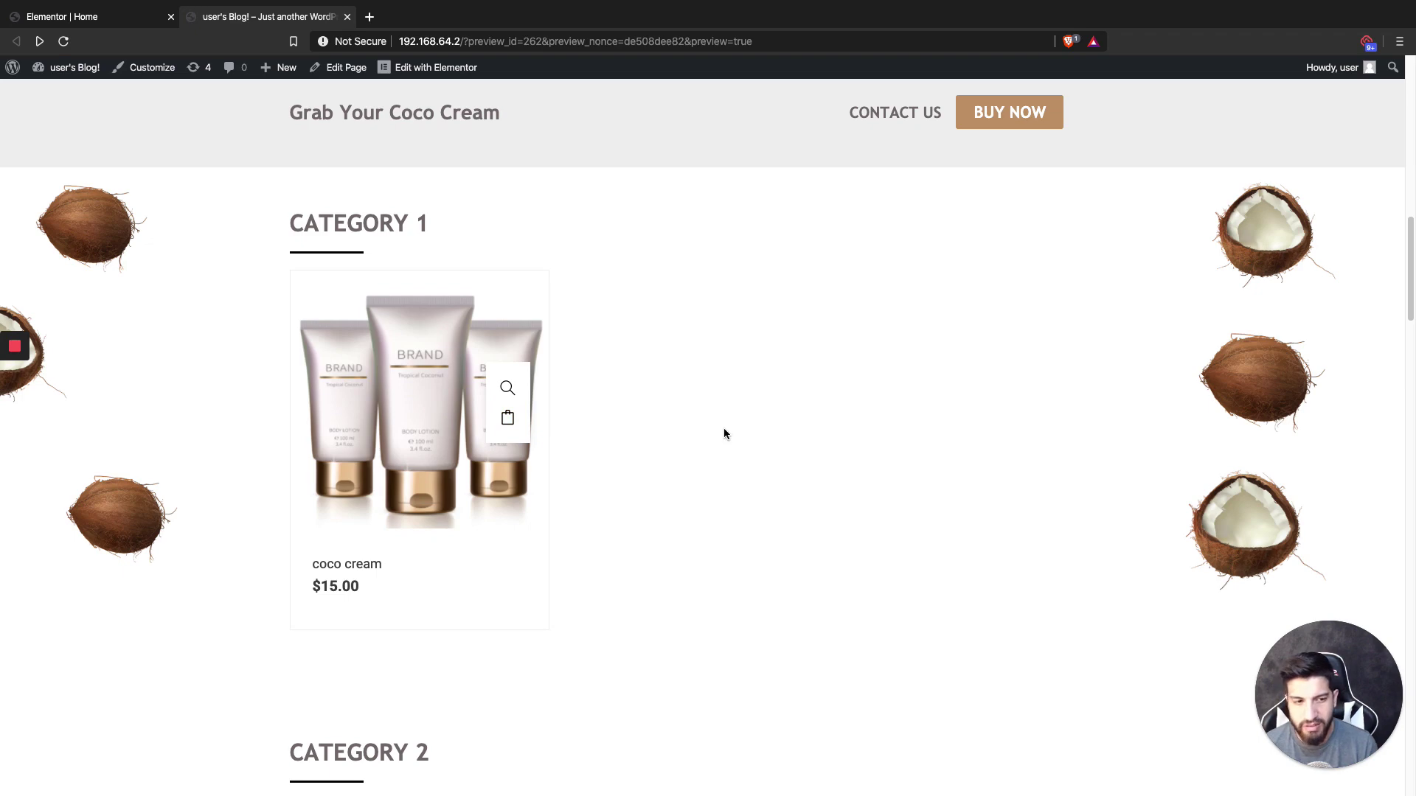
scroll(782, 413, "up", 13)
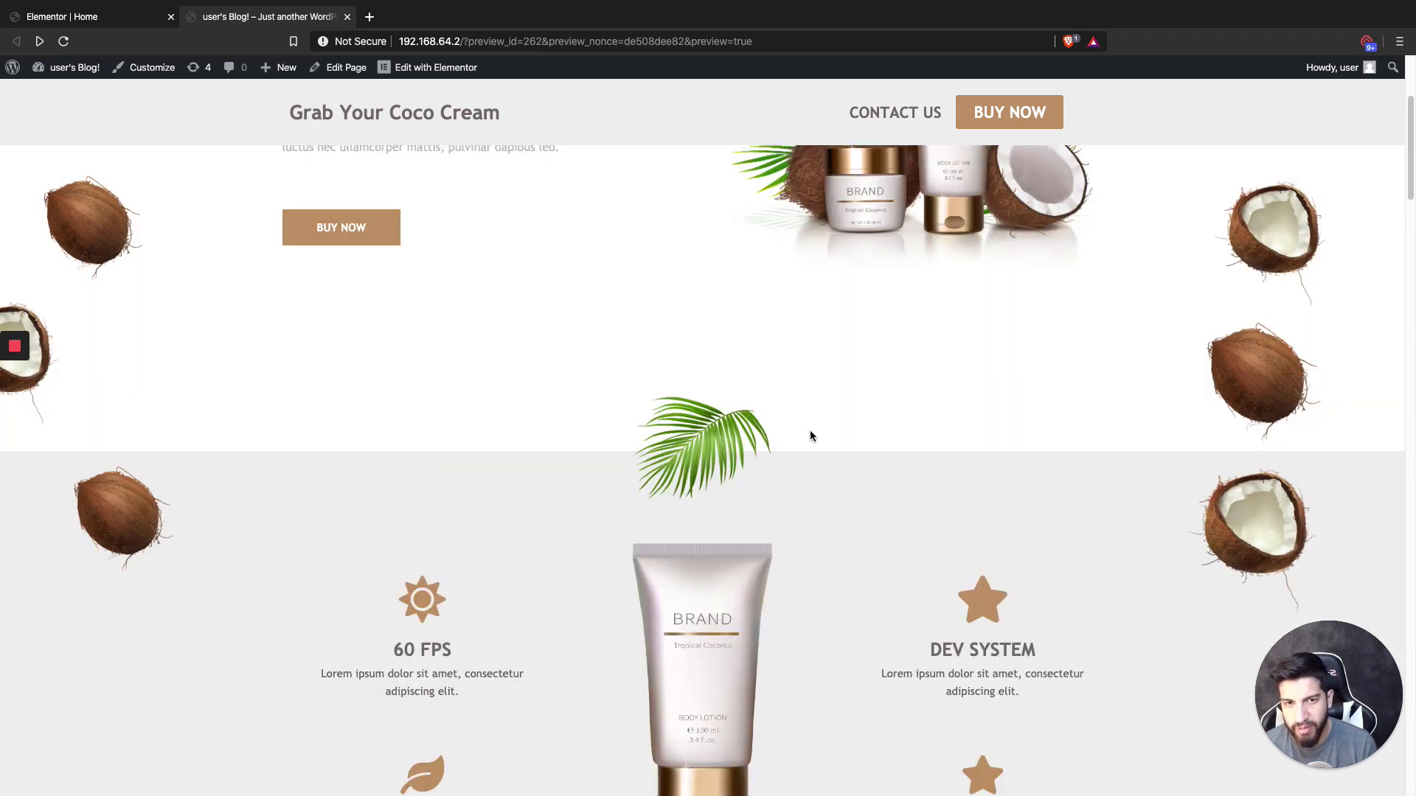
left_click(402, 396)
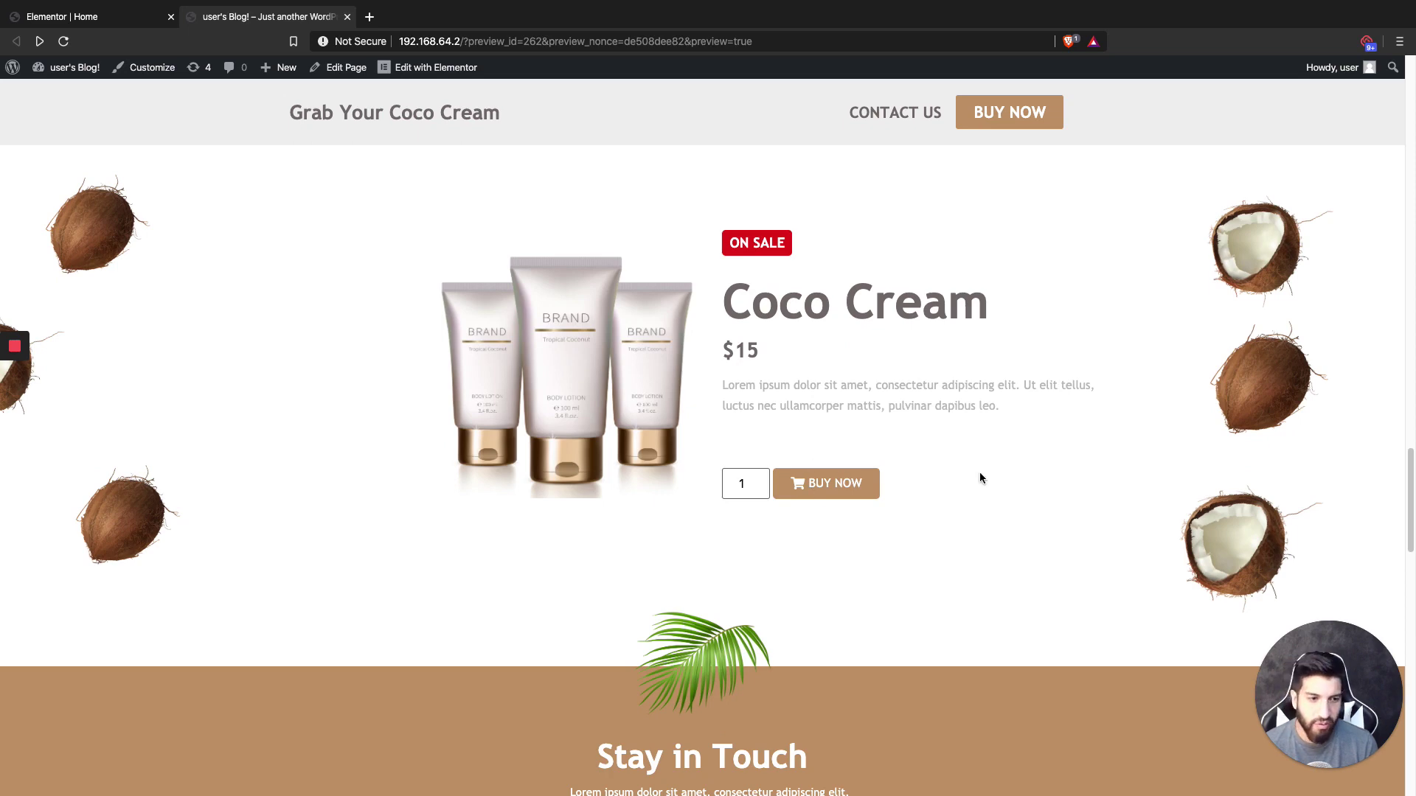
scroll(980, 478, "up", 10)
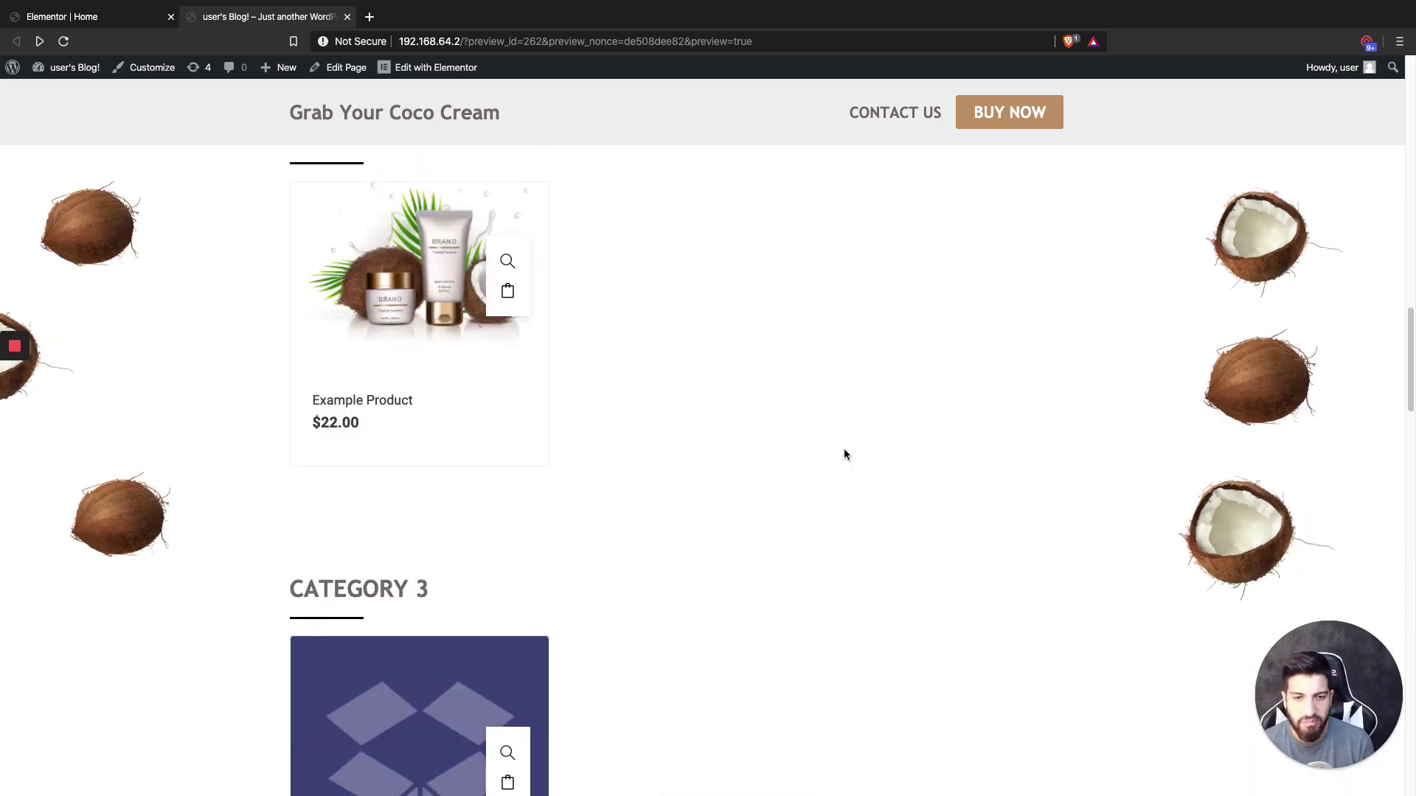
scroll(825, 448, "down", 2)
scroll(825, 448, "up", 10)
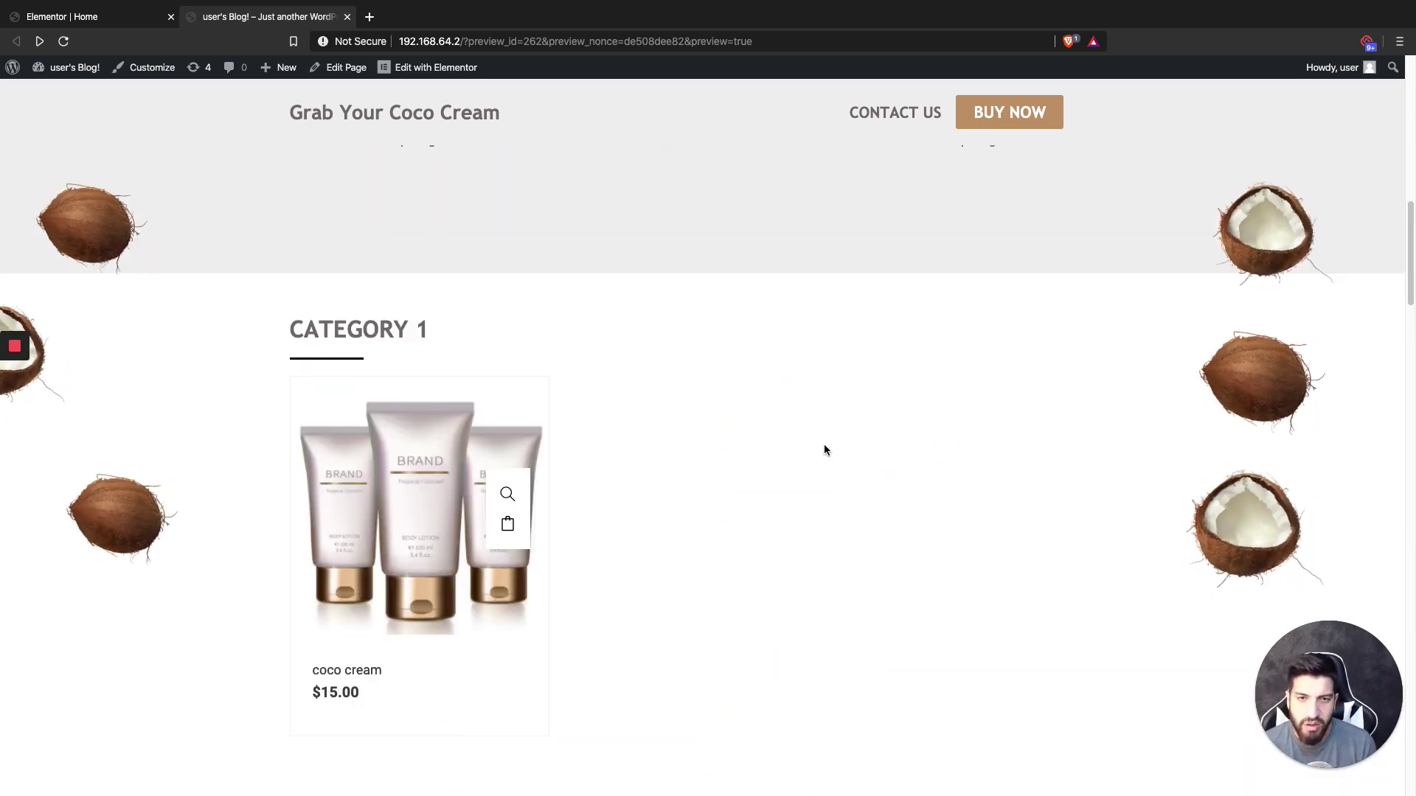
scroll(824, 446, "up", 3)
scroll(812, 444, "down", 10)
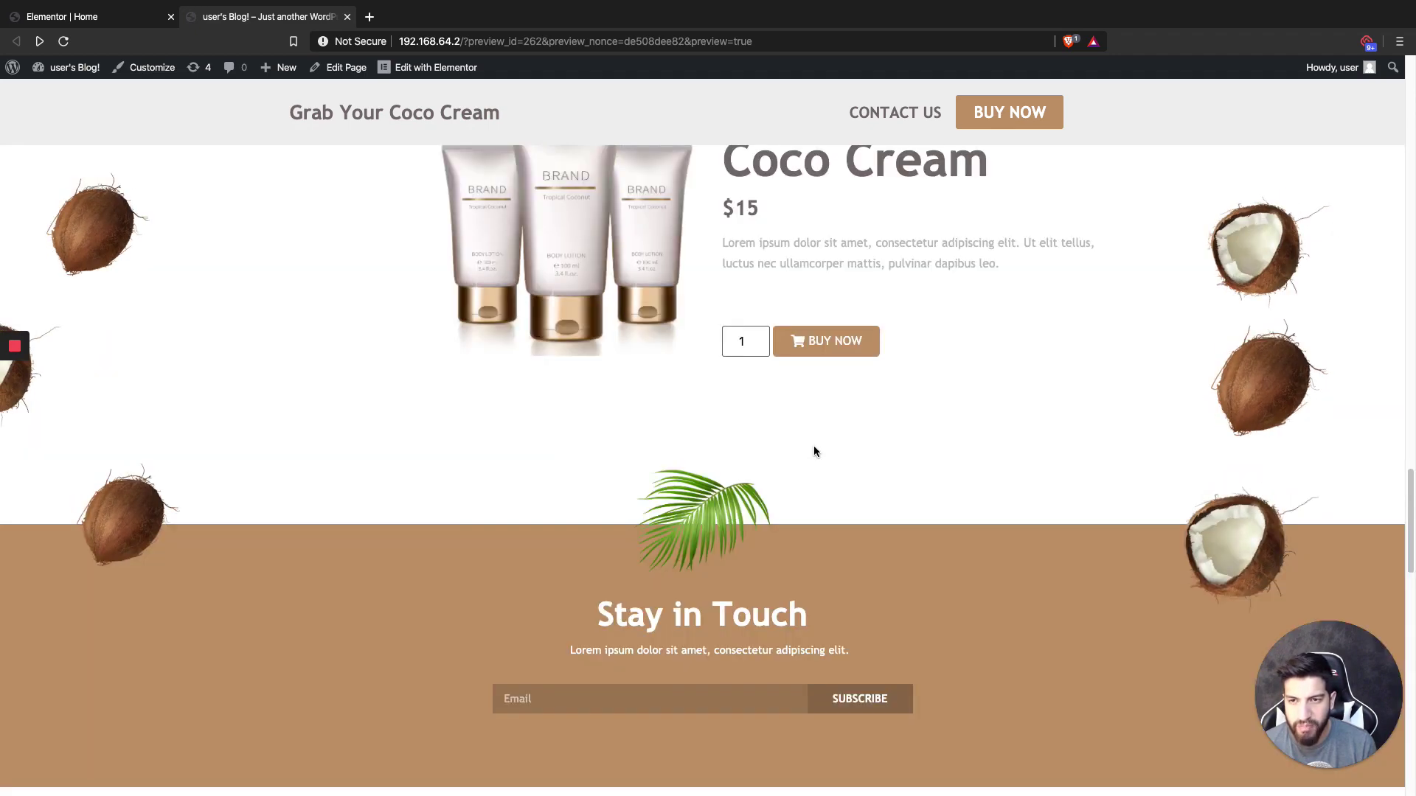
scroll(814, 452, "down", 12)
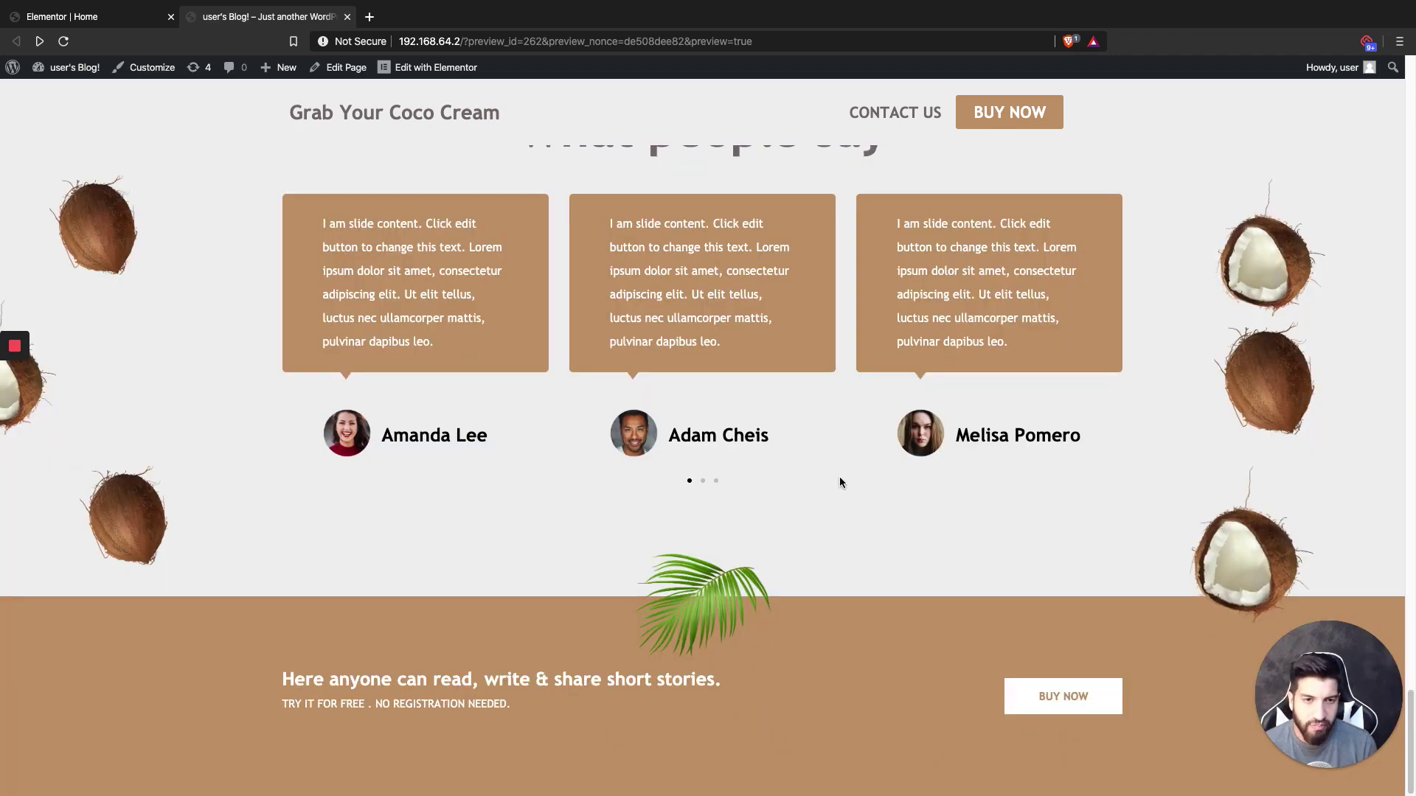
scroll(840, 480, "up", 7)
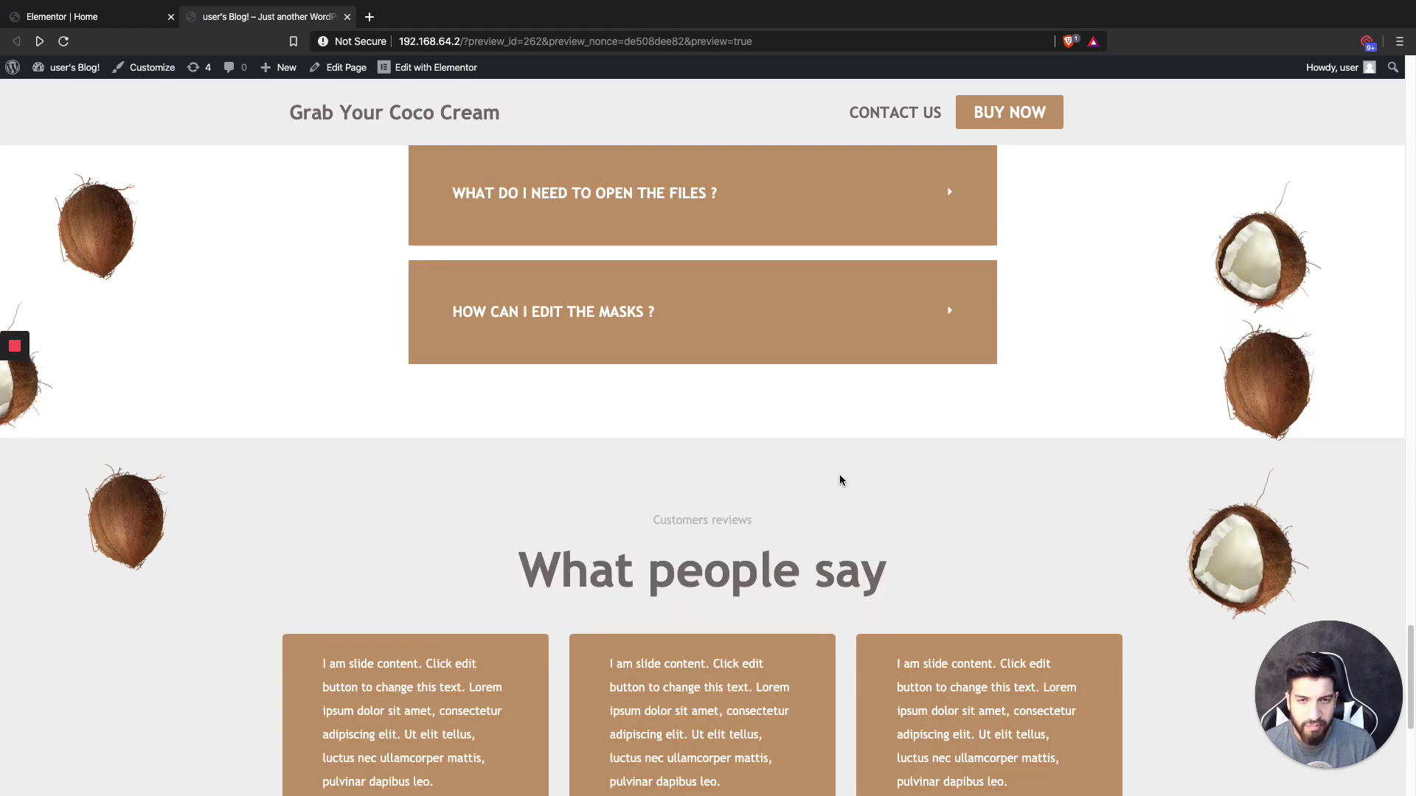
scroll(839, 479, "up", 4)
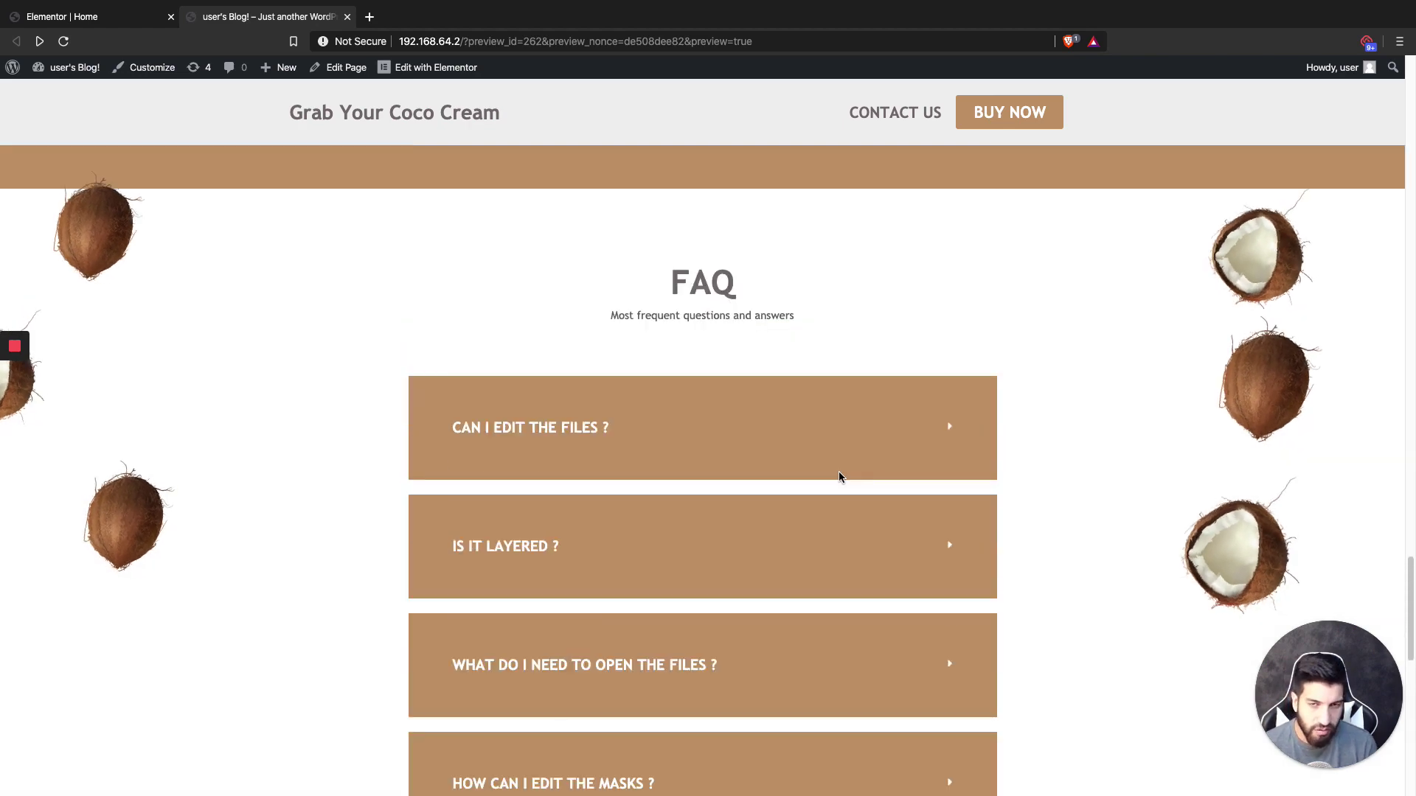
scroll(839, 477, "up", 12)
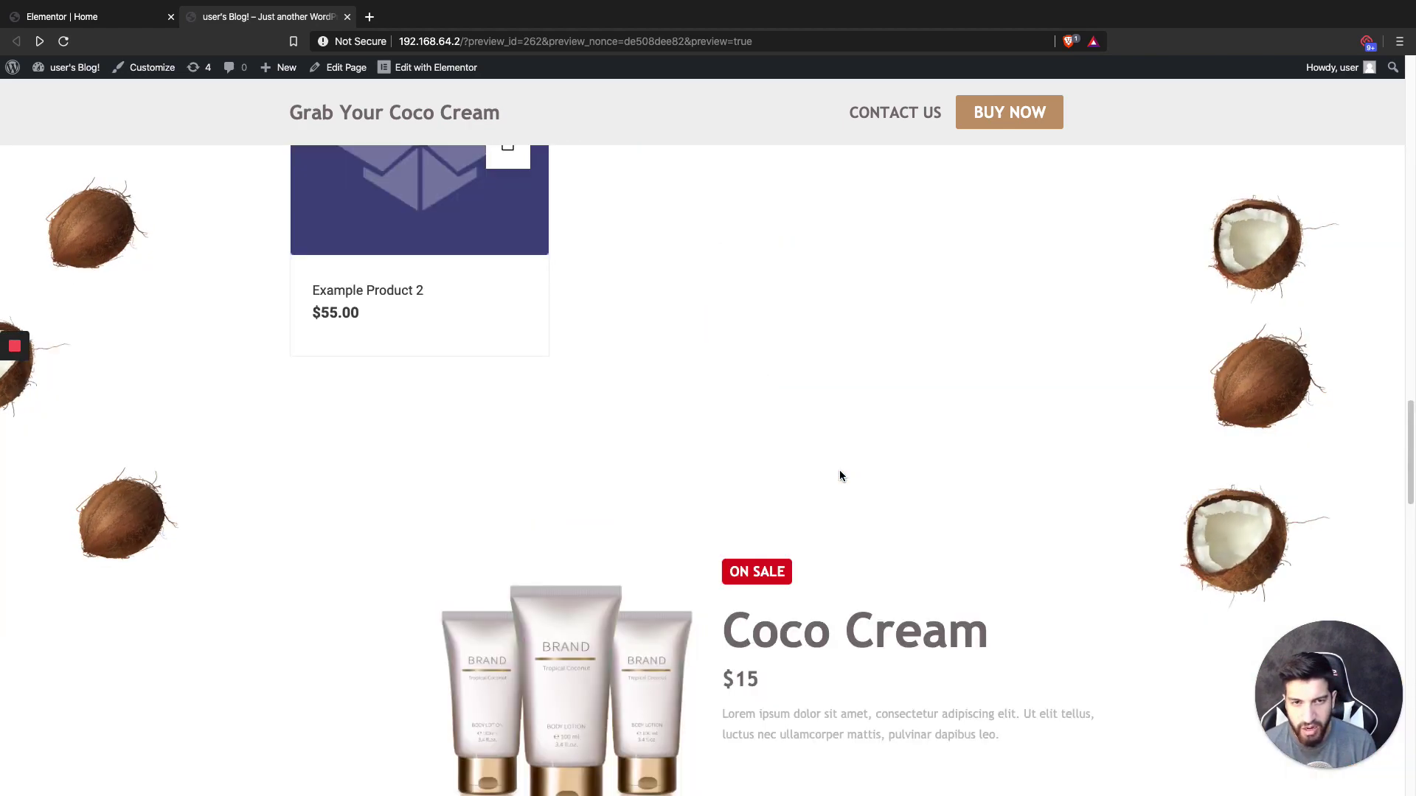
scroll(839, 475, "up", 15)
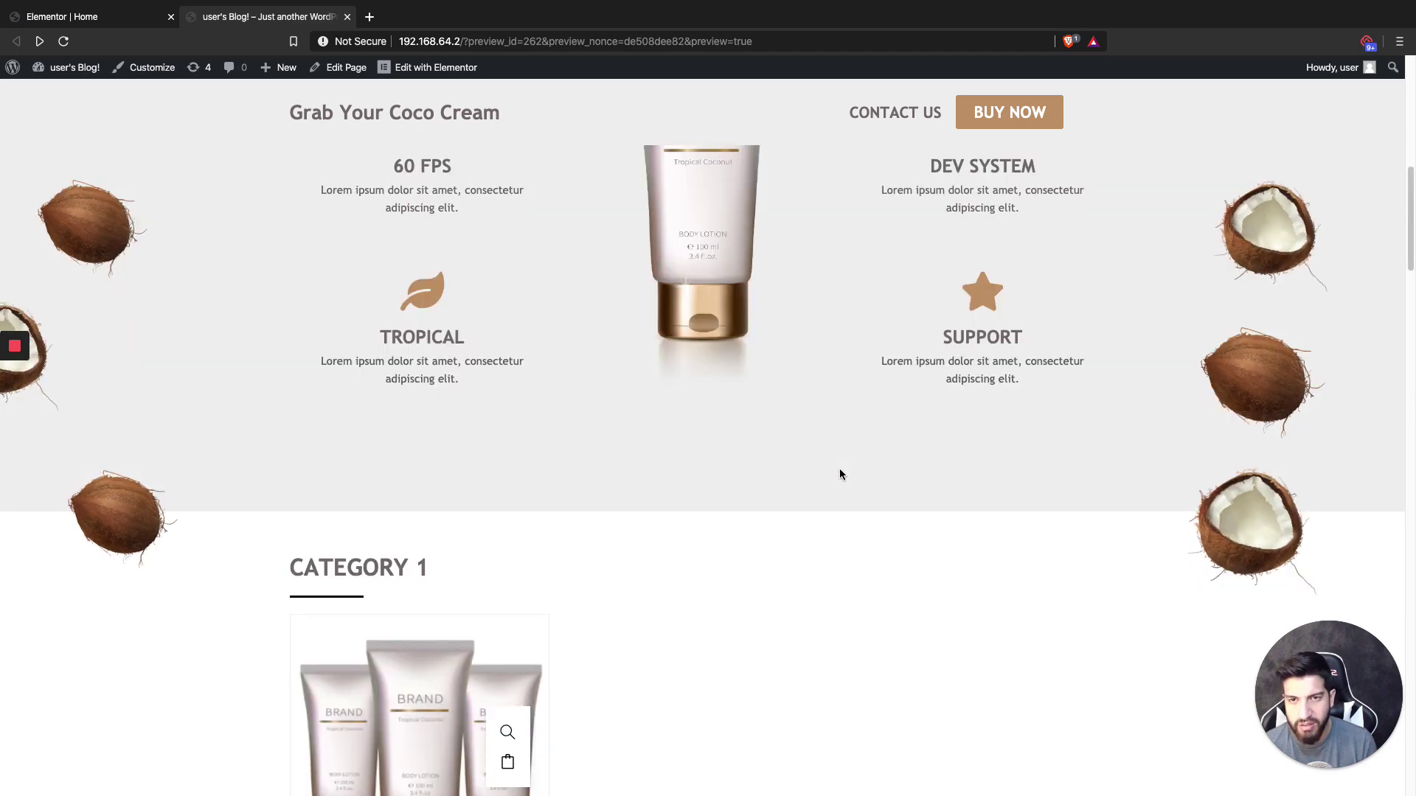
scroll(840, 474, "up", 4)
scroll(840, 474, "down", 11)
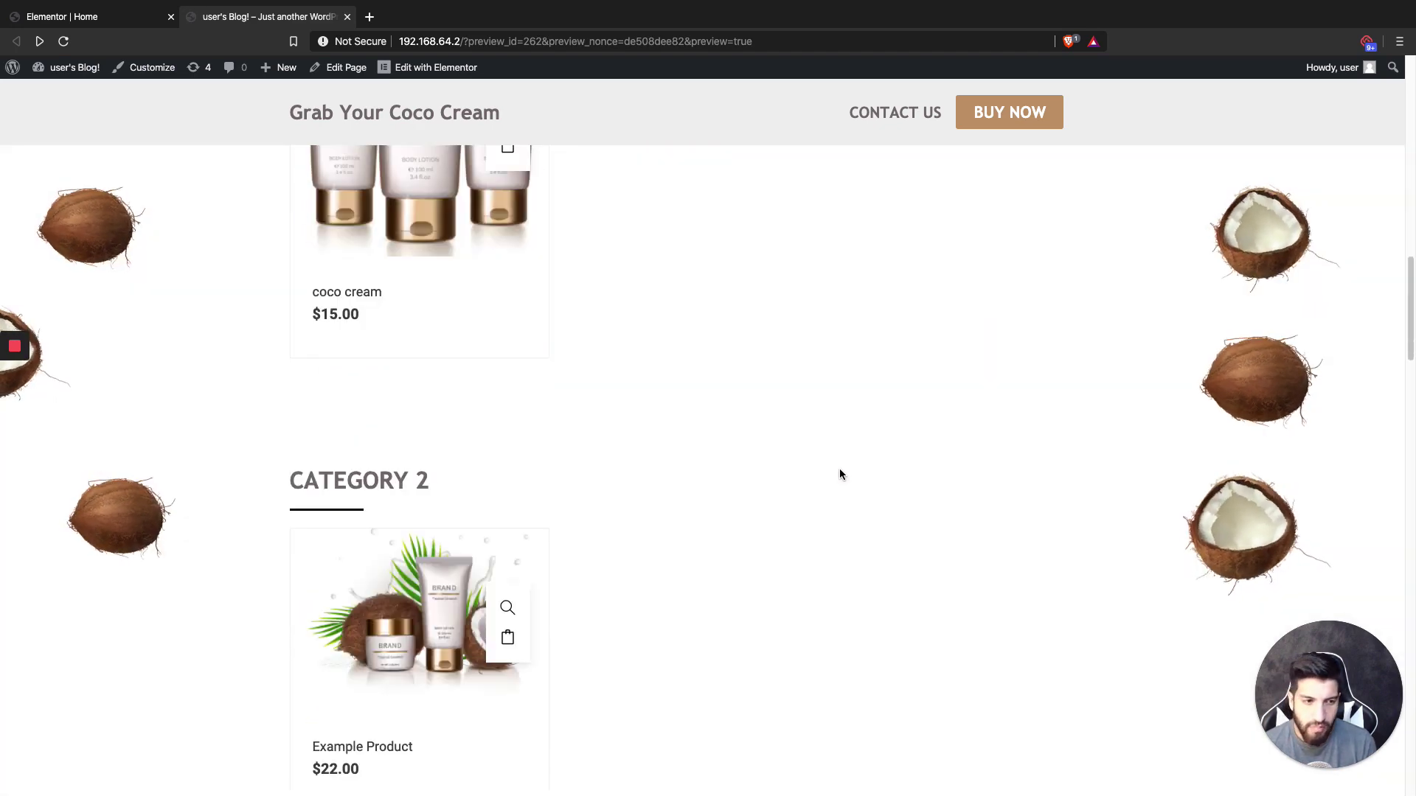
scroll(839, 474, "down", 14)
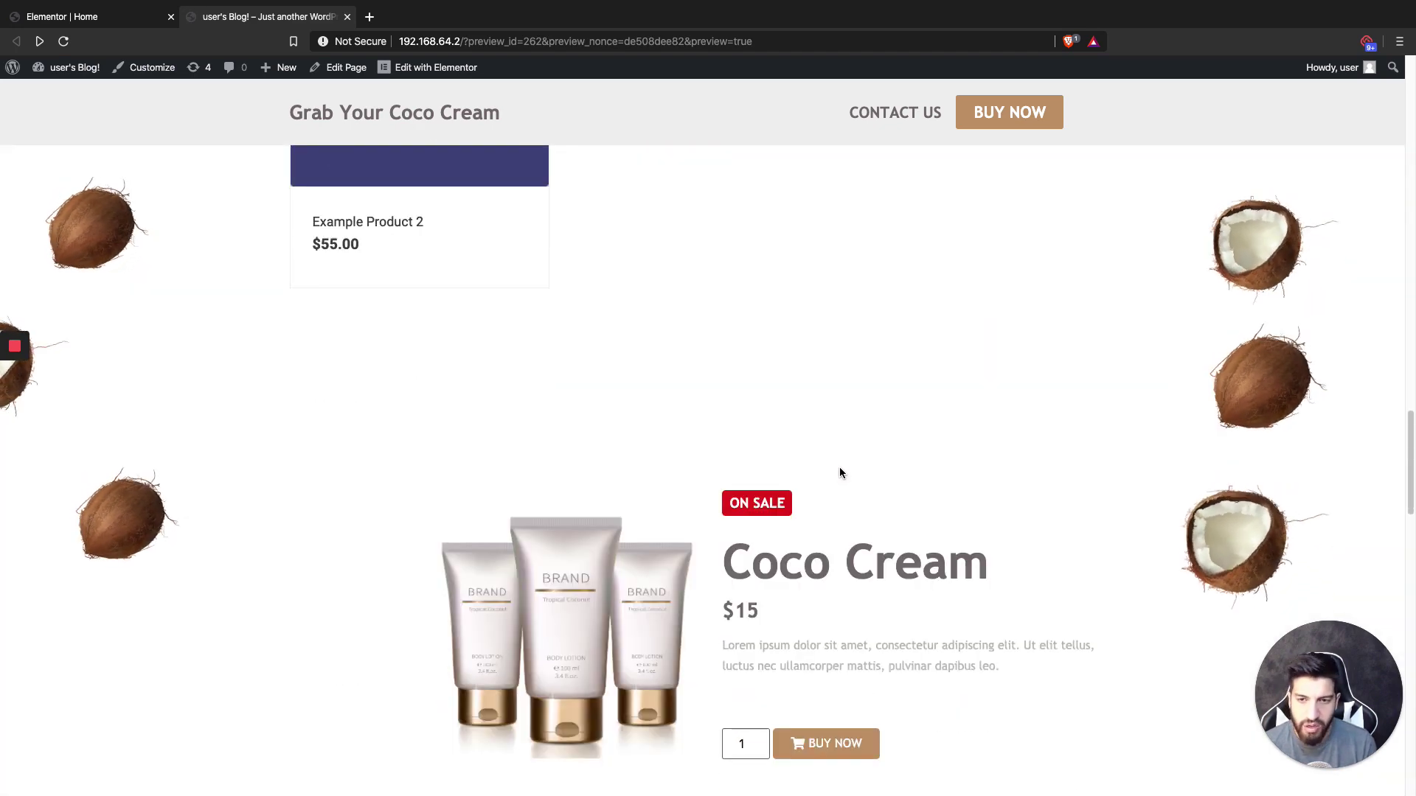
scroll(840, 473, "down", 8)
scroll(839, 473, "up", 6)
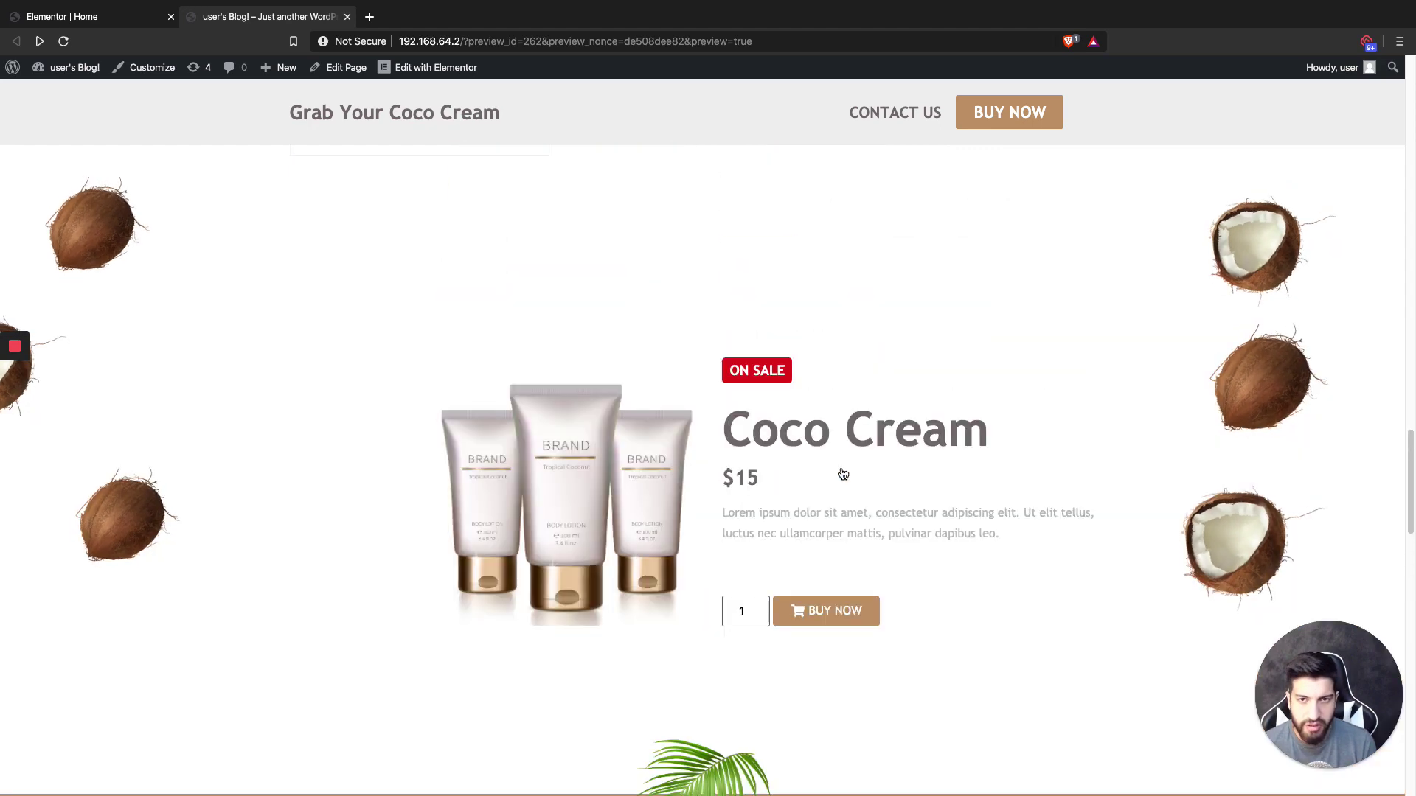
scroll(840, 473, "up", 4)
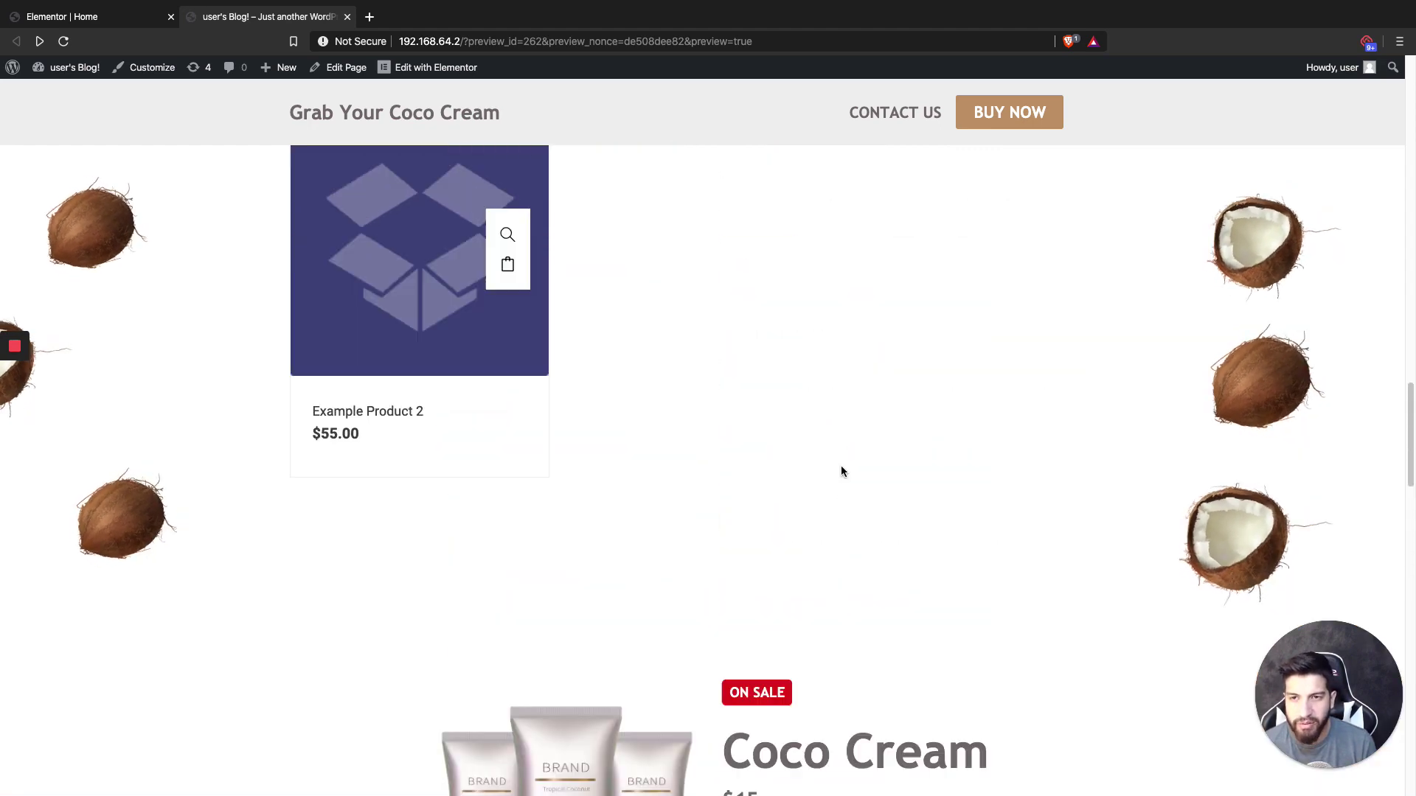
scroll(841, 471, "up", 10)
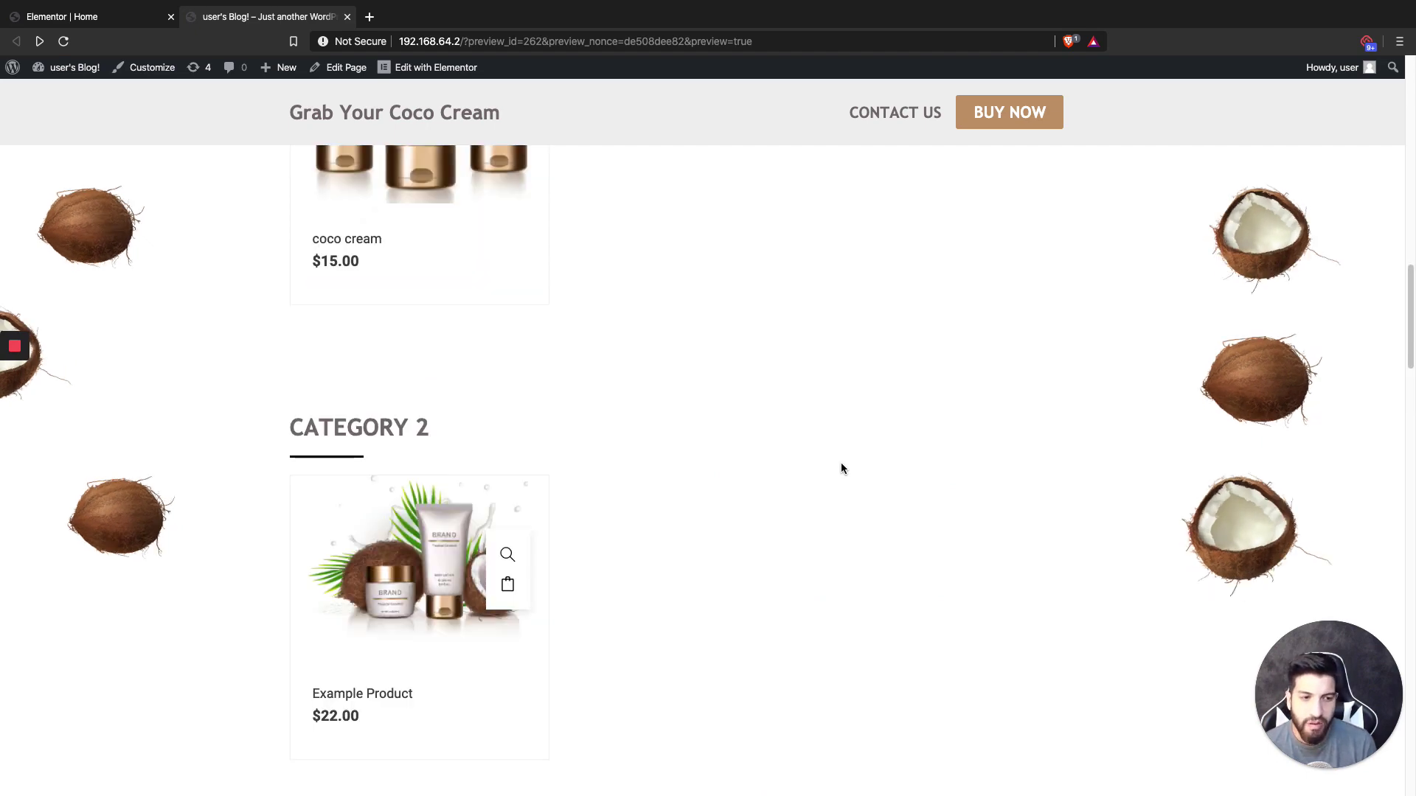
scroll(841, 469, "up", 1)
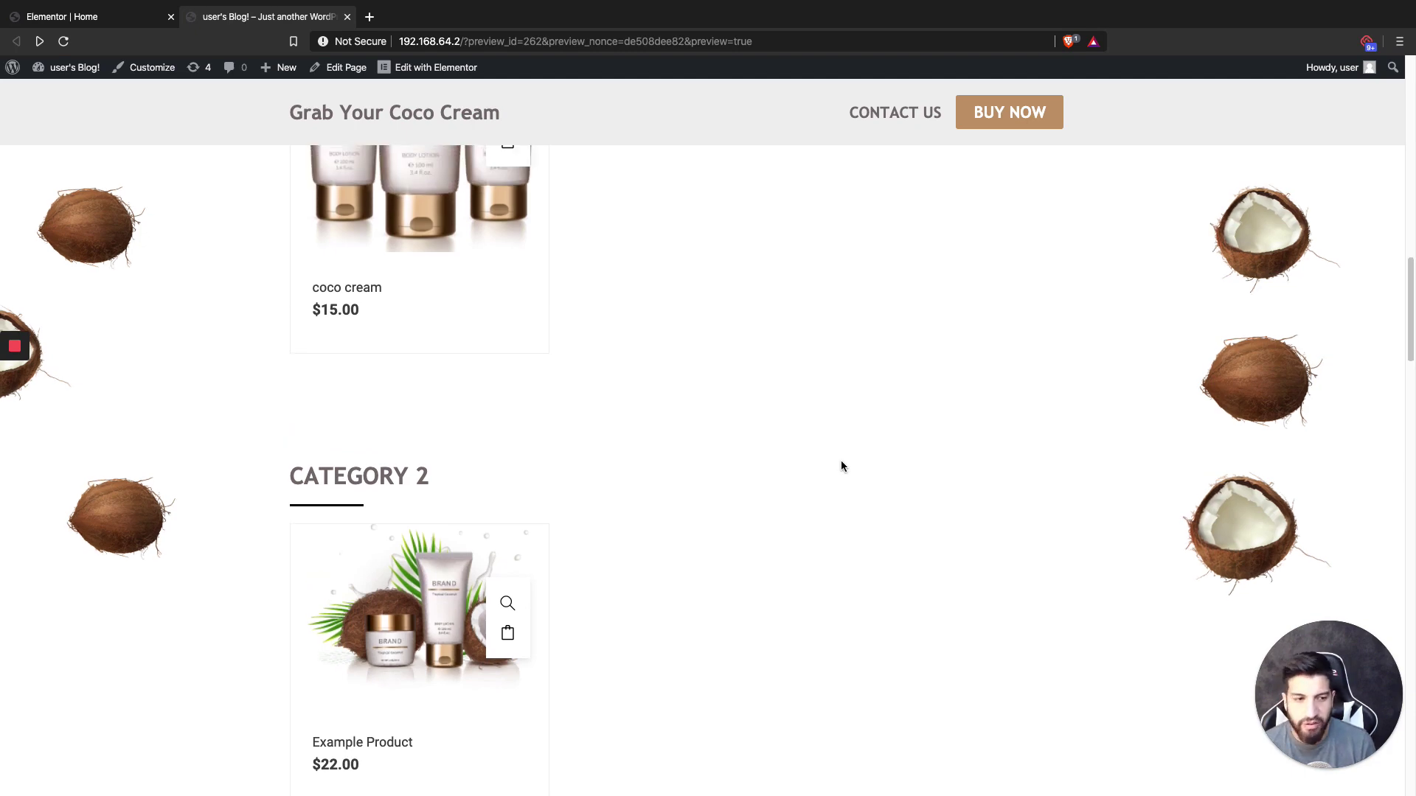
scroll(842, 466, "up", 2)
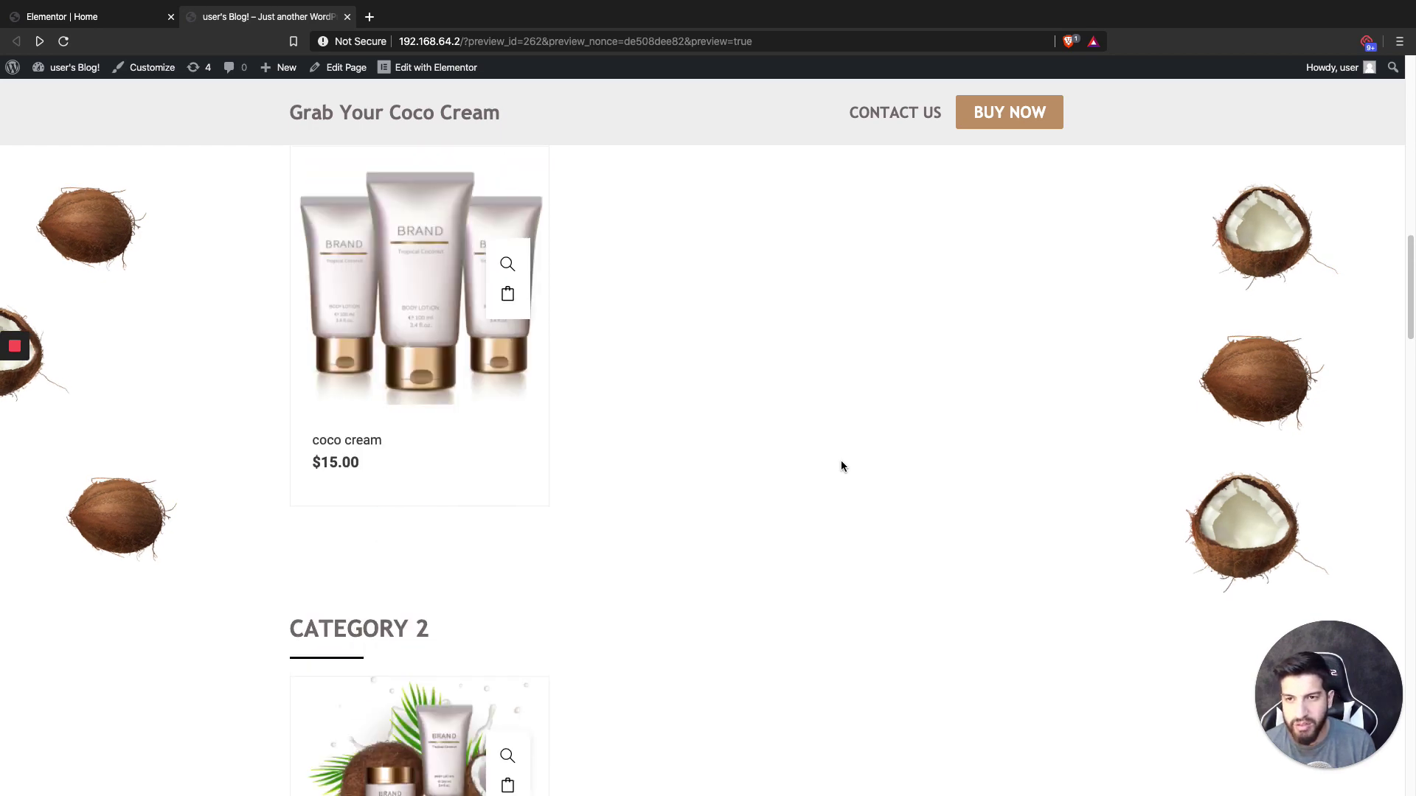